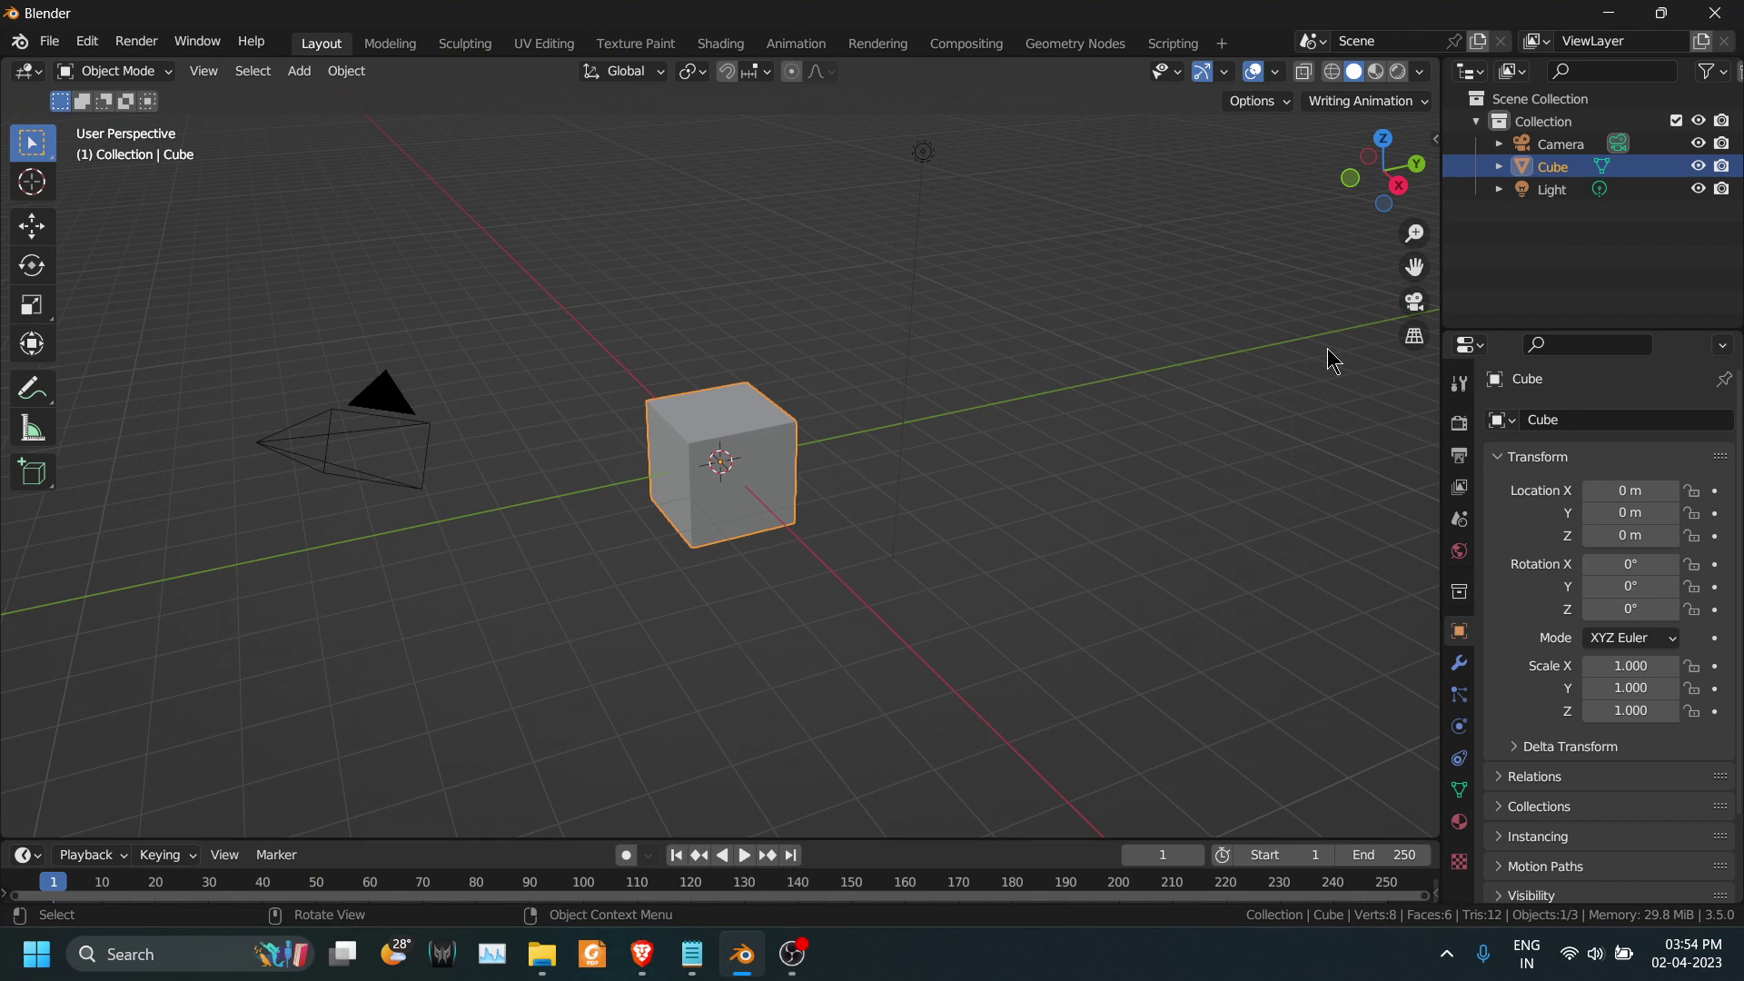
Step: Delete the default objects and add a Bezier circle scaled to about 4 times its size
key("a")
key("x")
left_click(1132, 356)
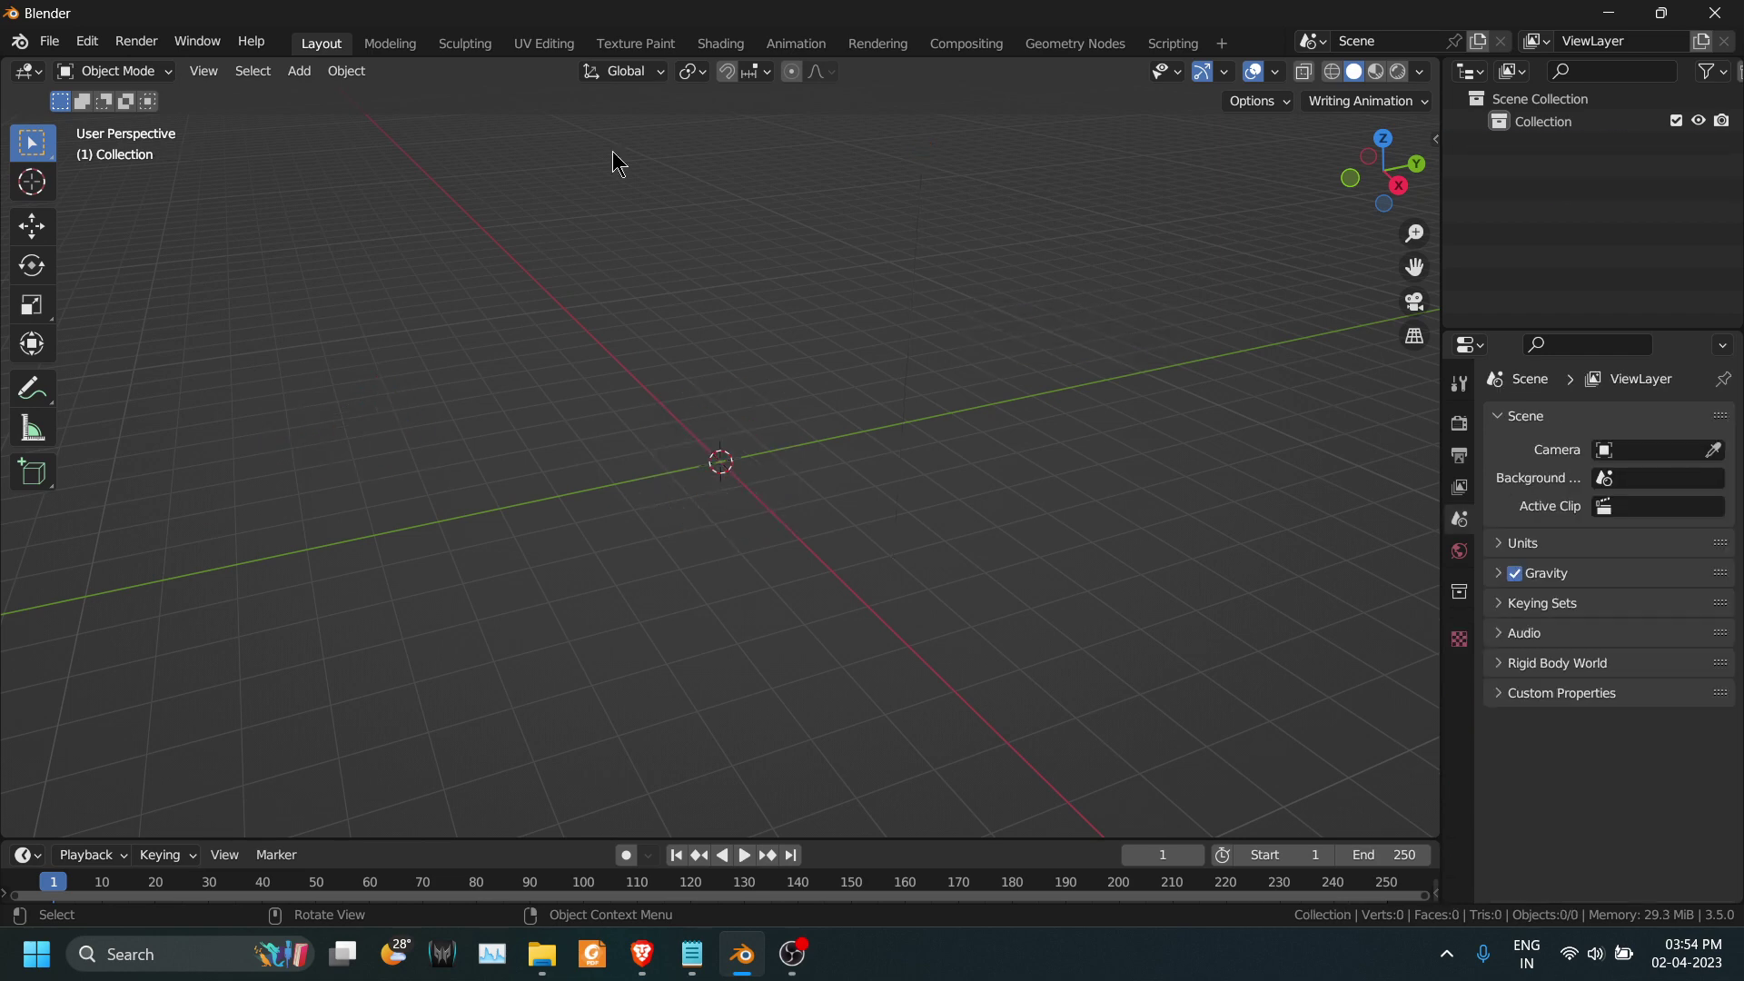
left_click(311, 64)
mouse_move(318, 121)
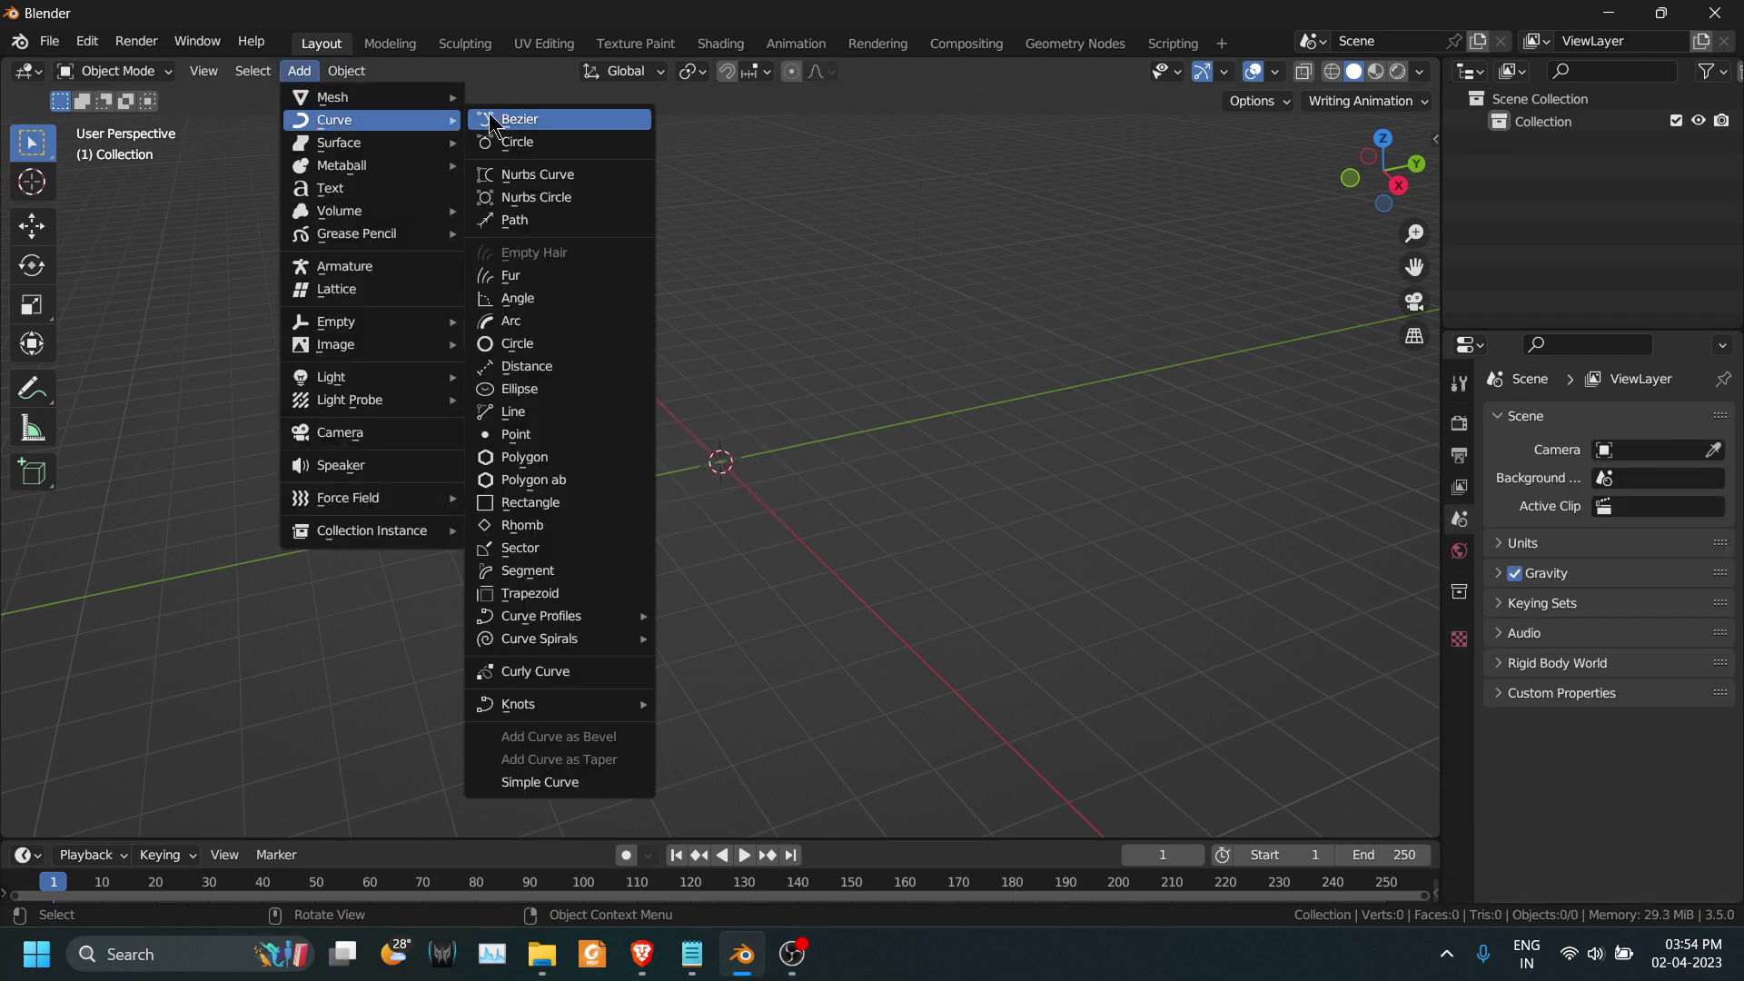
left_click(523, 146)
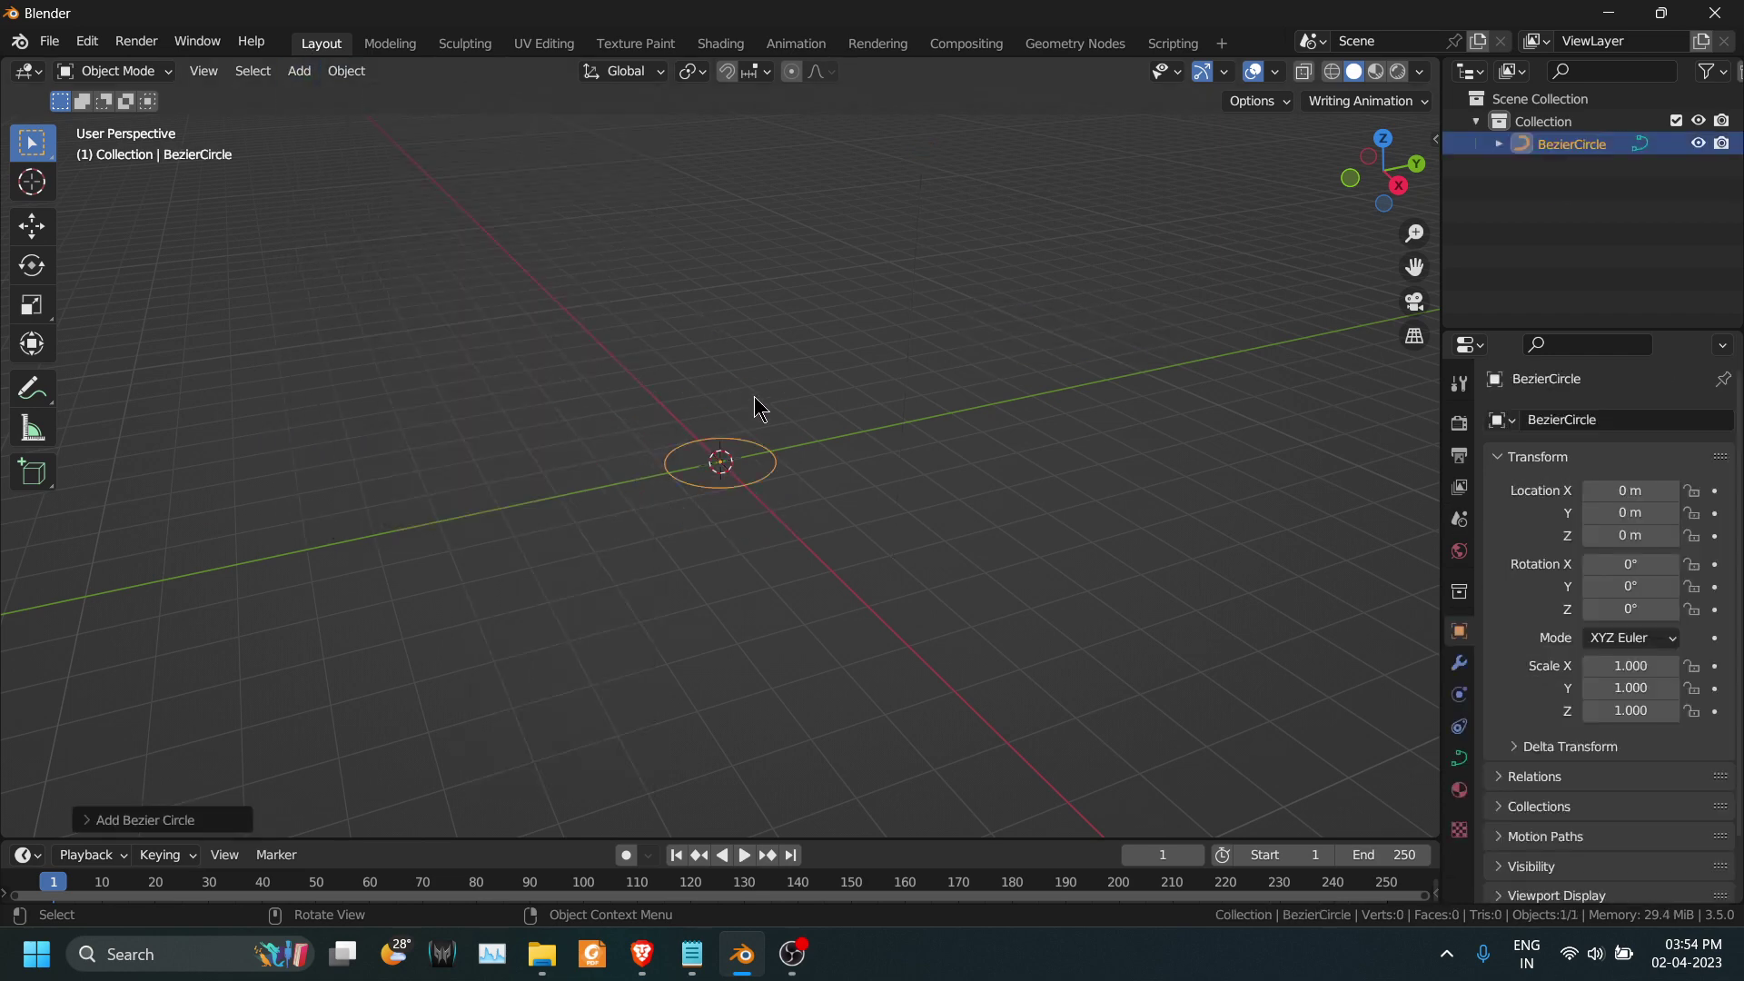
key("s")
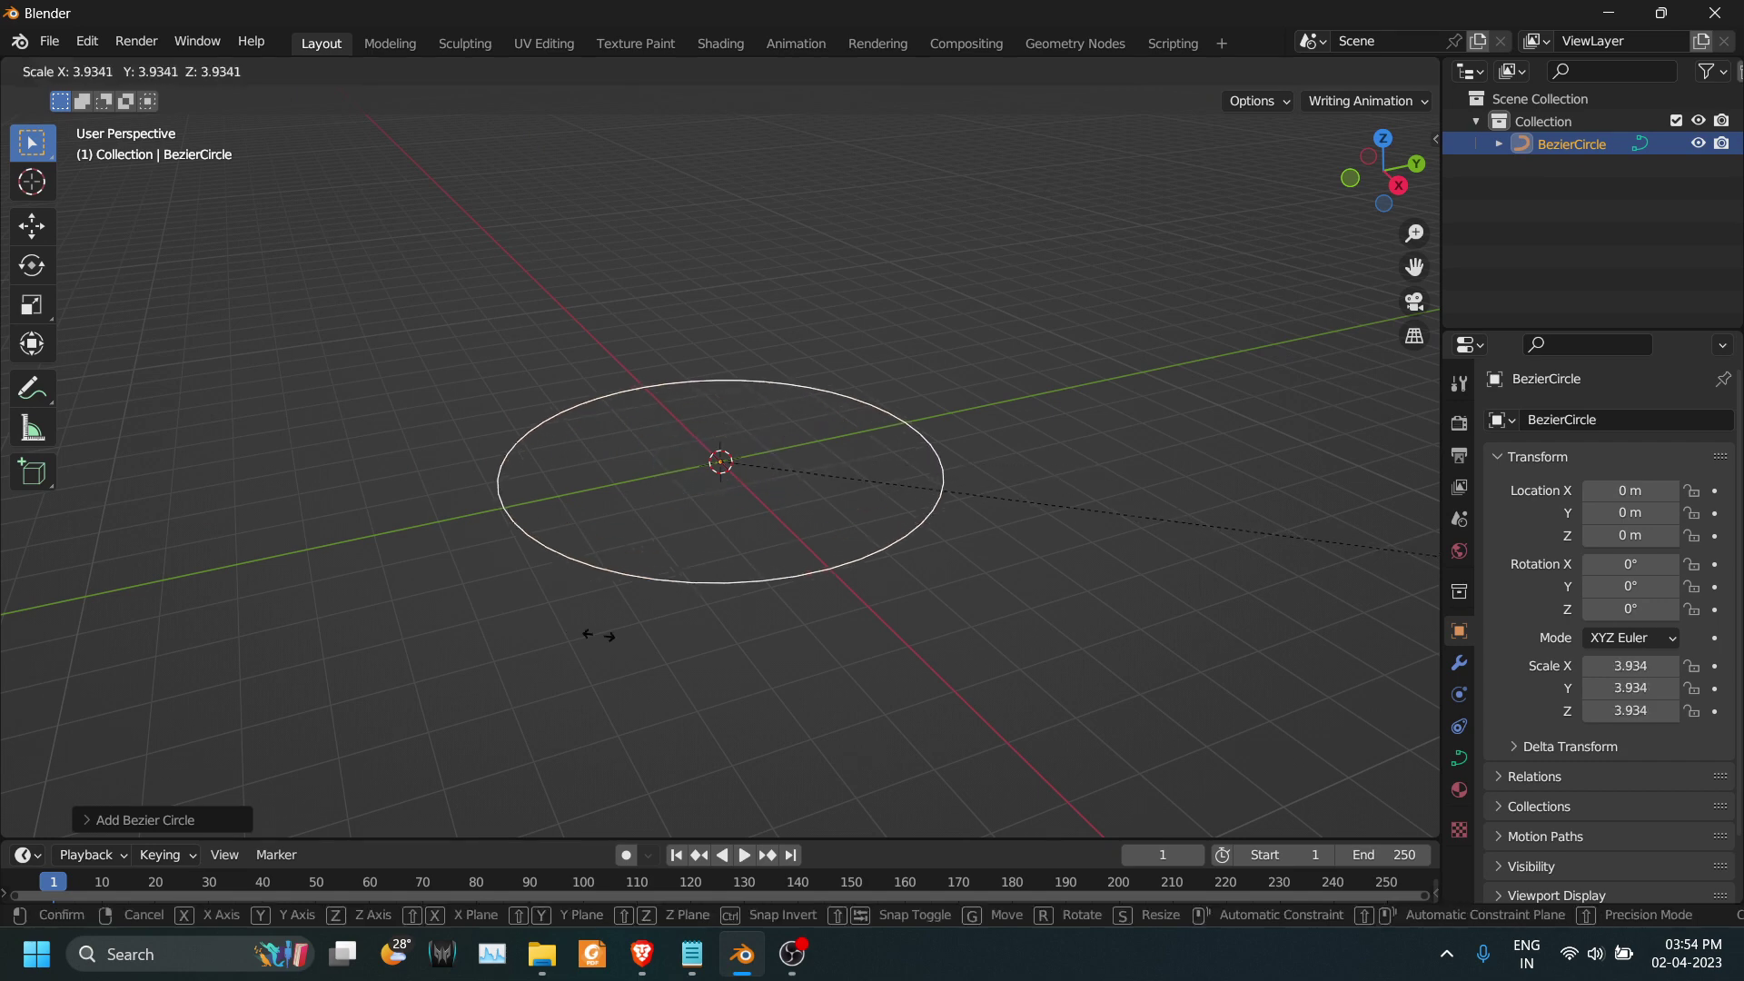
left_click(701, 648)
Step: Reshape the circle: raise the bottom point 1.522 m on Z and move the left point down-left
key("Tab")
left_click(833, 569)
key("g")
key("z")
left_click(818, 500)
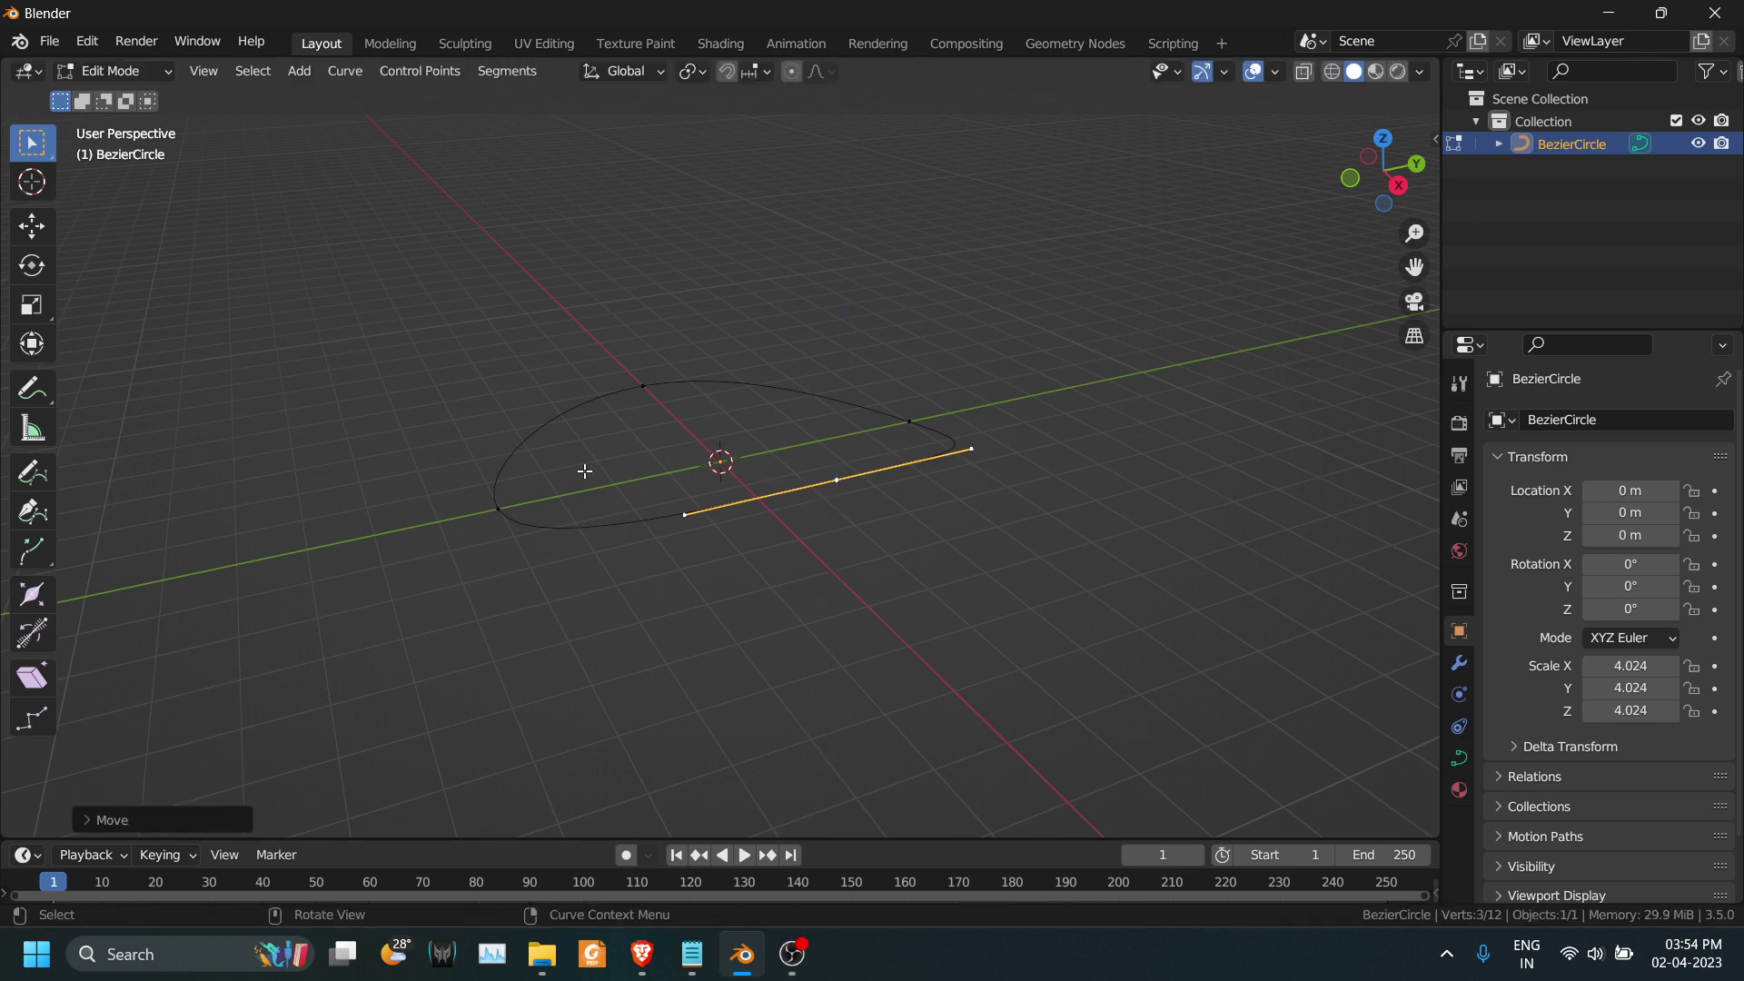
left_click(505, 499)
key("g")
left_click(523, 690)
key("Tab")
middle_click_drag(822, 506, 855, 557)
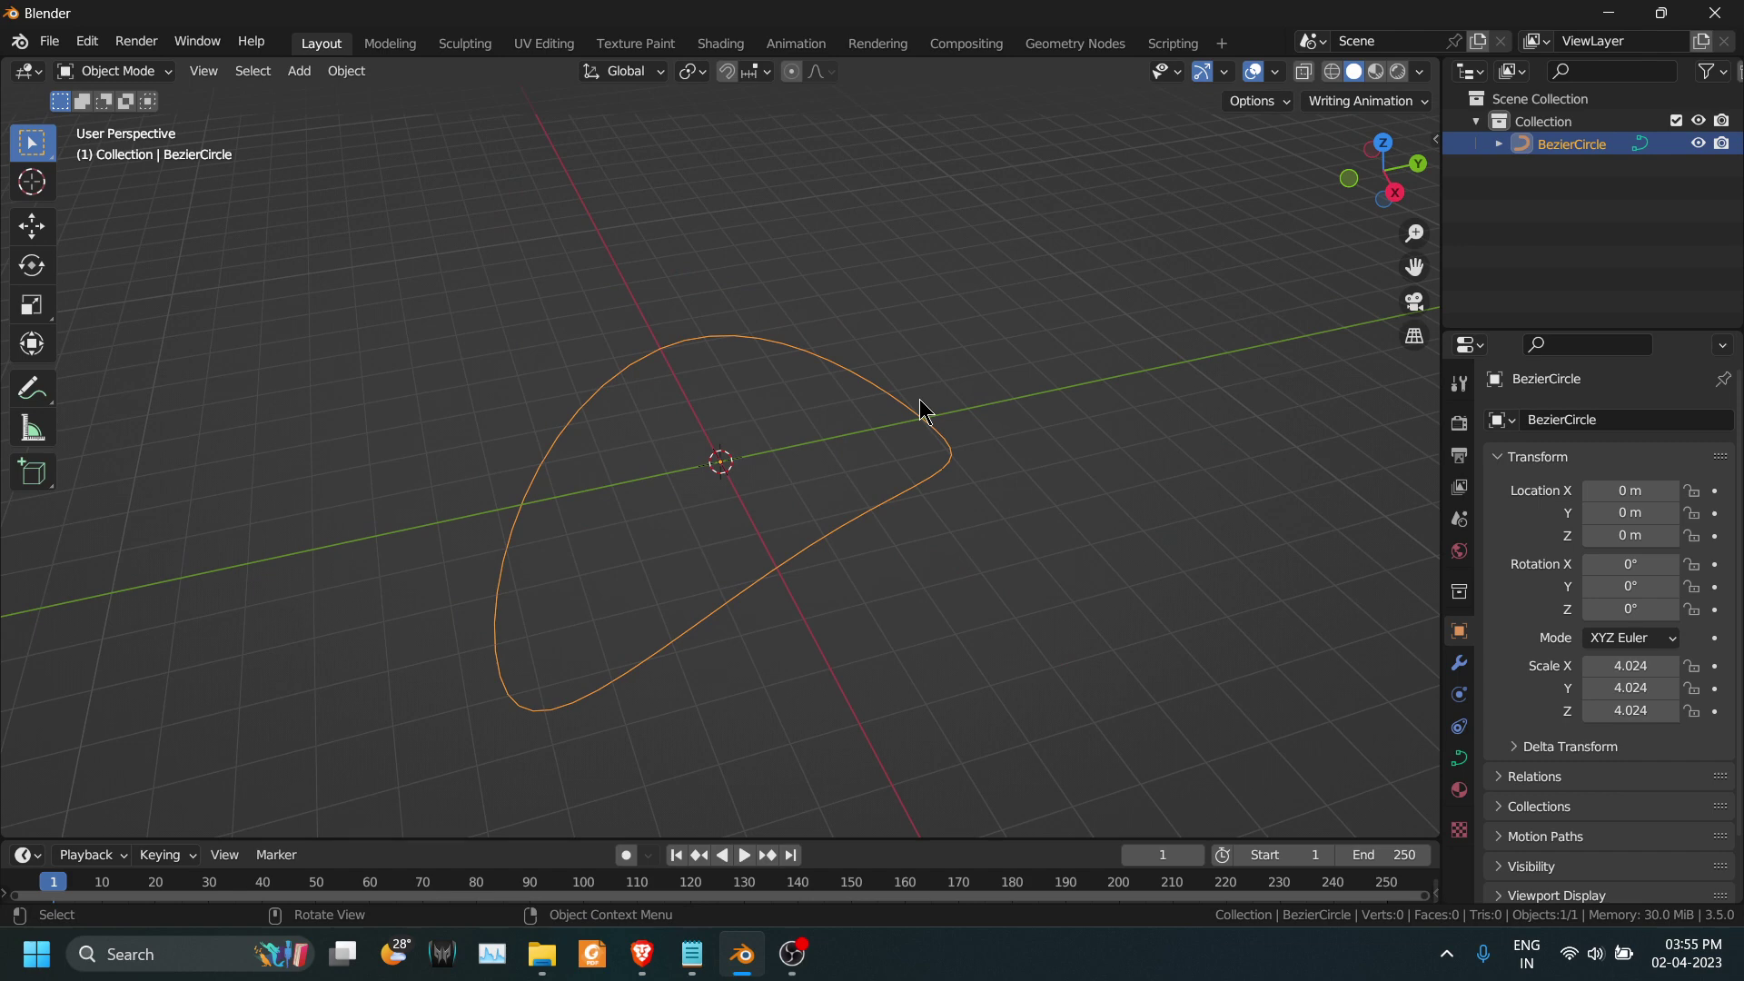
Step: In the Geometry Nodes workspace, create a new node tree for the BezierCircle and add a Text object
left_click(1073, 46)
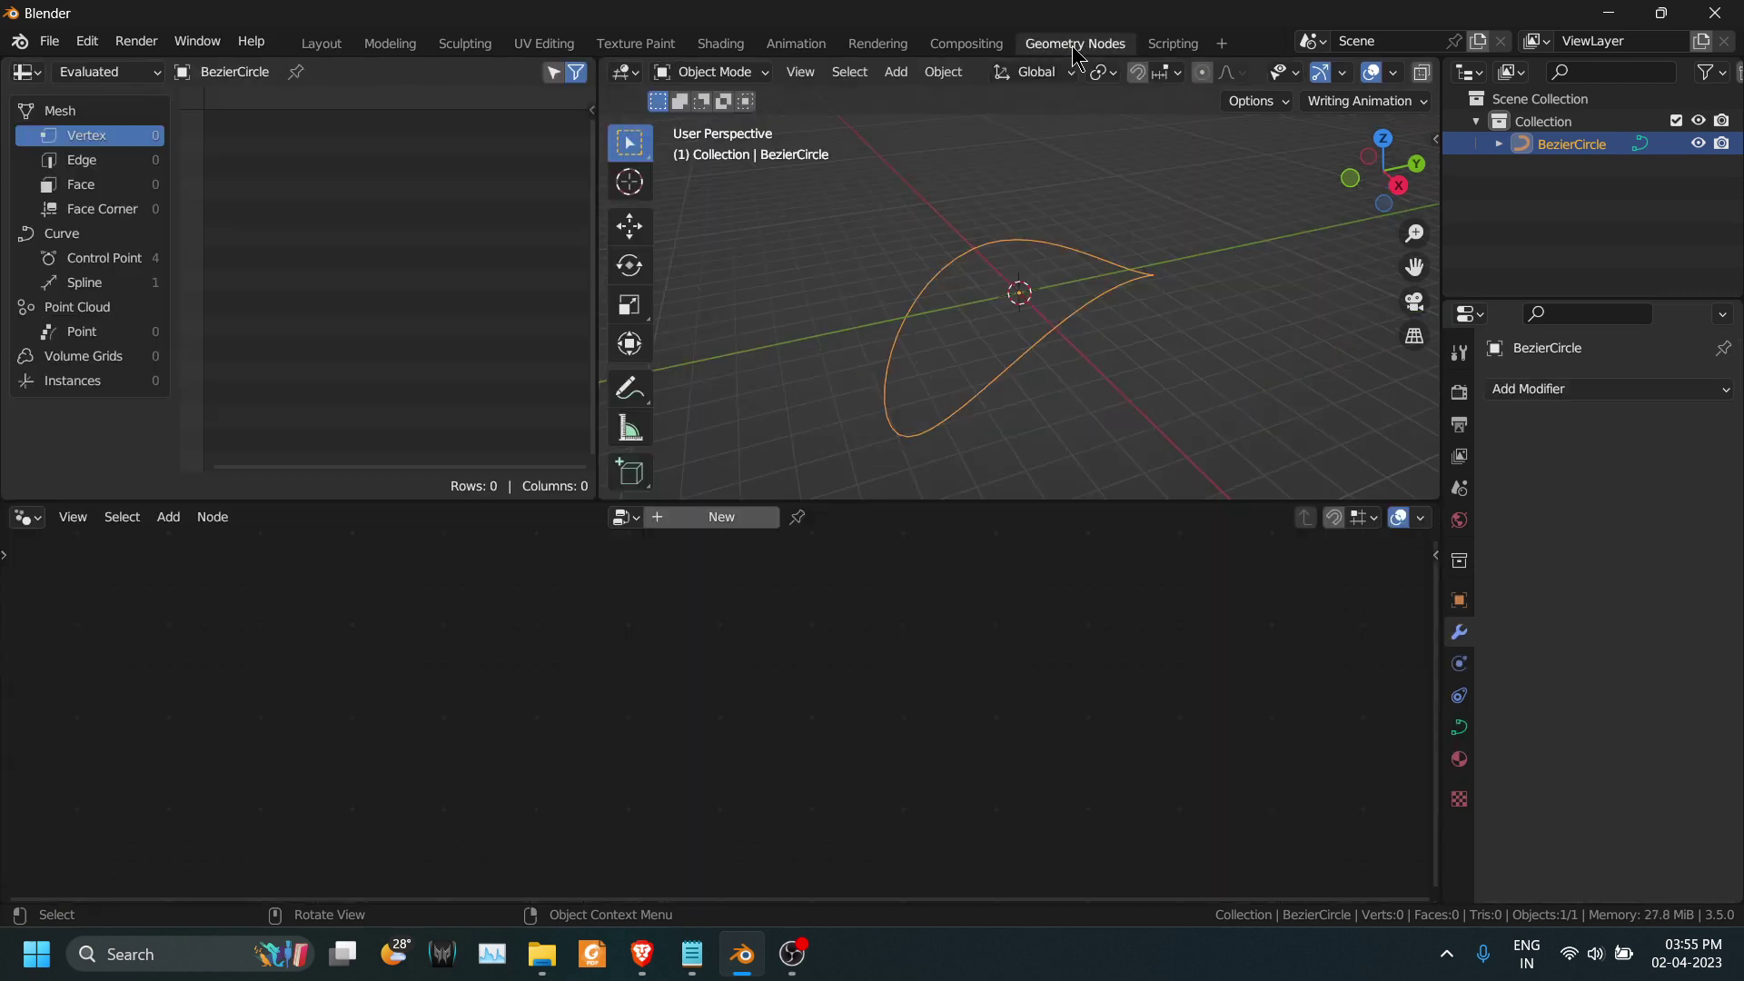
left_click(725, 516)
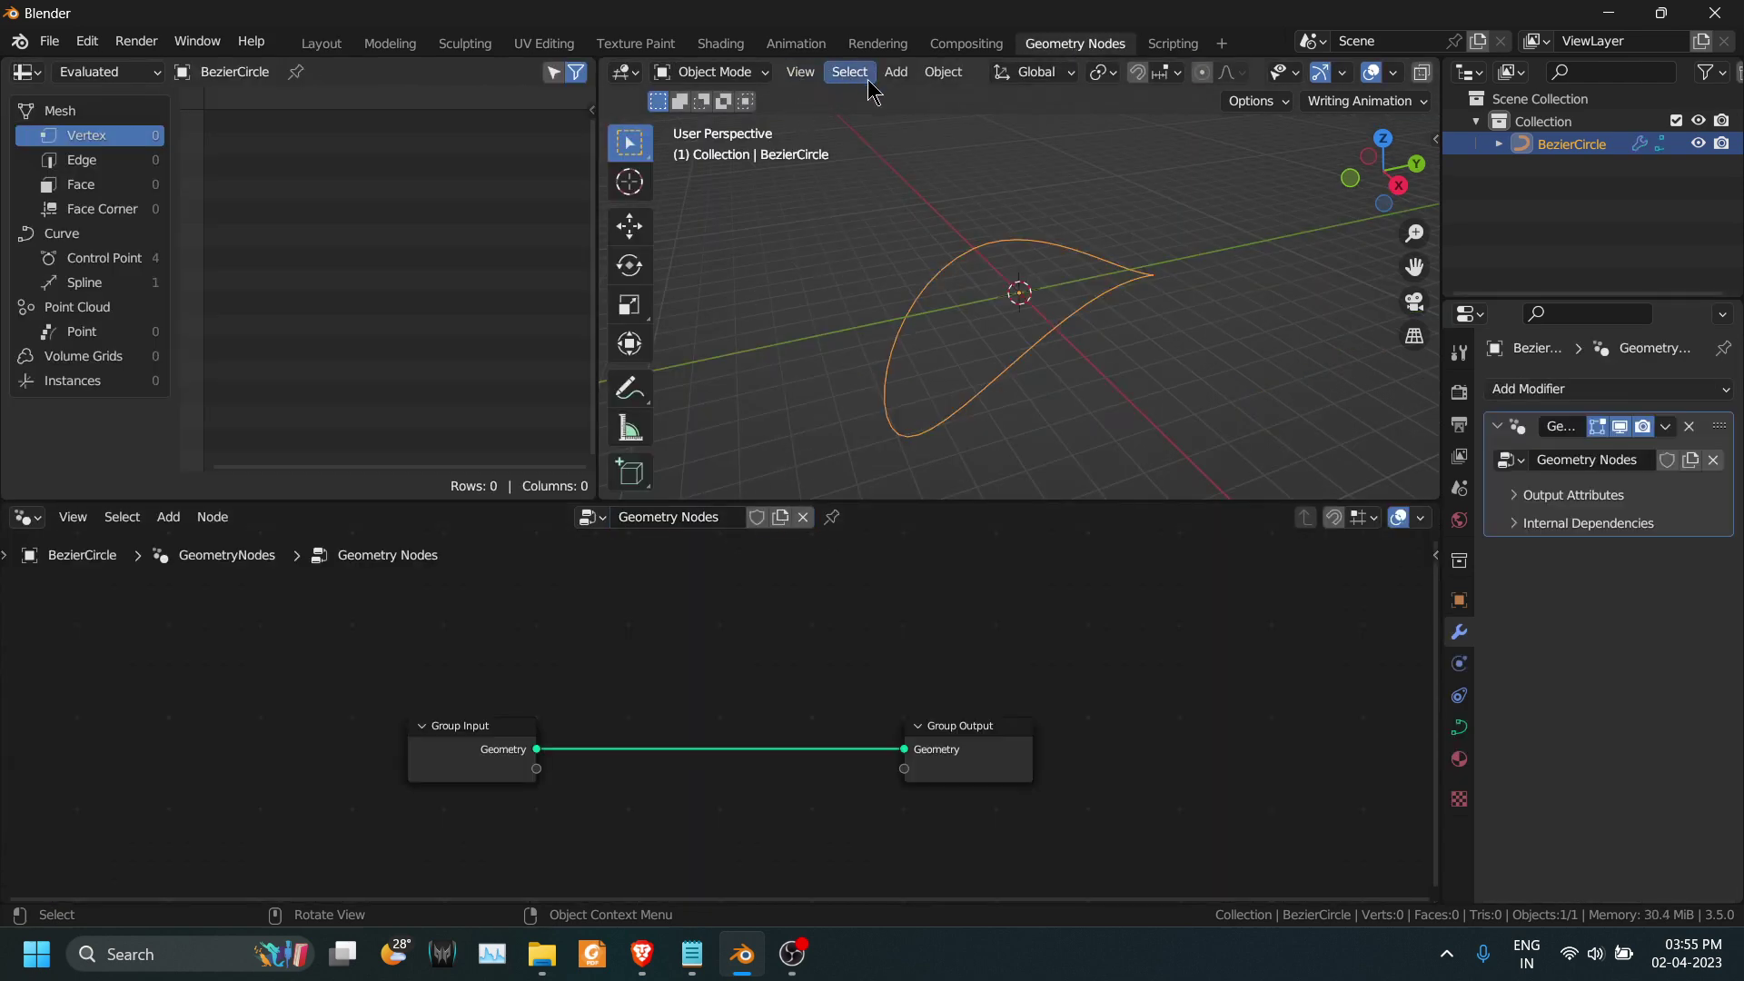
left_click(894, 73)
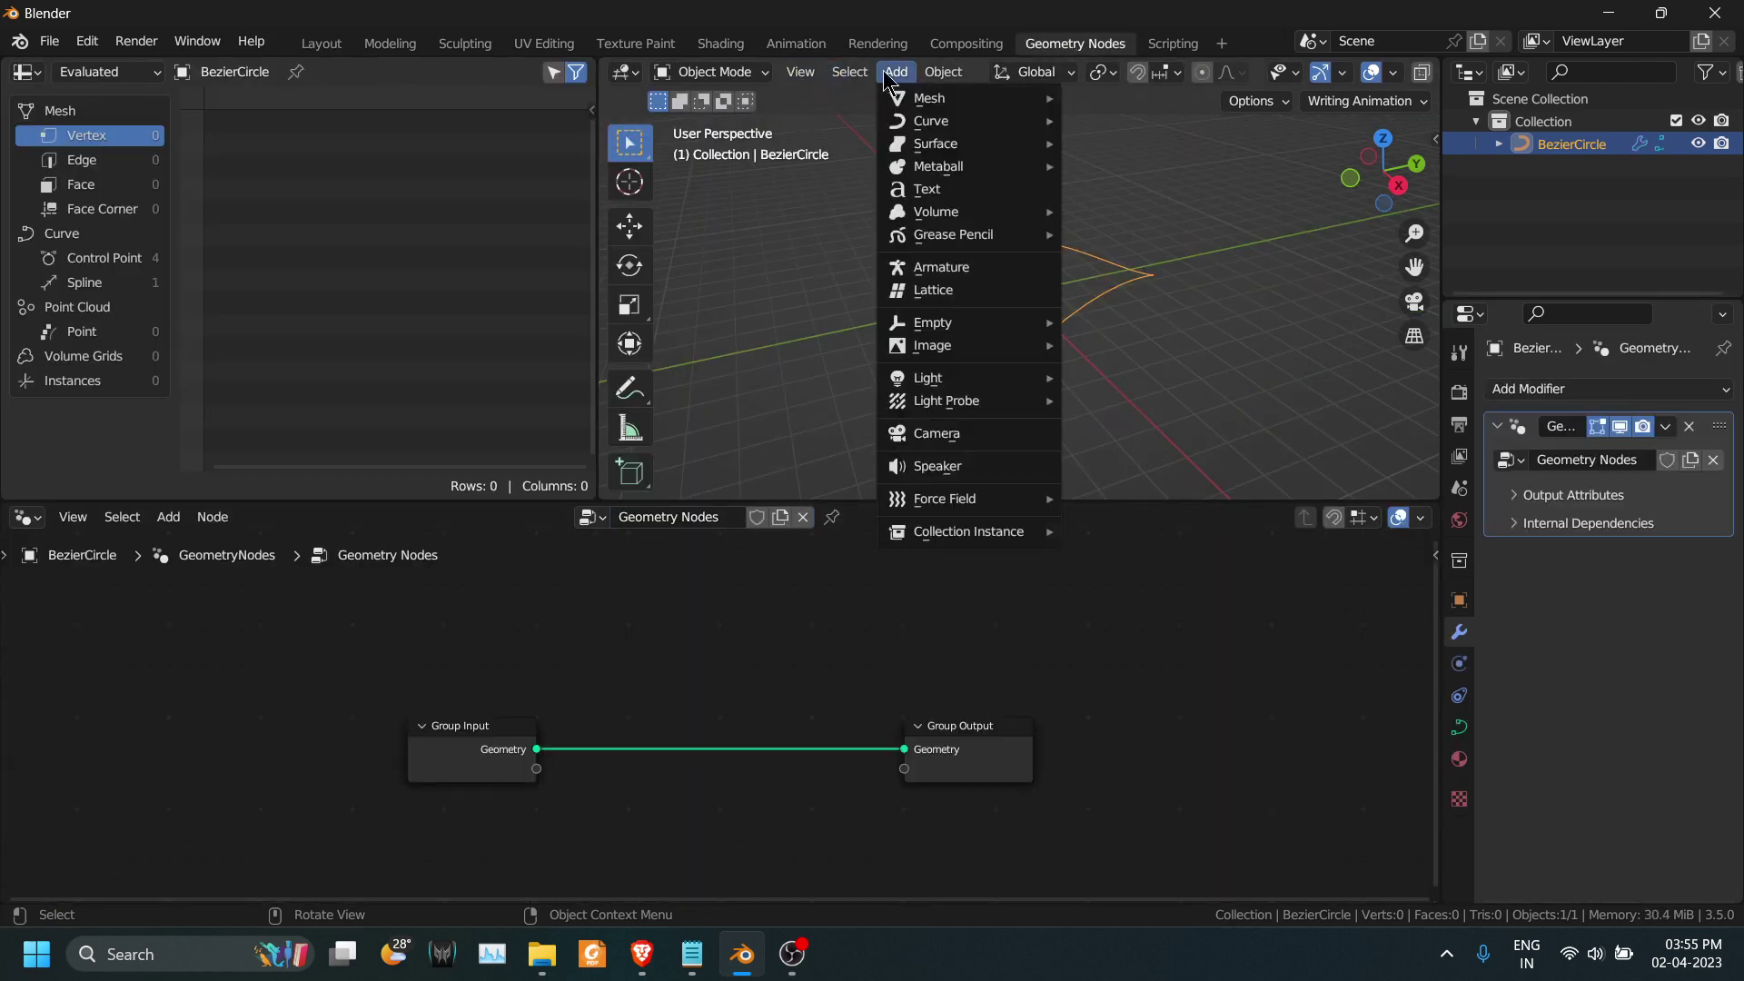
left_click(1005, 188)
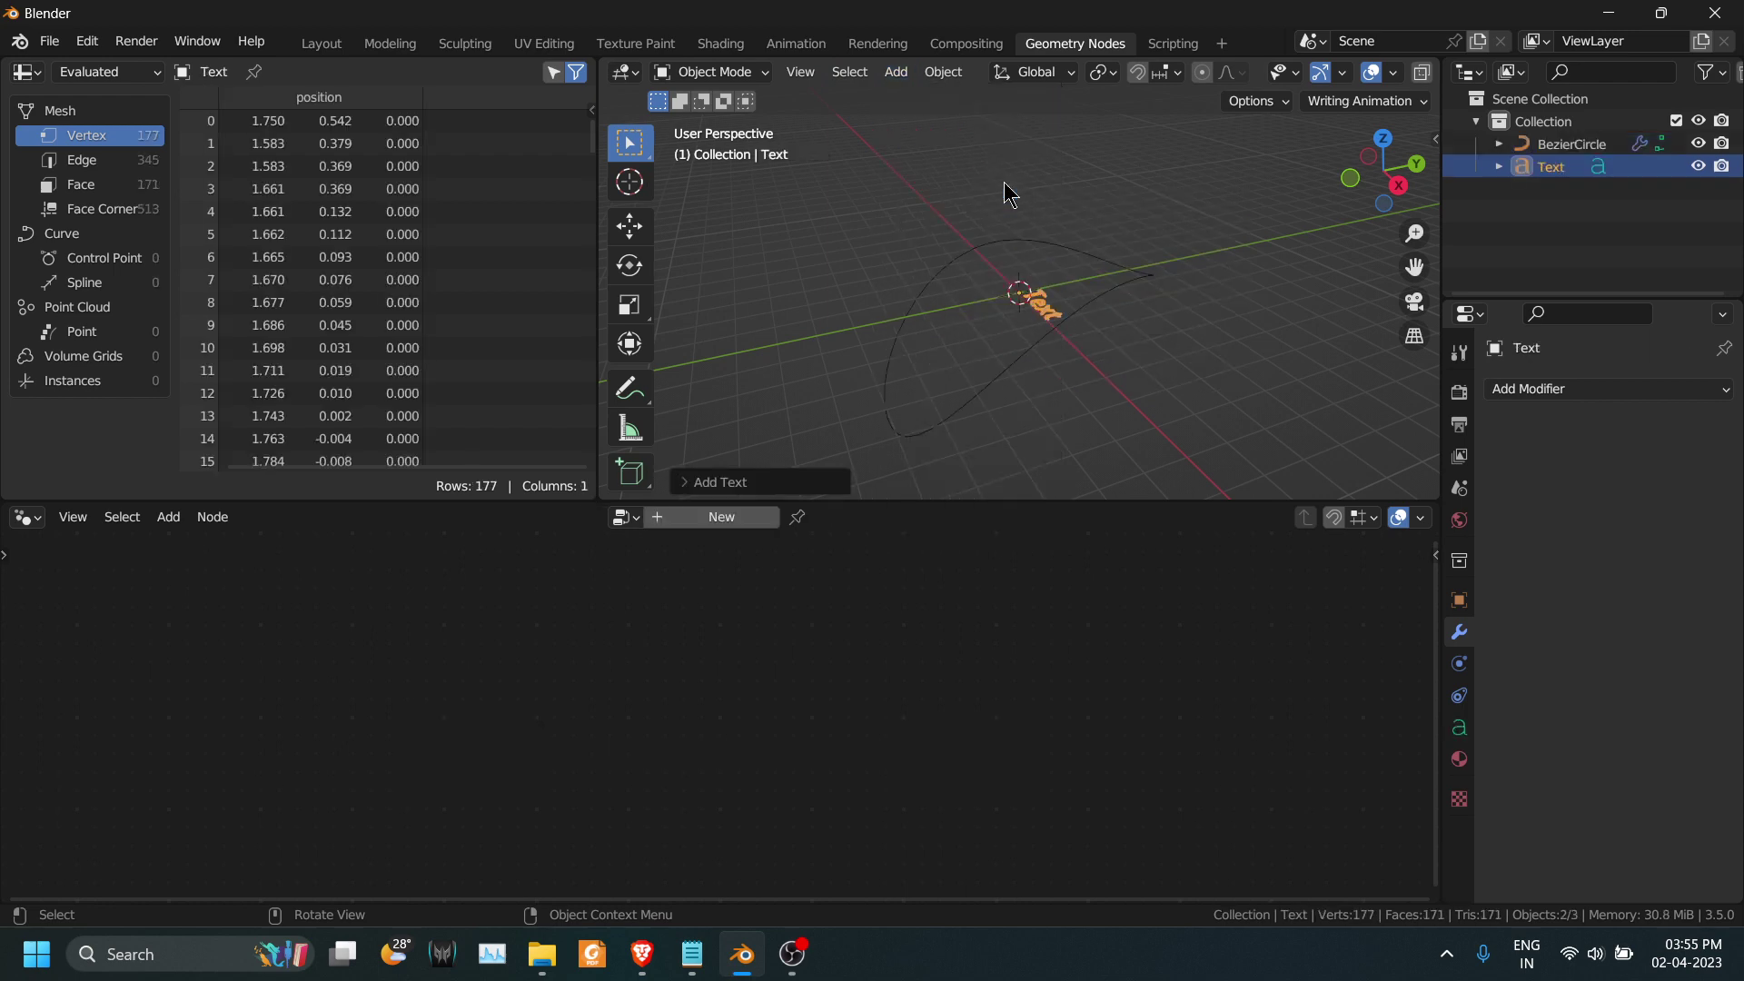
Step: Give the Text object its own new node tree and move Group Output further right
left_click(712, 518)
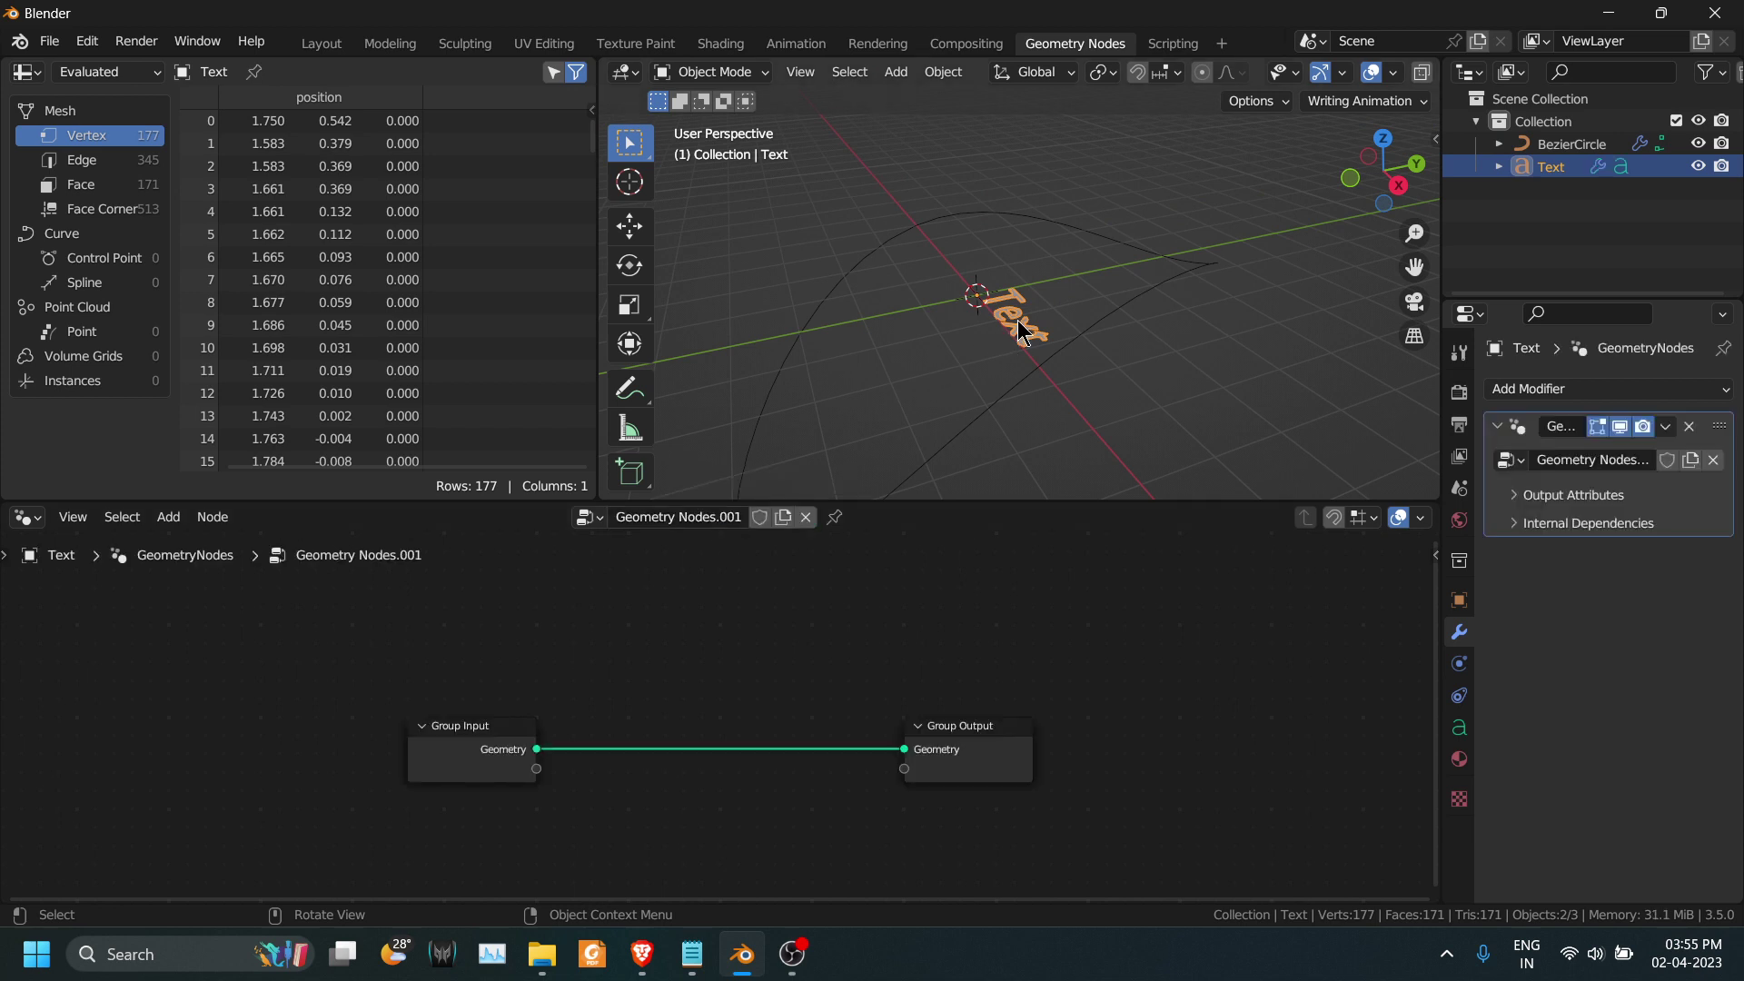
left_click_drag(976, 740, 1185, 737)
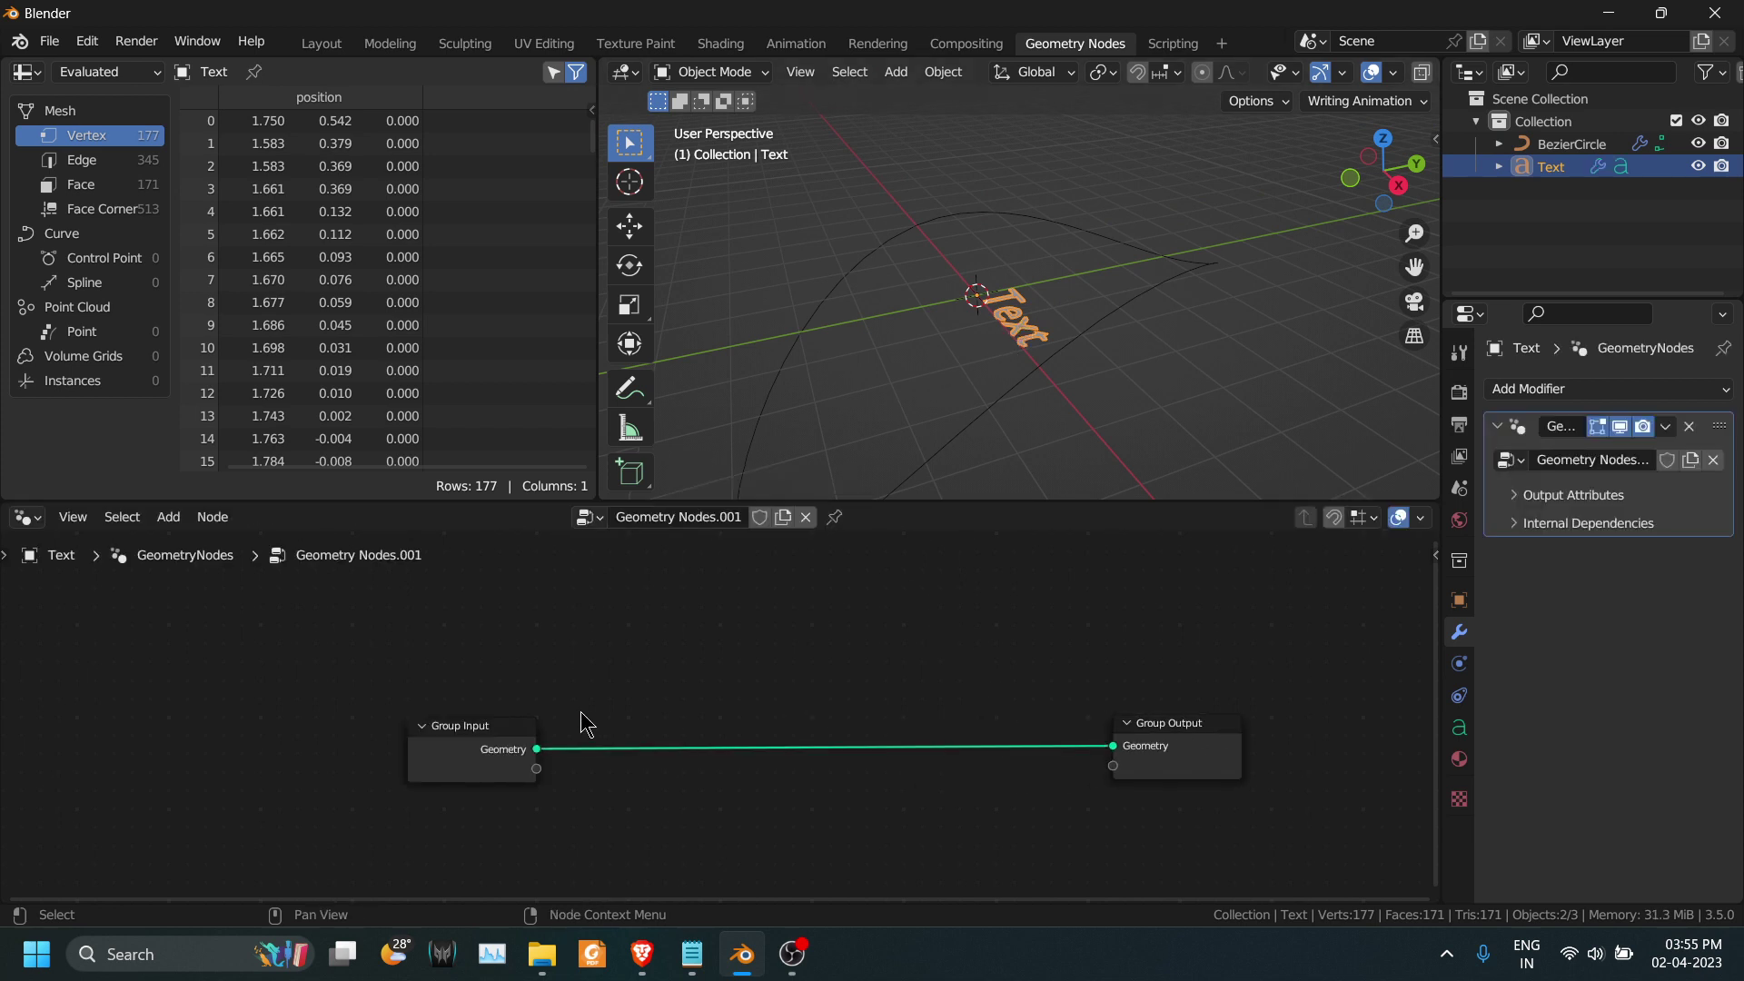
key("shift+a")
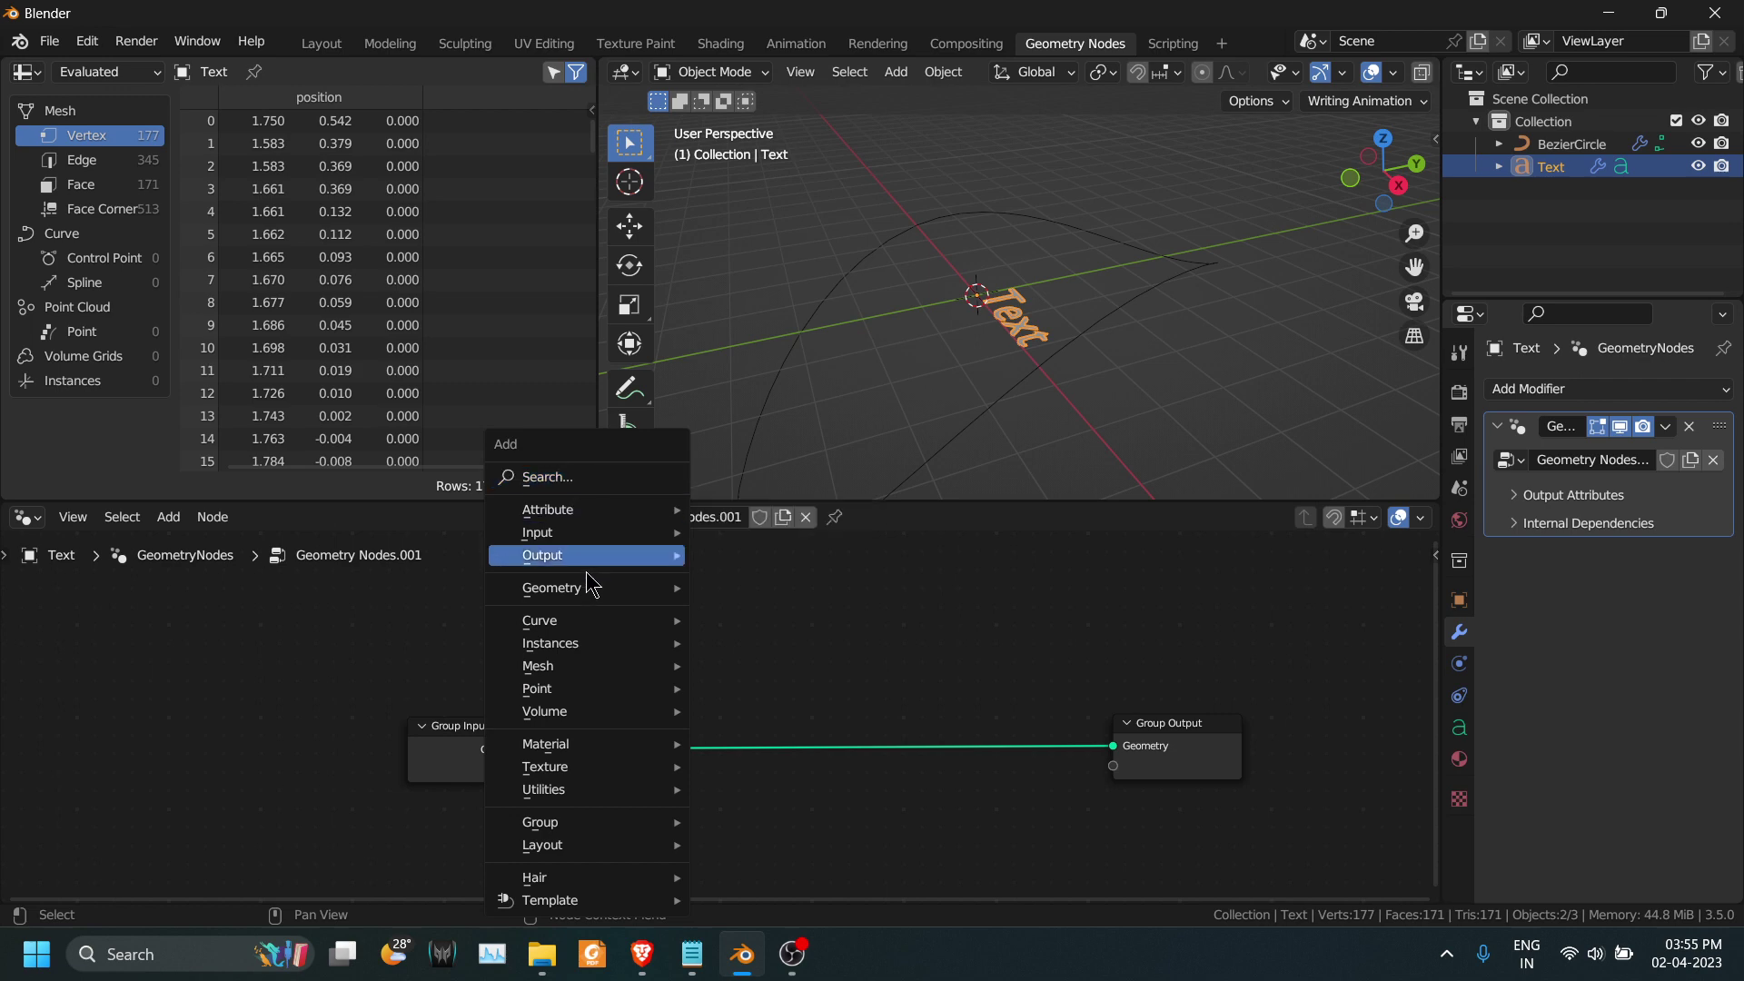
Step: Add an Object Info node on the left and move Group Input up and left
left_click(592, 473)
type("obje")
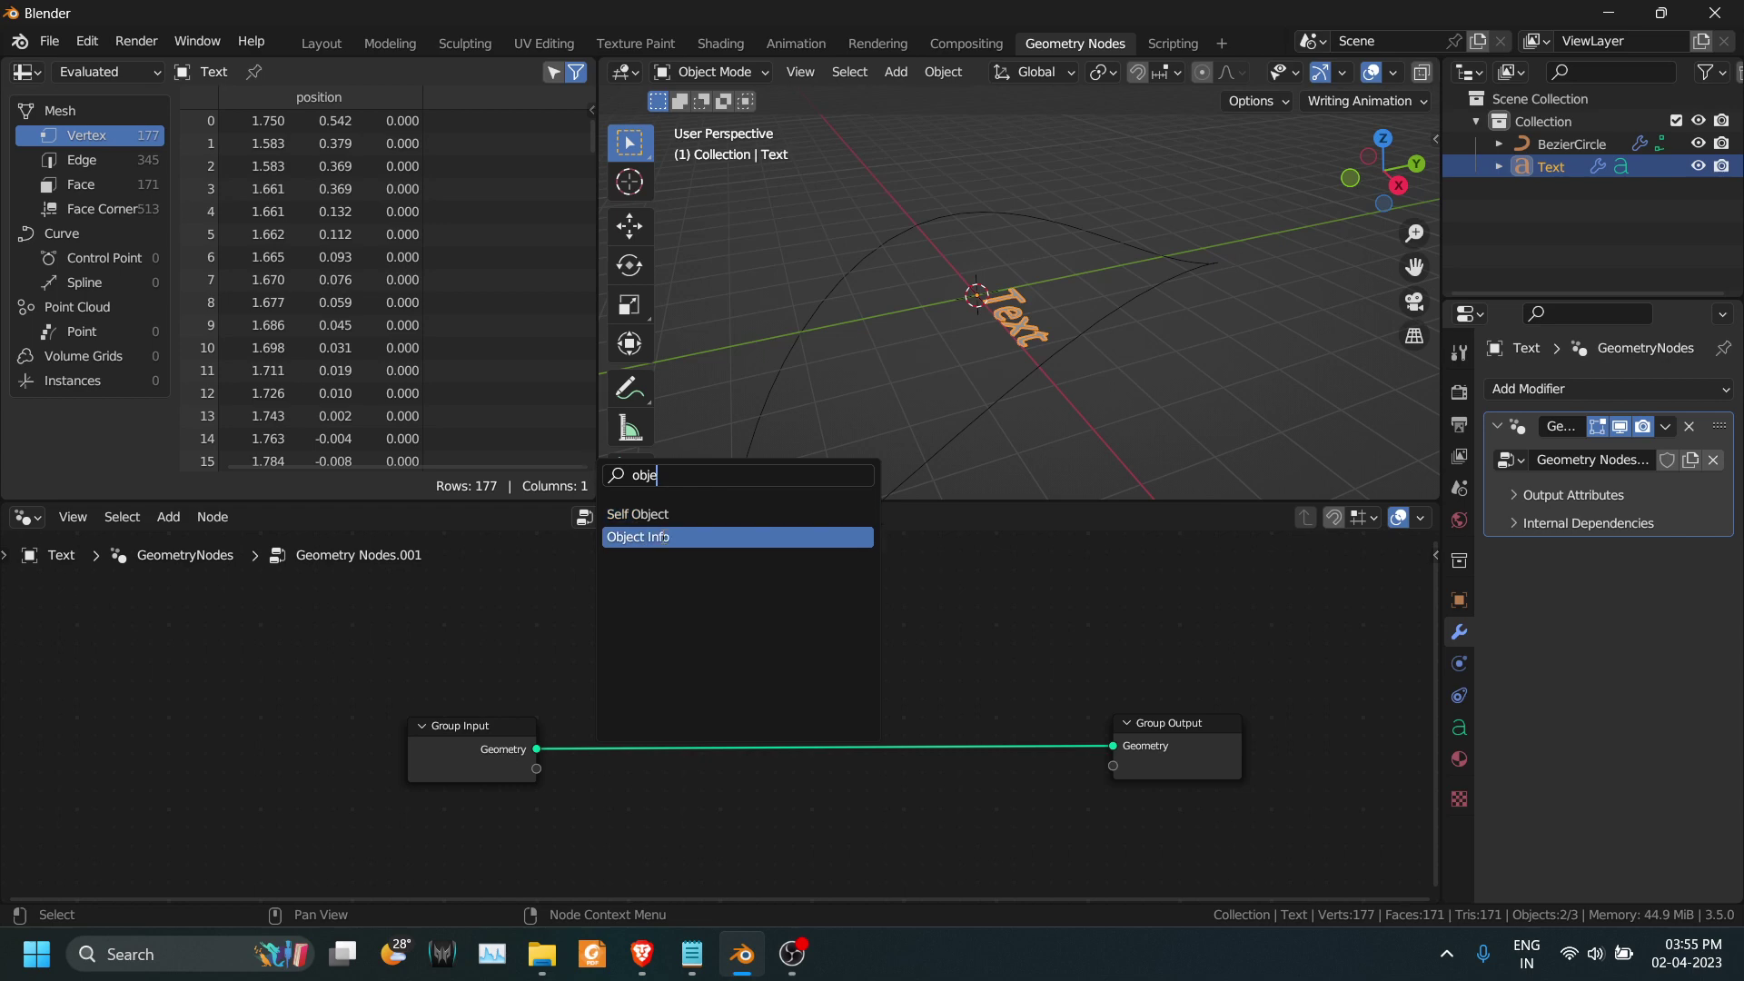
left_click(638, 537)
left_click(250, 767)
left_click_drag(488, 773, 416, 700)
Step: Add a Curve Length node below Group Input
key("shift+a")
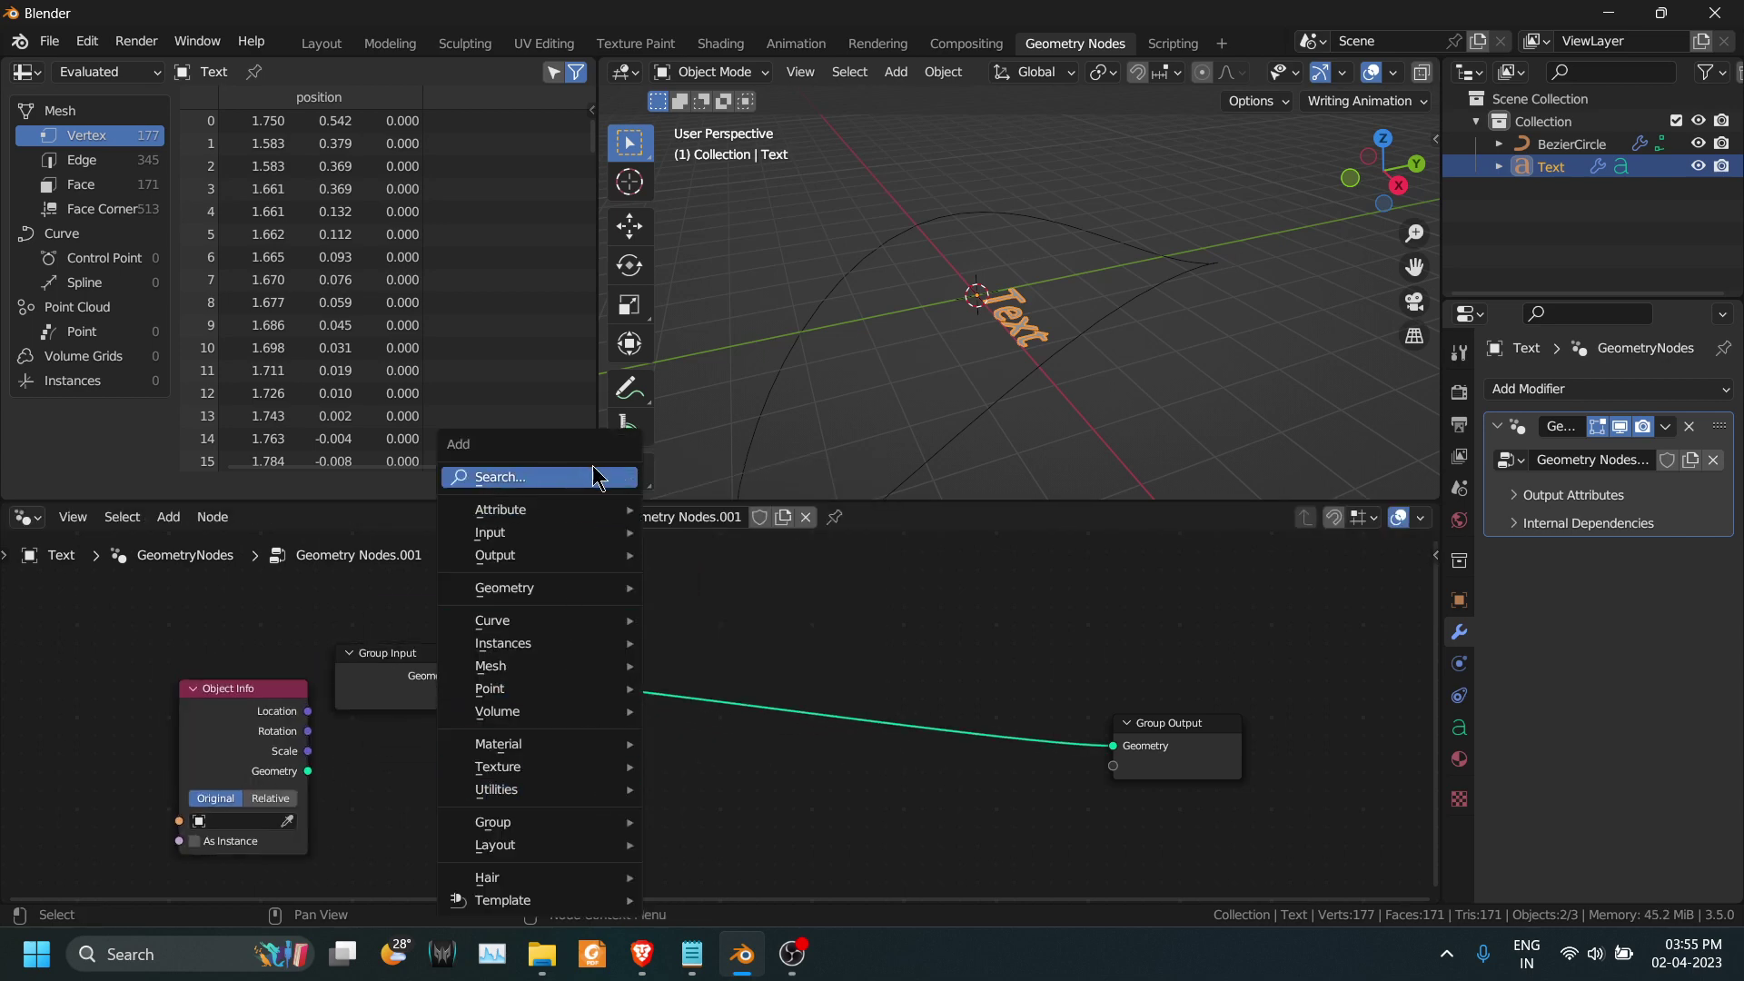
left_click(598, 475)
type("curve")
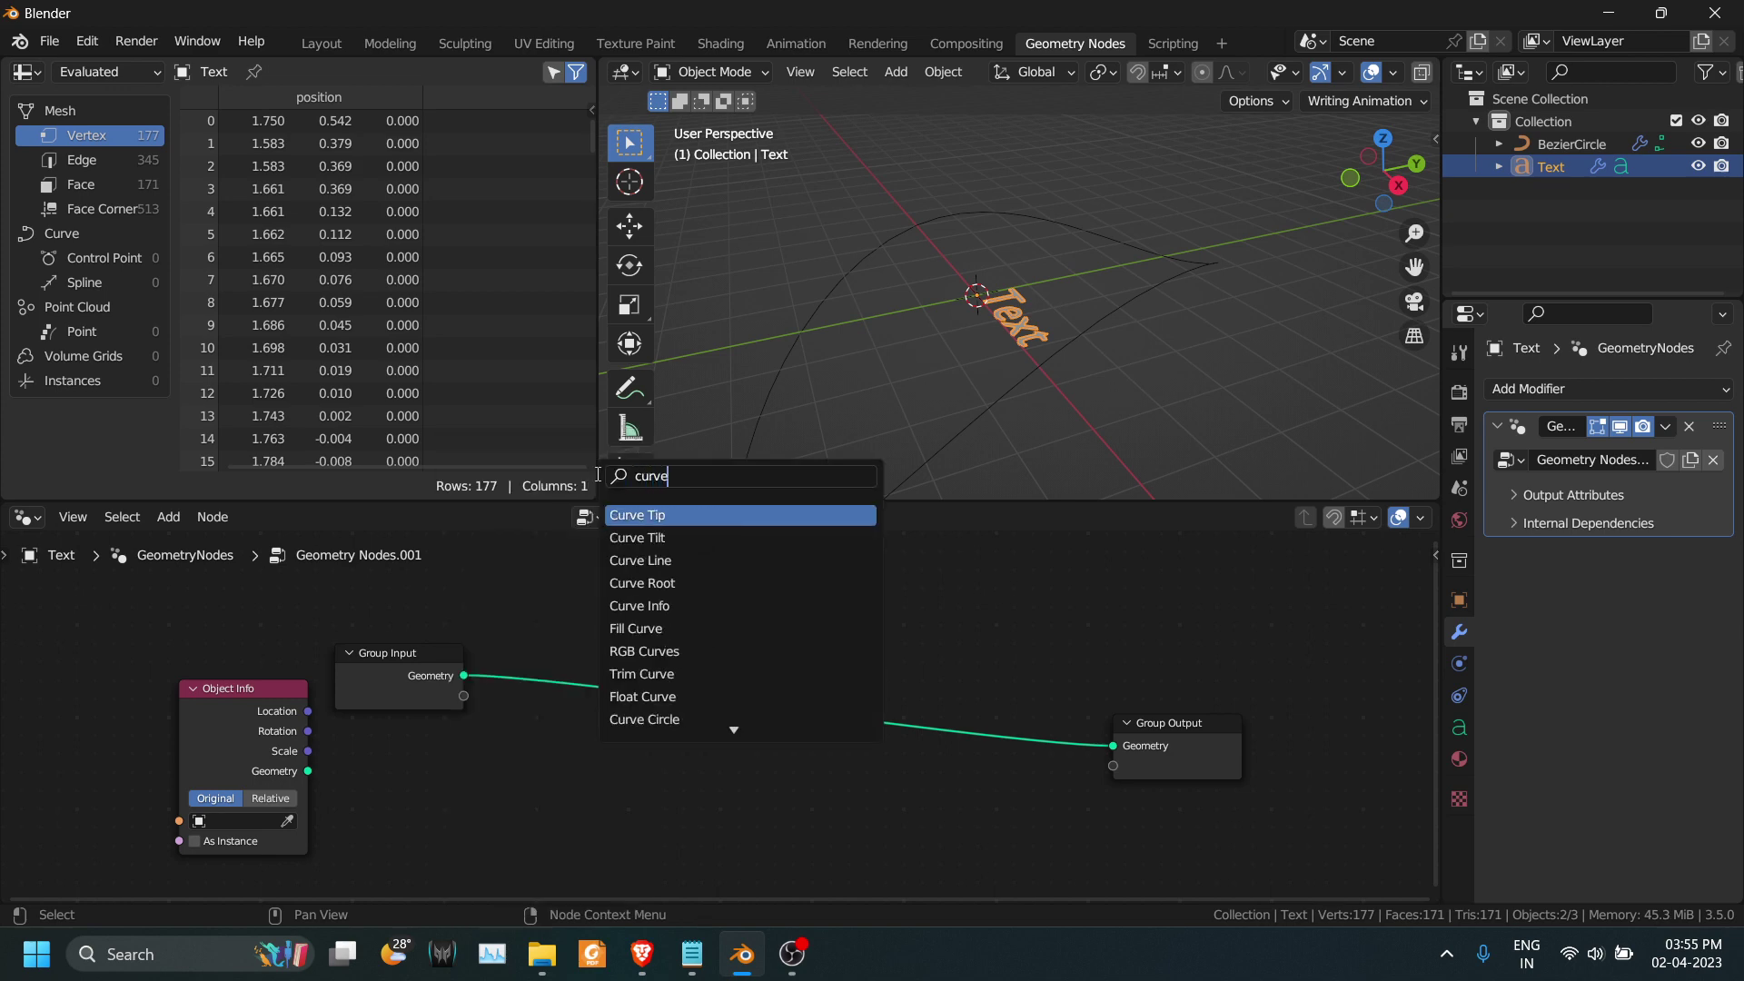
type(" le")
key("Return")
left_click(391, 784)
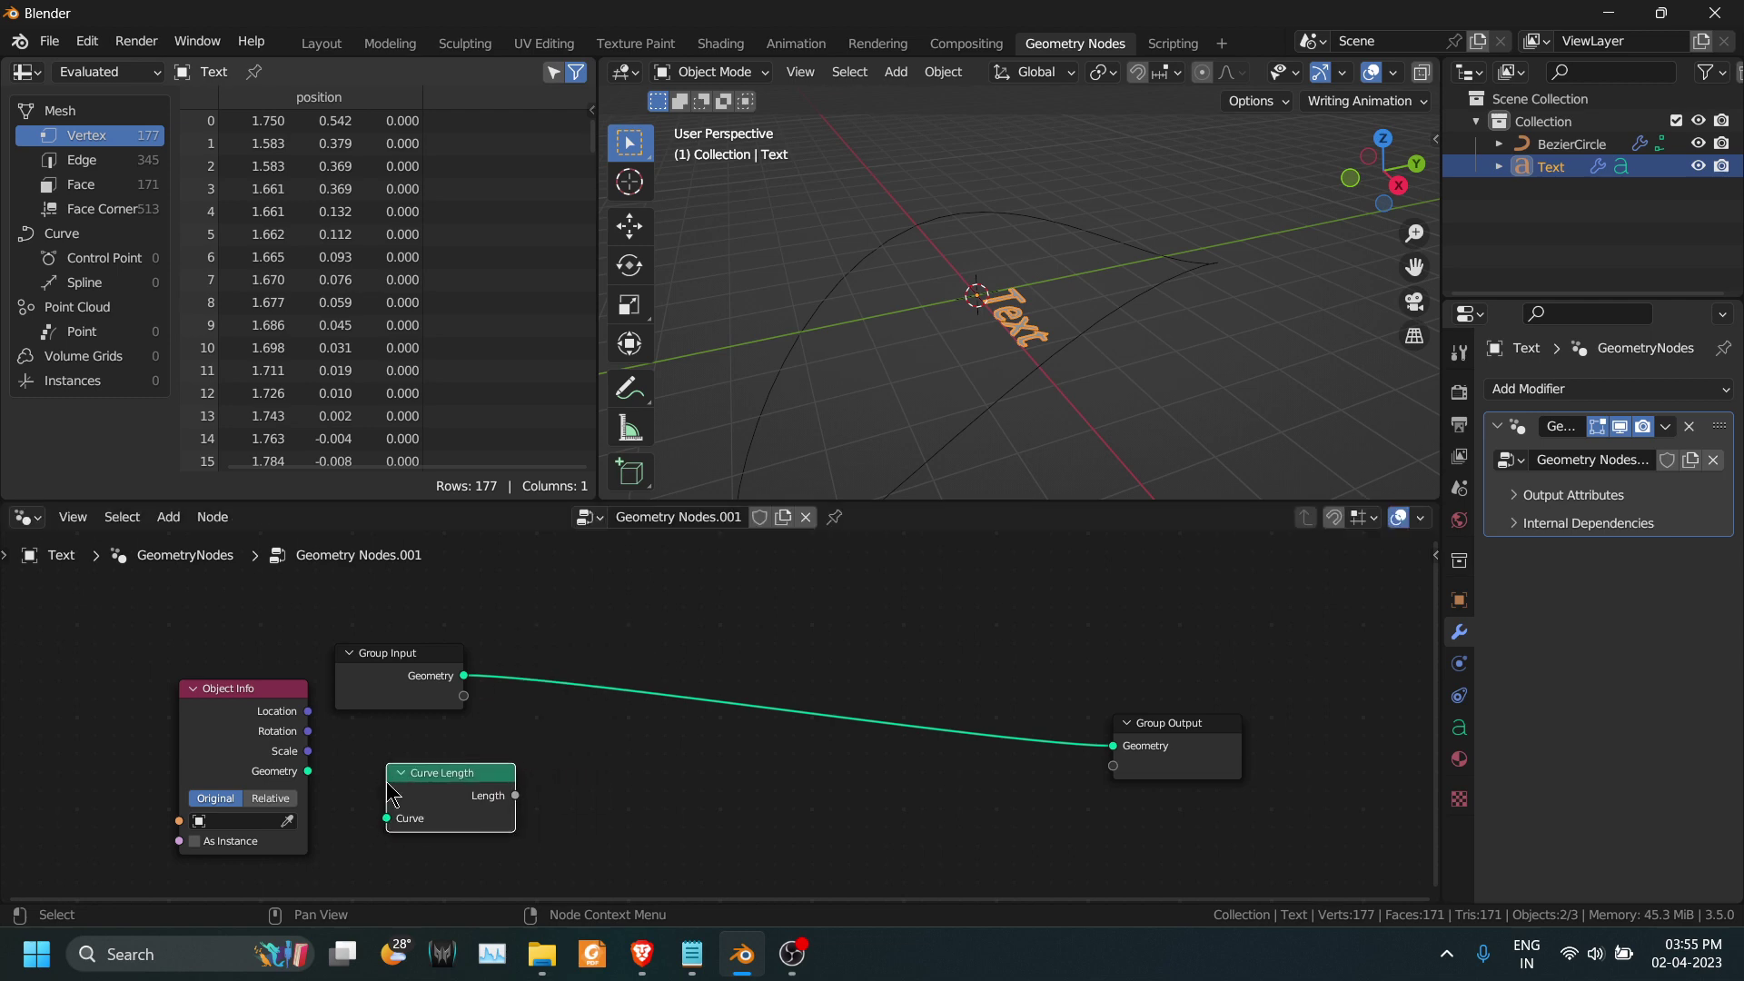
Step: Set Object Info to Relative, pick BezierCircle, and link its Geometry into Curve Length
left_click(264, 801)
left_click(287, 821)
left_click(1066, 329)
left_click_drag(237, 713, 205, 721)
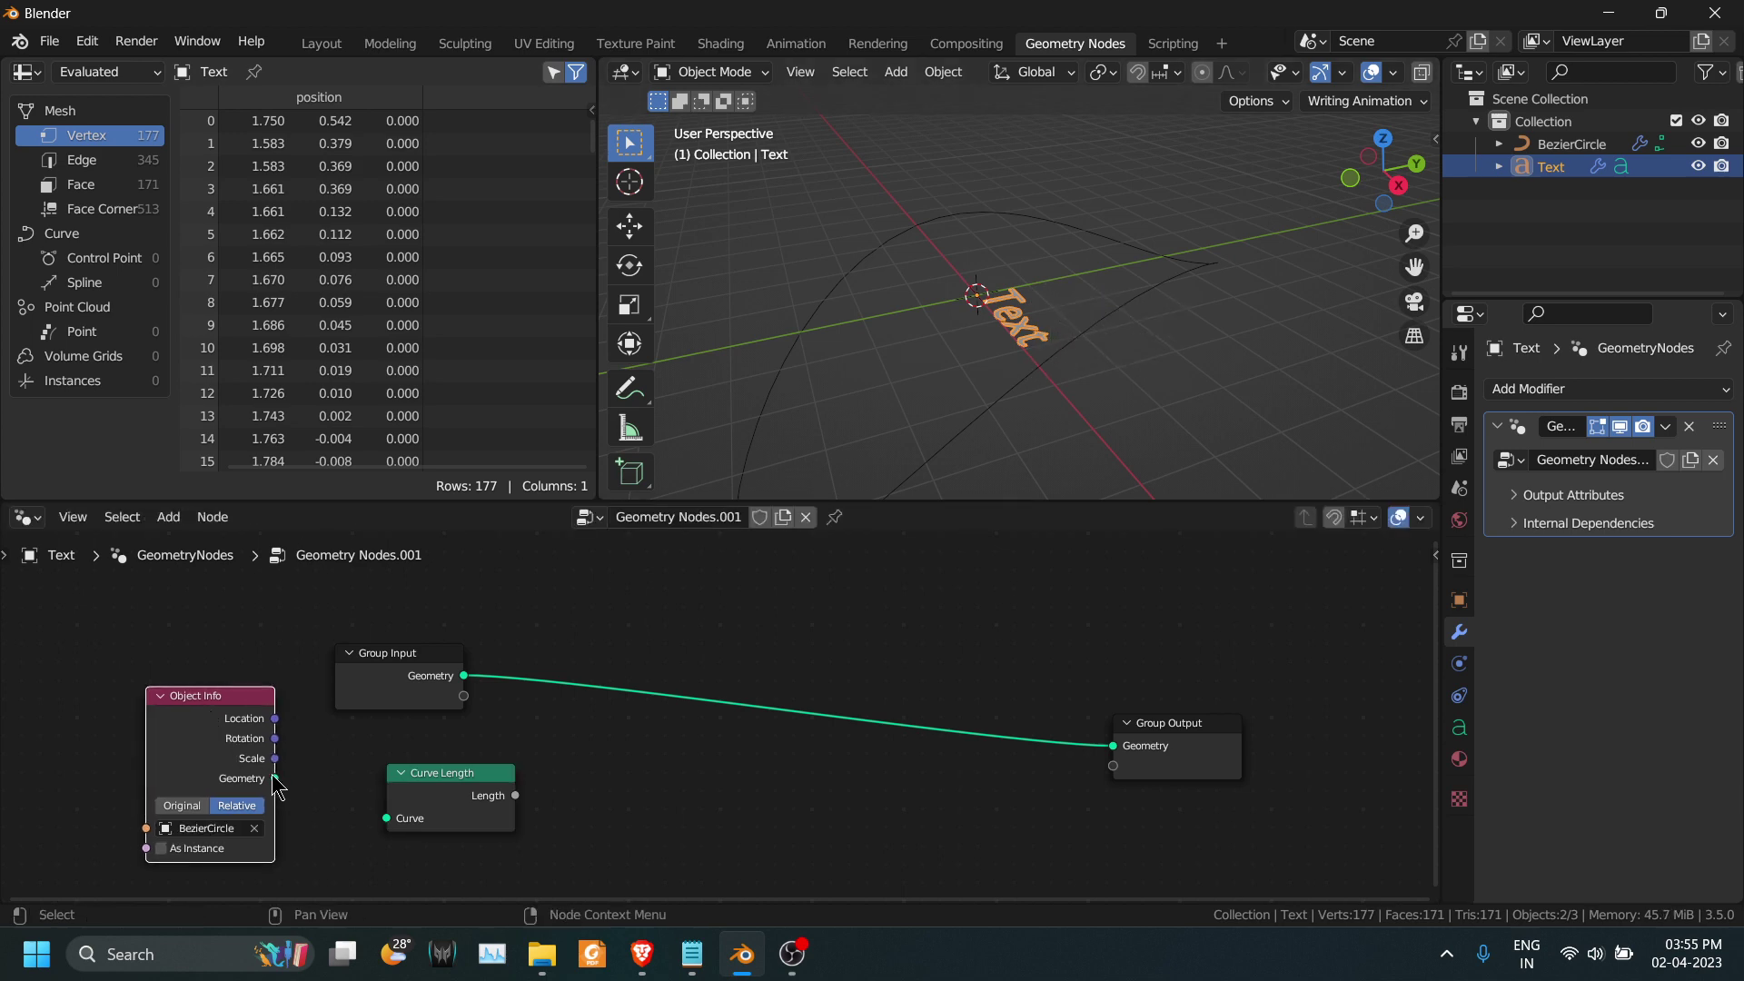
left_click_drag(274, 778, 430, 825)
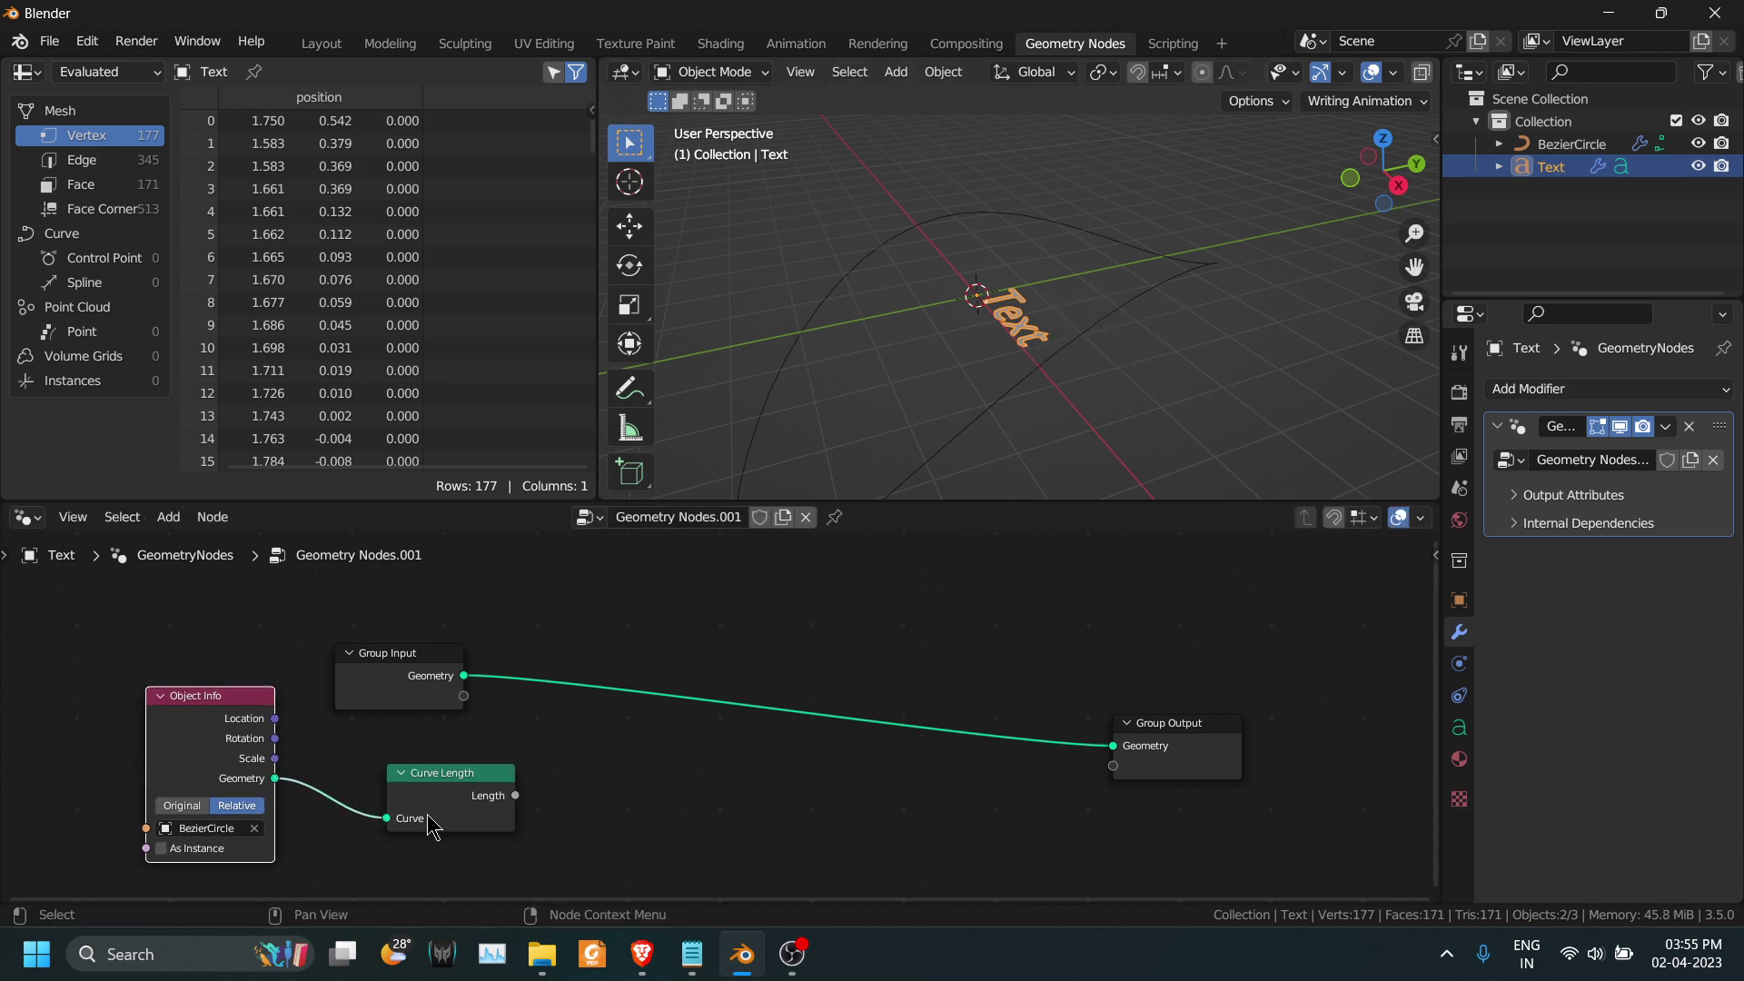
left_click(677, 793)
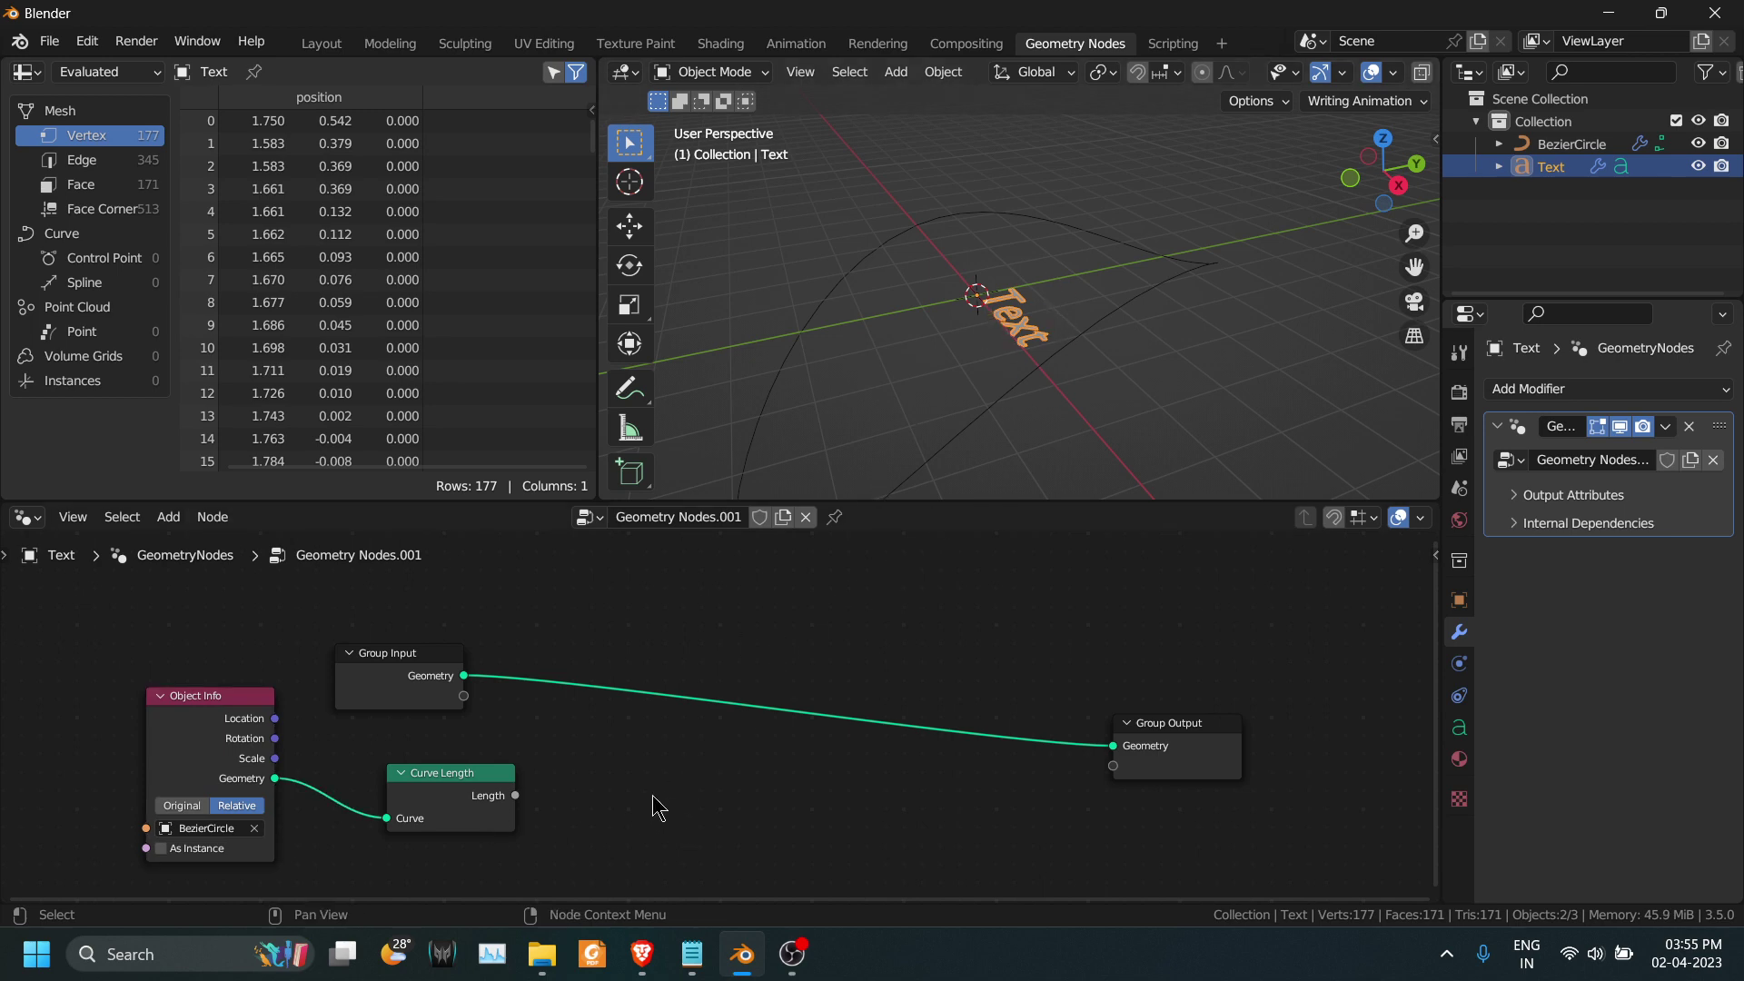
Step: Add a Simple Text node from the node search, then undo it
key("shift+a")
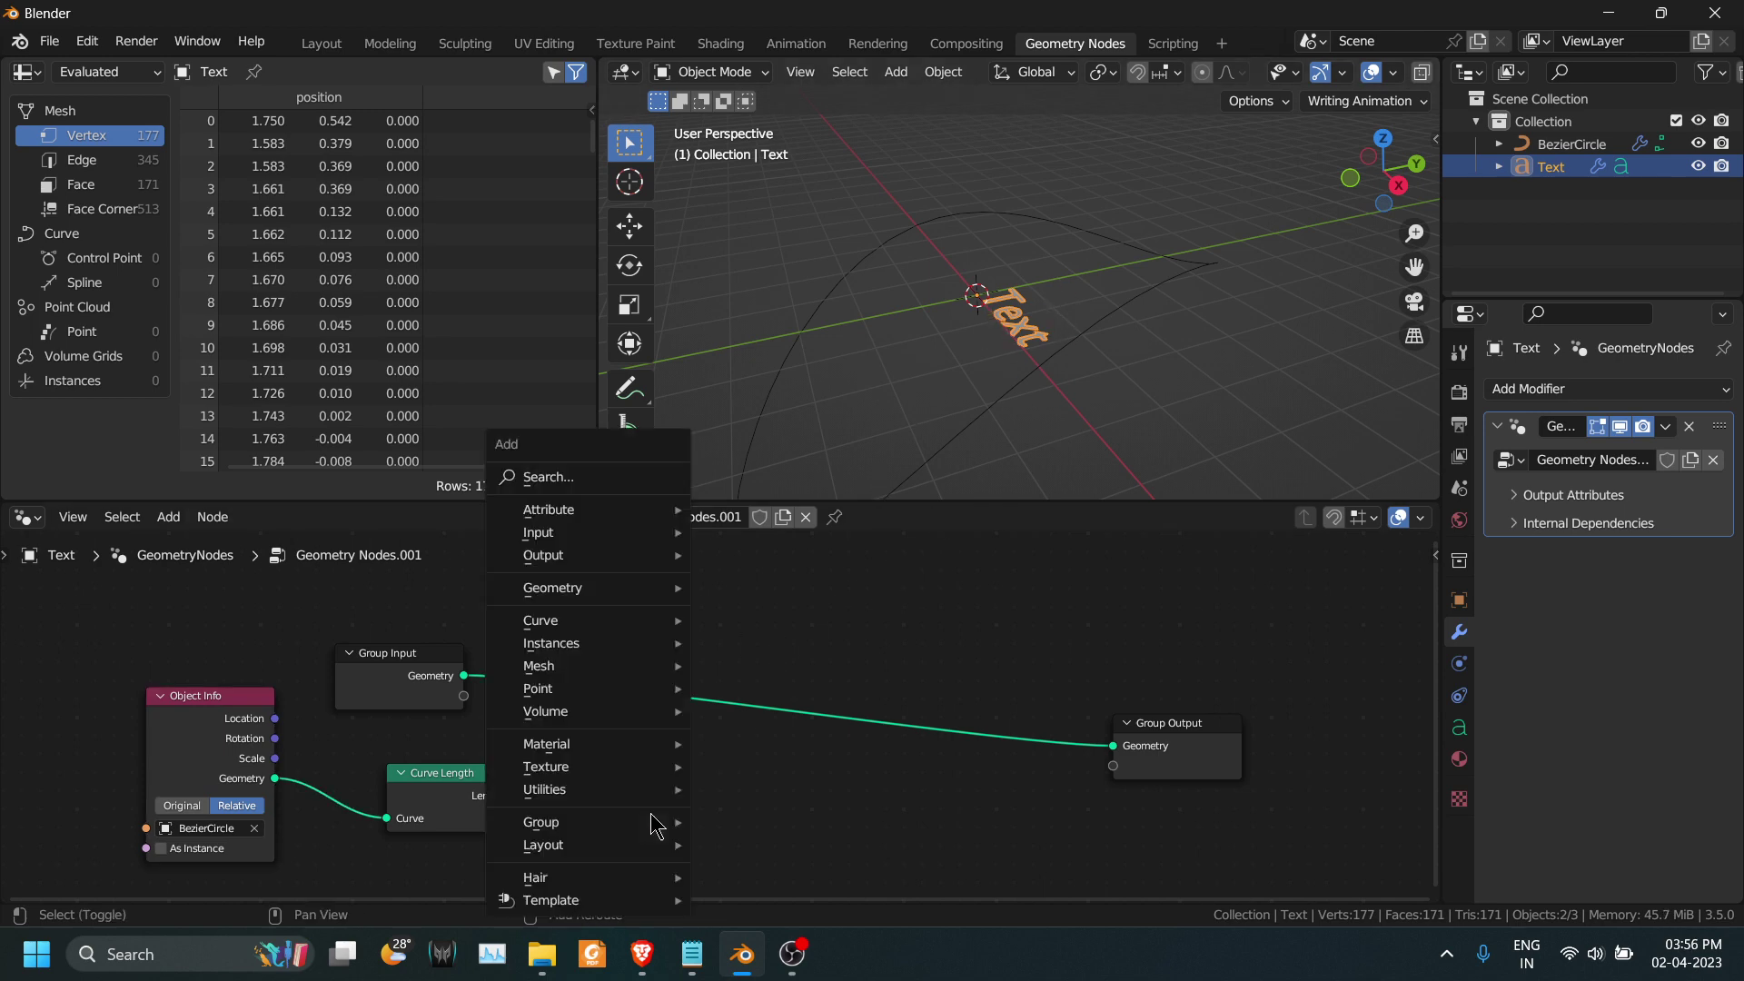
left_click(603, 481)
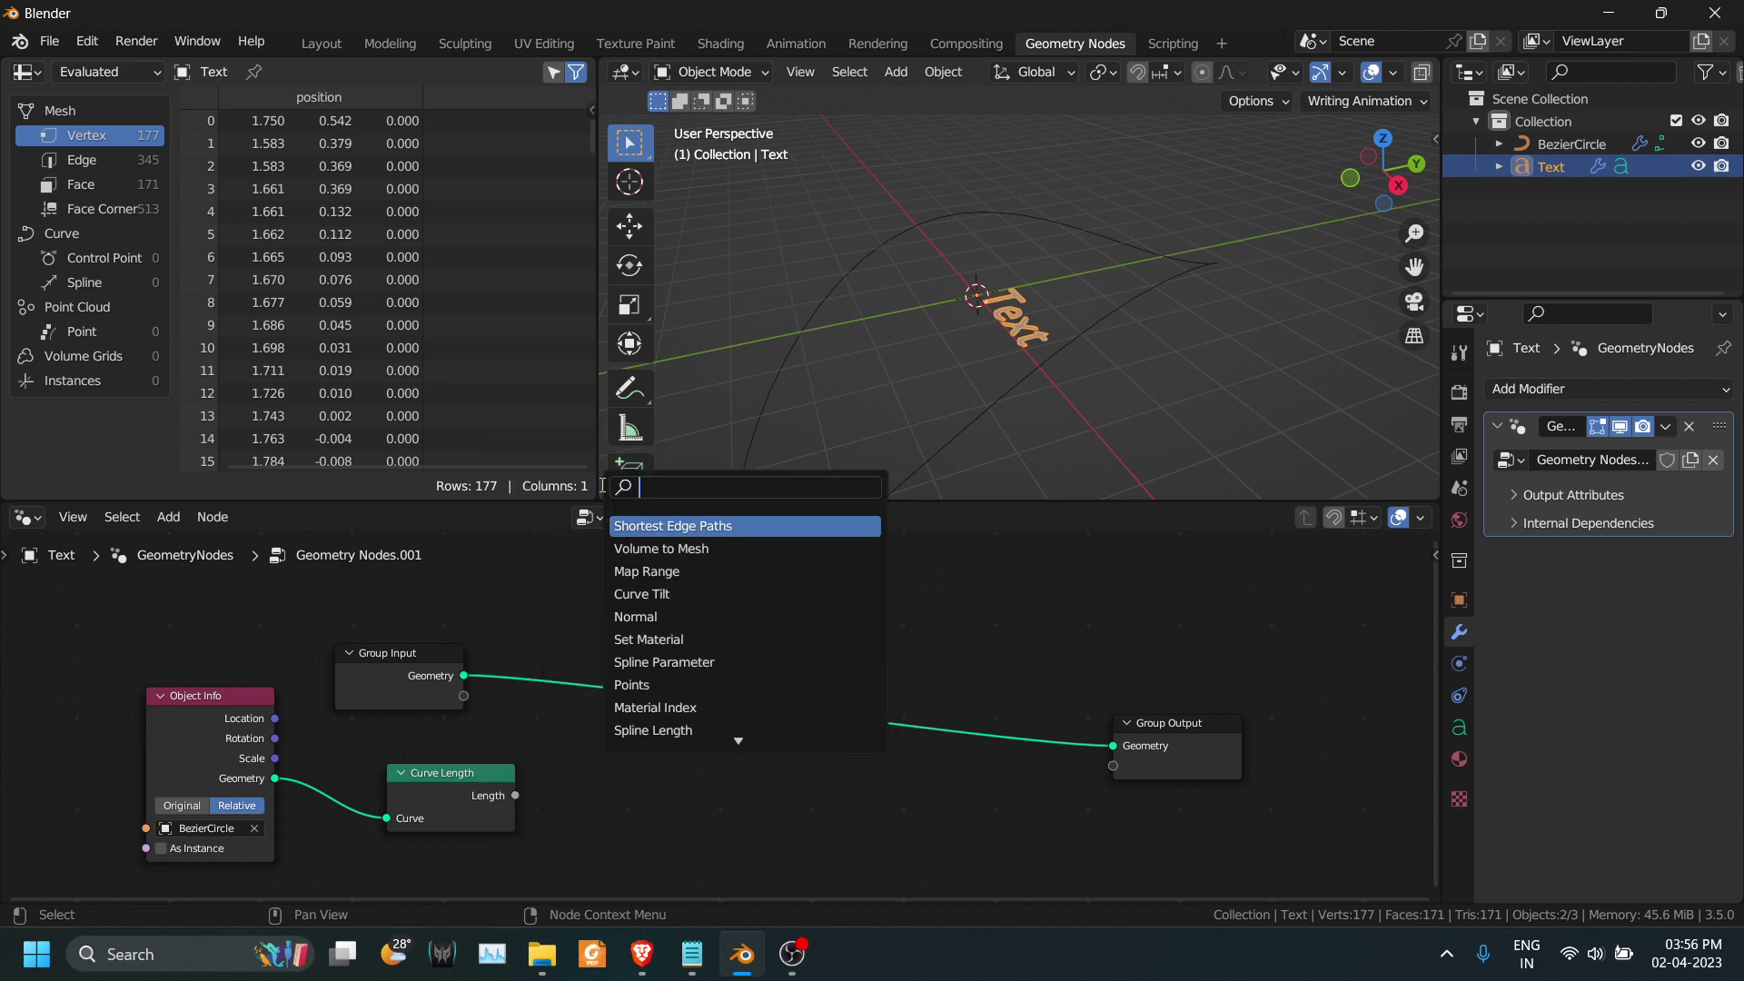
type("curve")
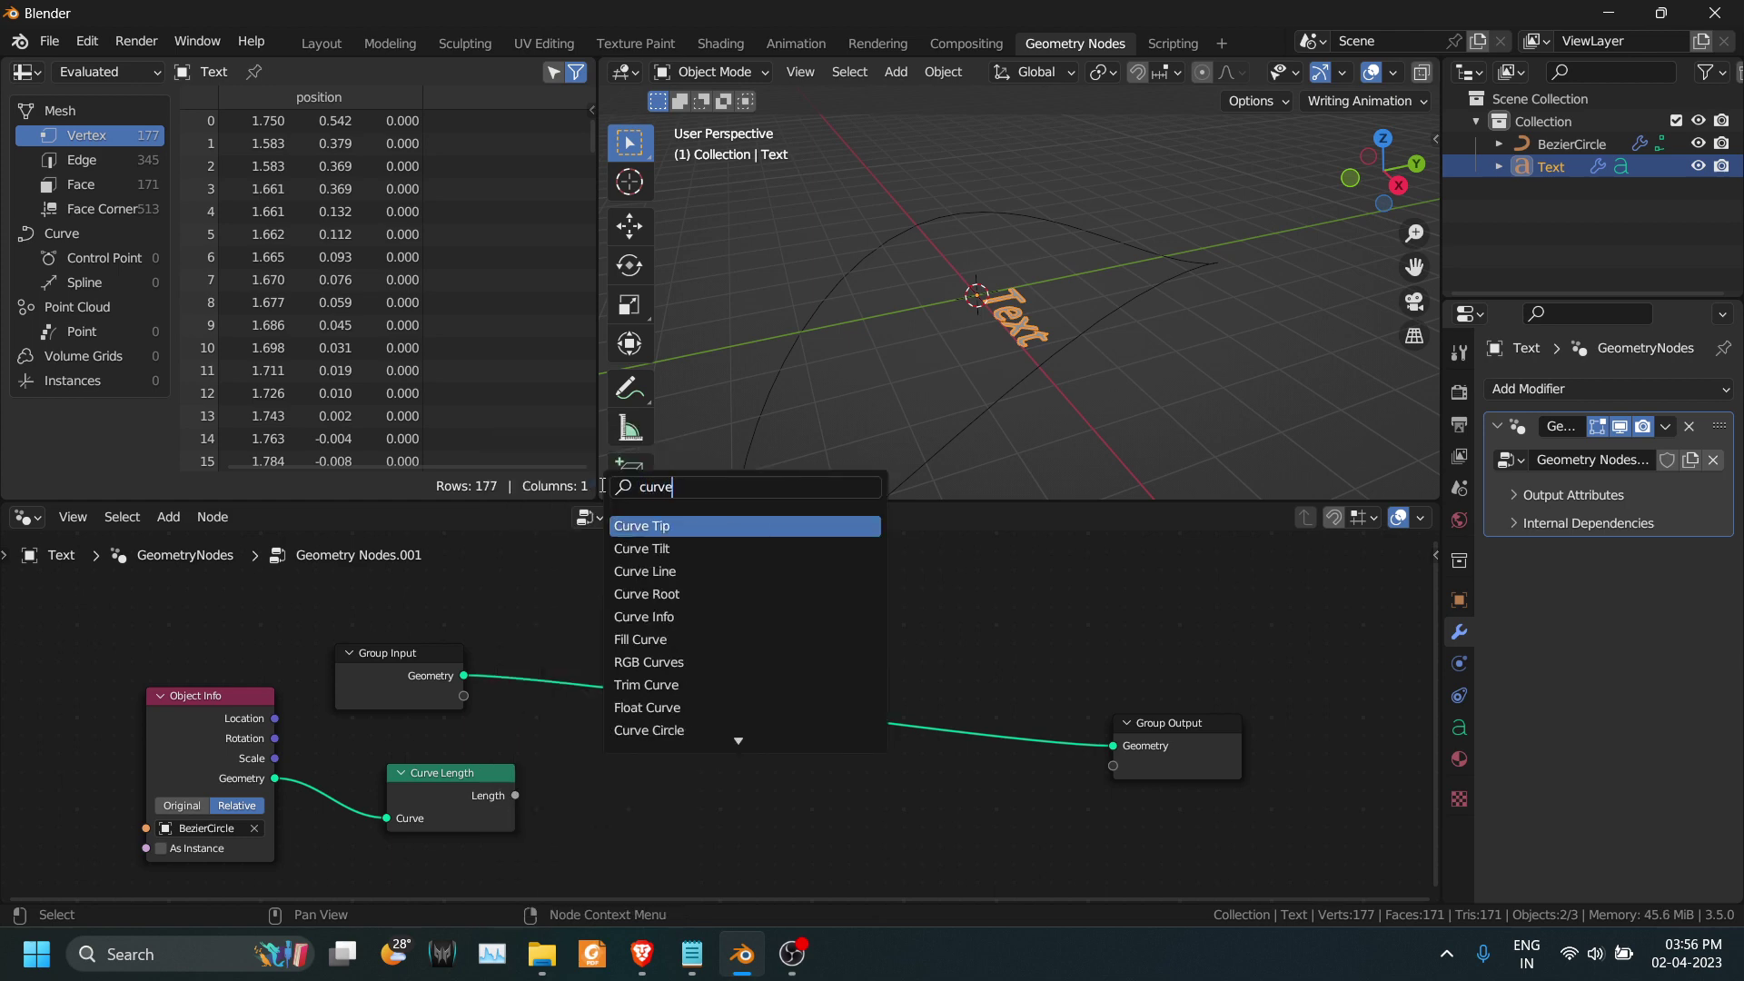
key("BackSpace")
key("BackSpace")
key("BackSpace")
type("tex")
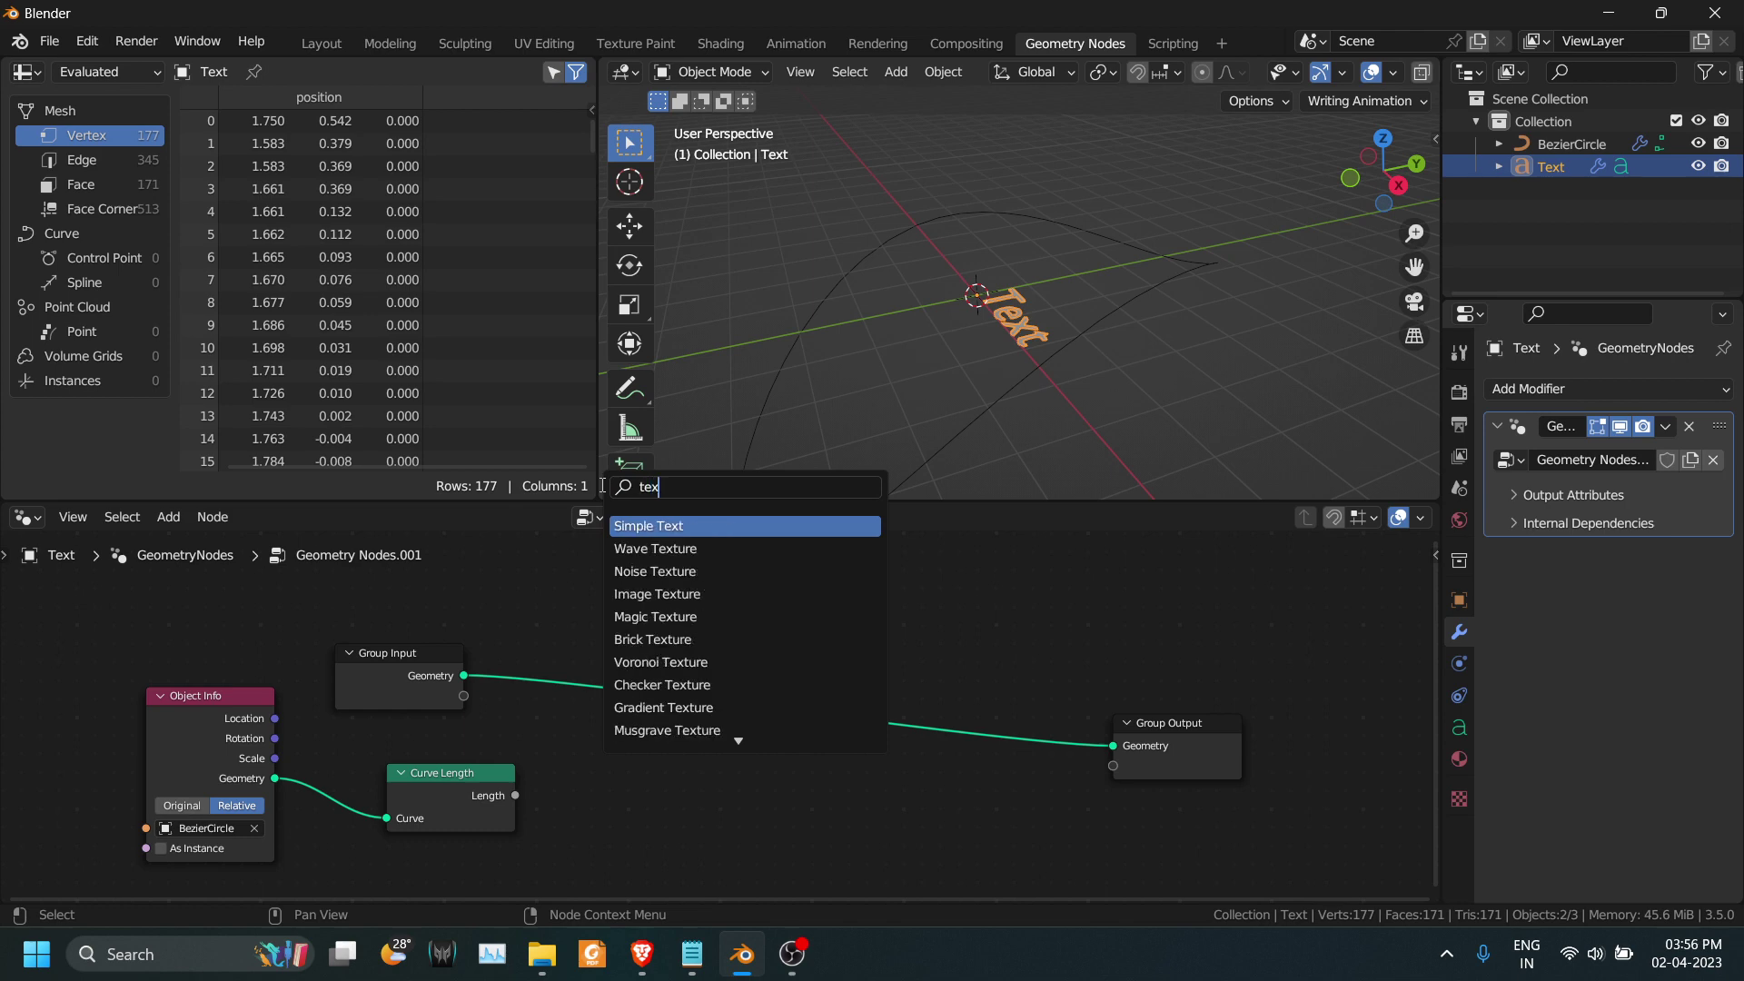
key("Return")
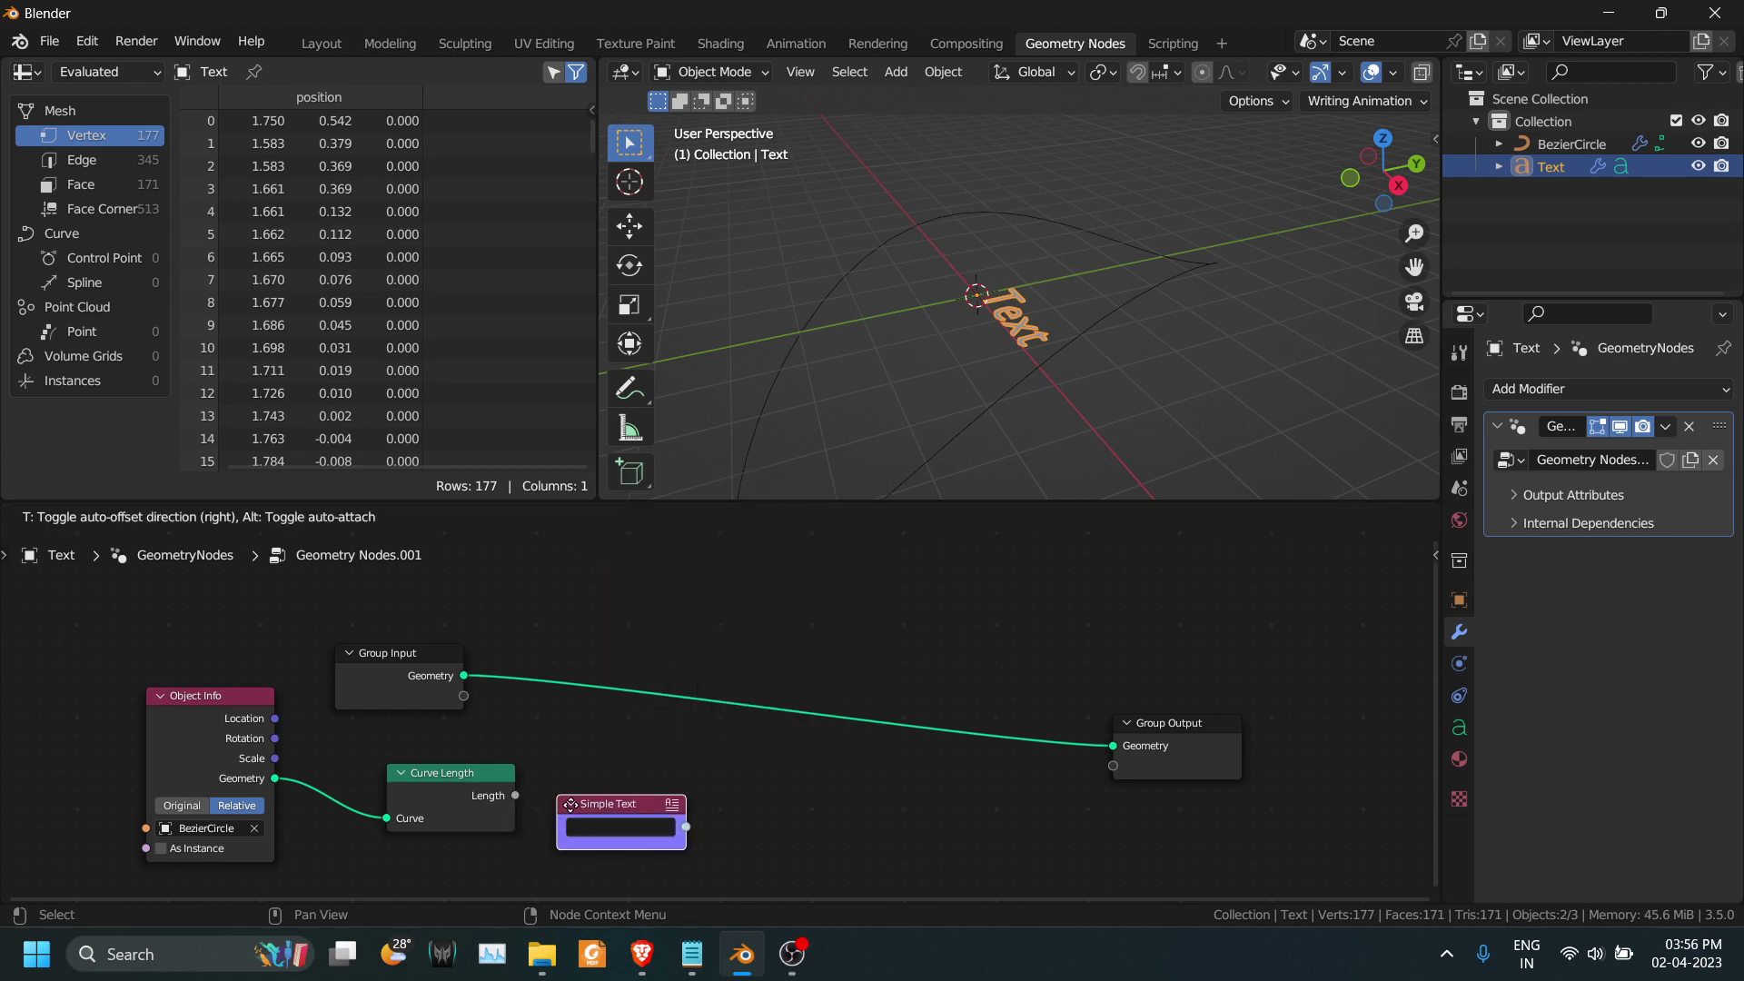
left_click(623, 786)
key("ctrl+z")
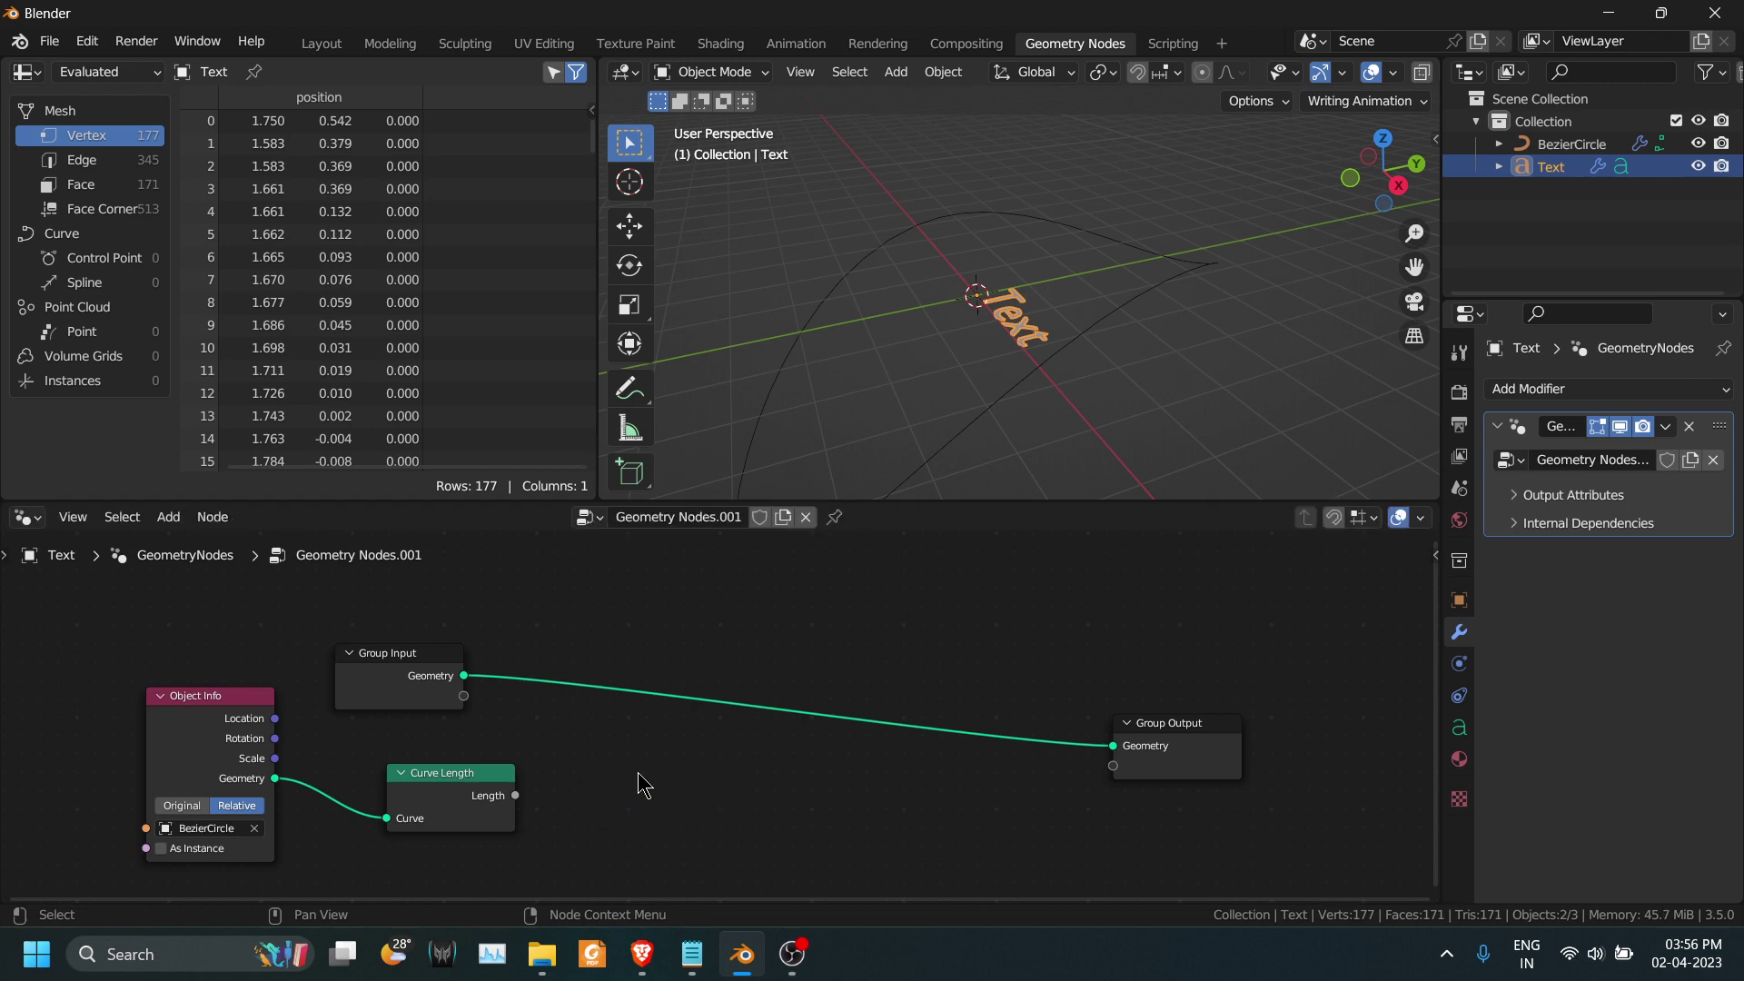
Step: Search the nodes for 'string' to list String to Curves
key("shift+a")
left_click(623, 471)
type("text")
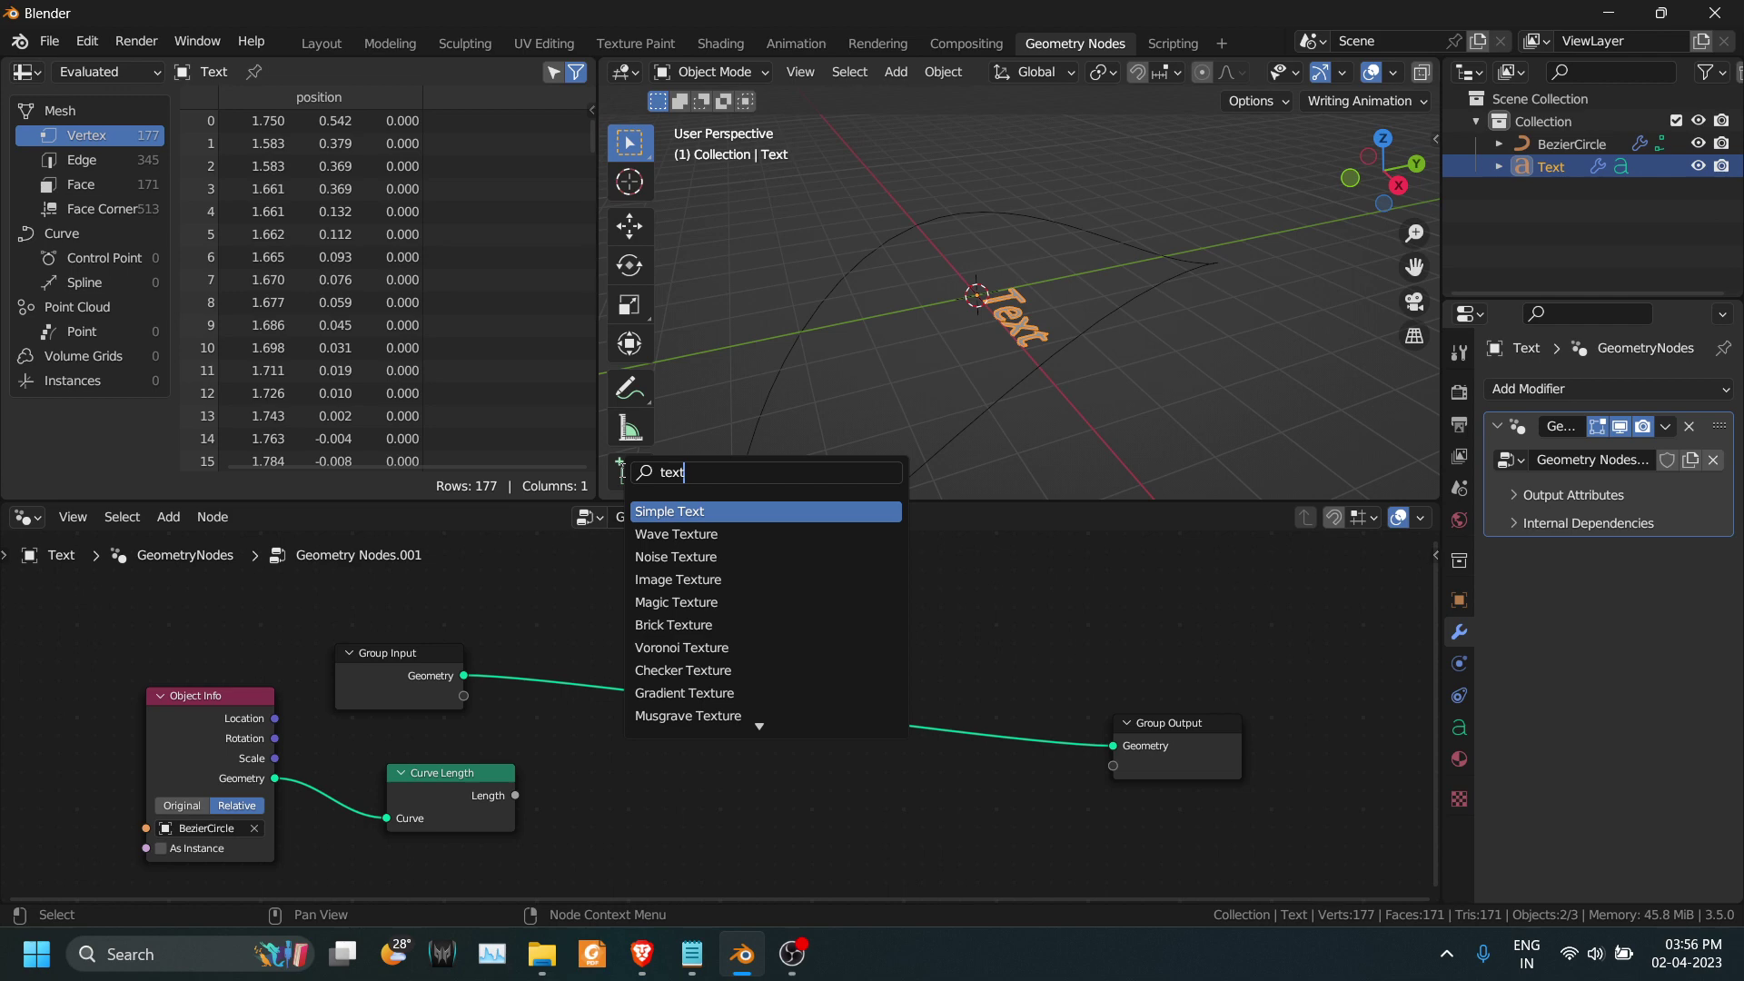
key("BackSpace")
key("BackSpace")
key("BackSpace")
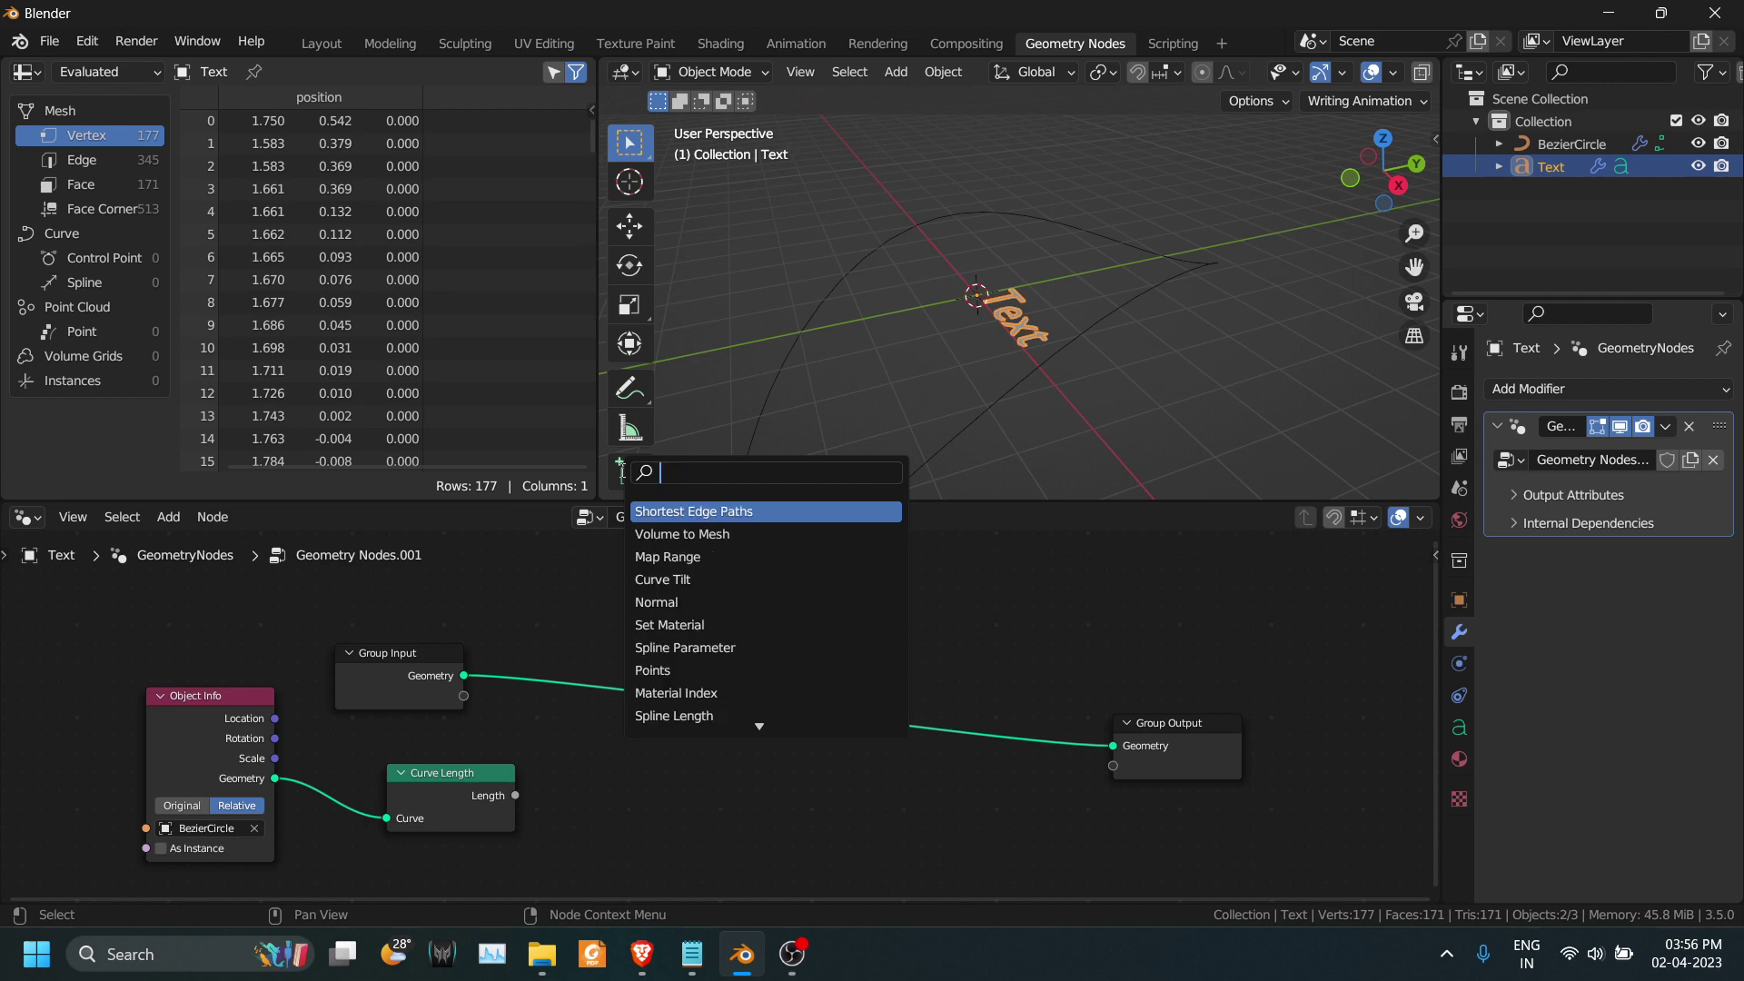
type("curve to")
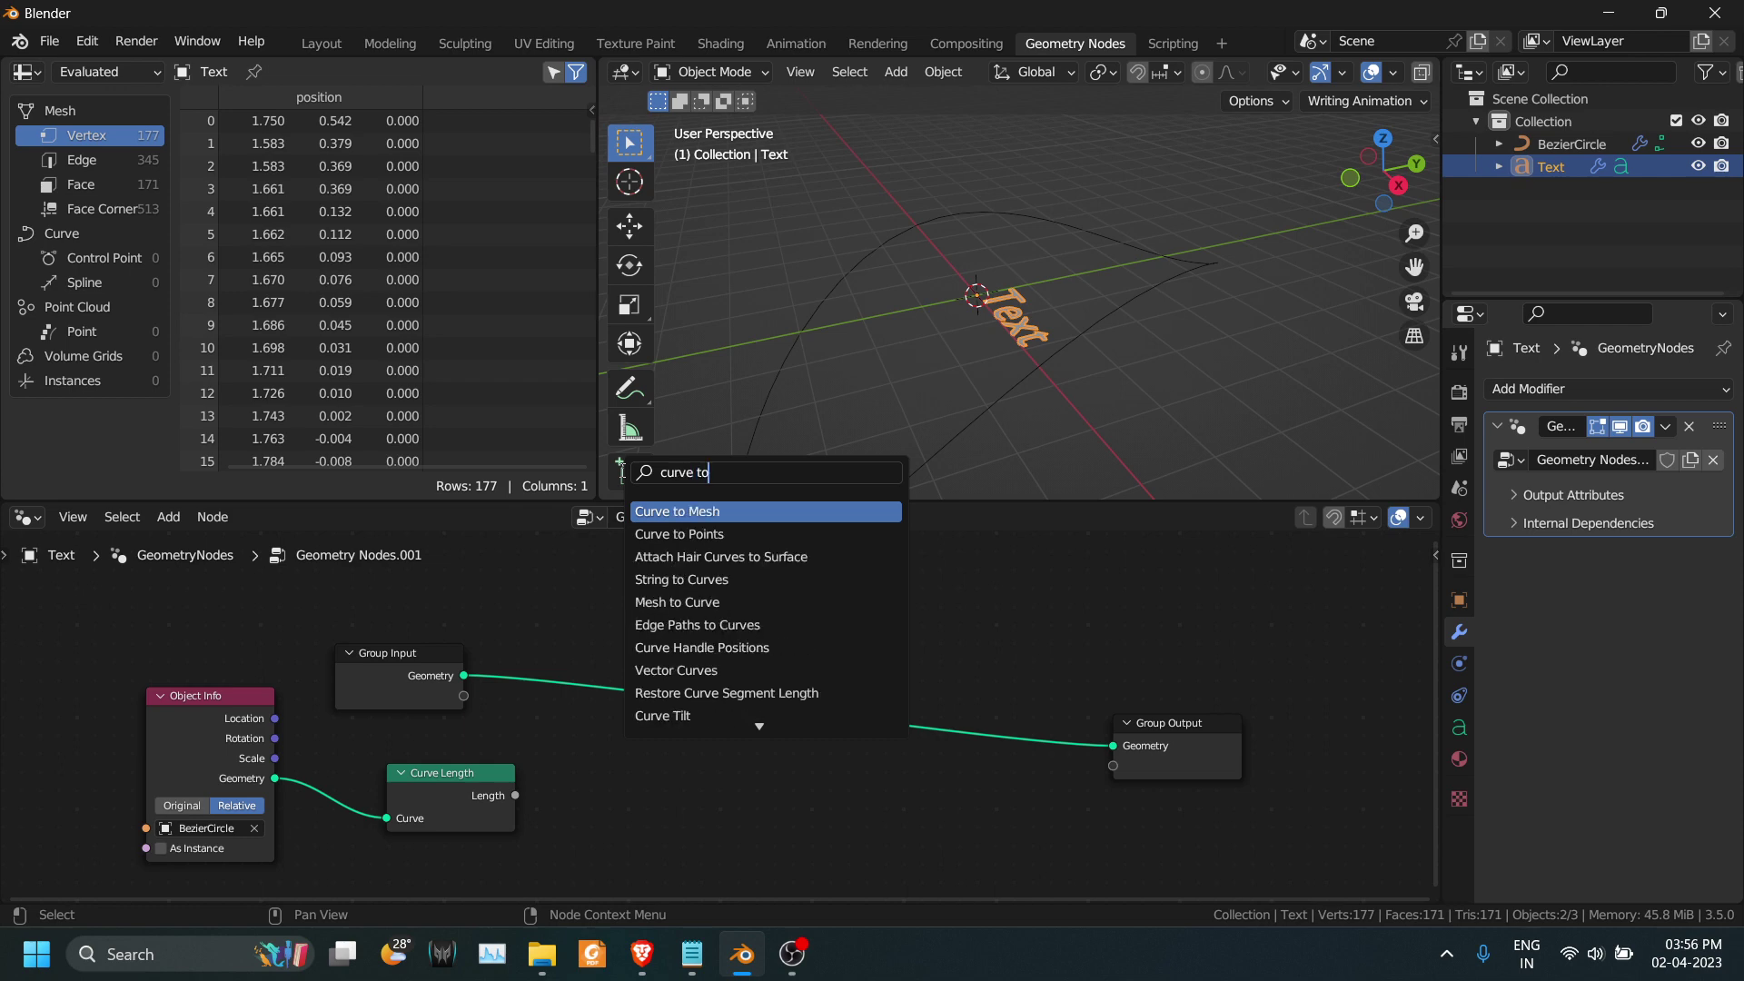
type("st")
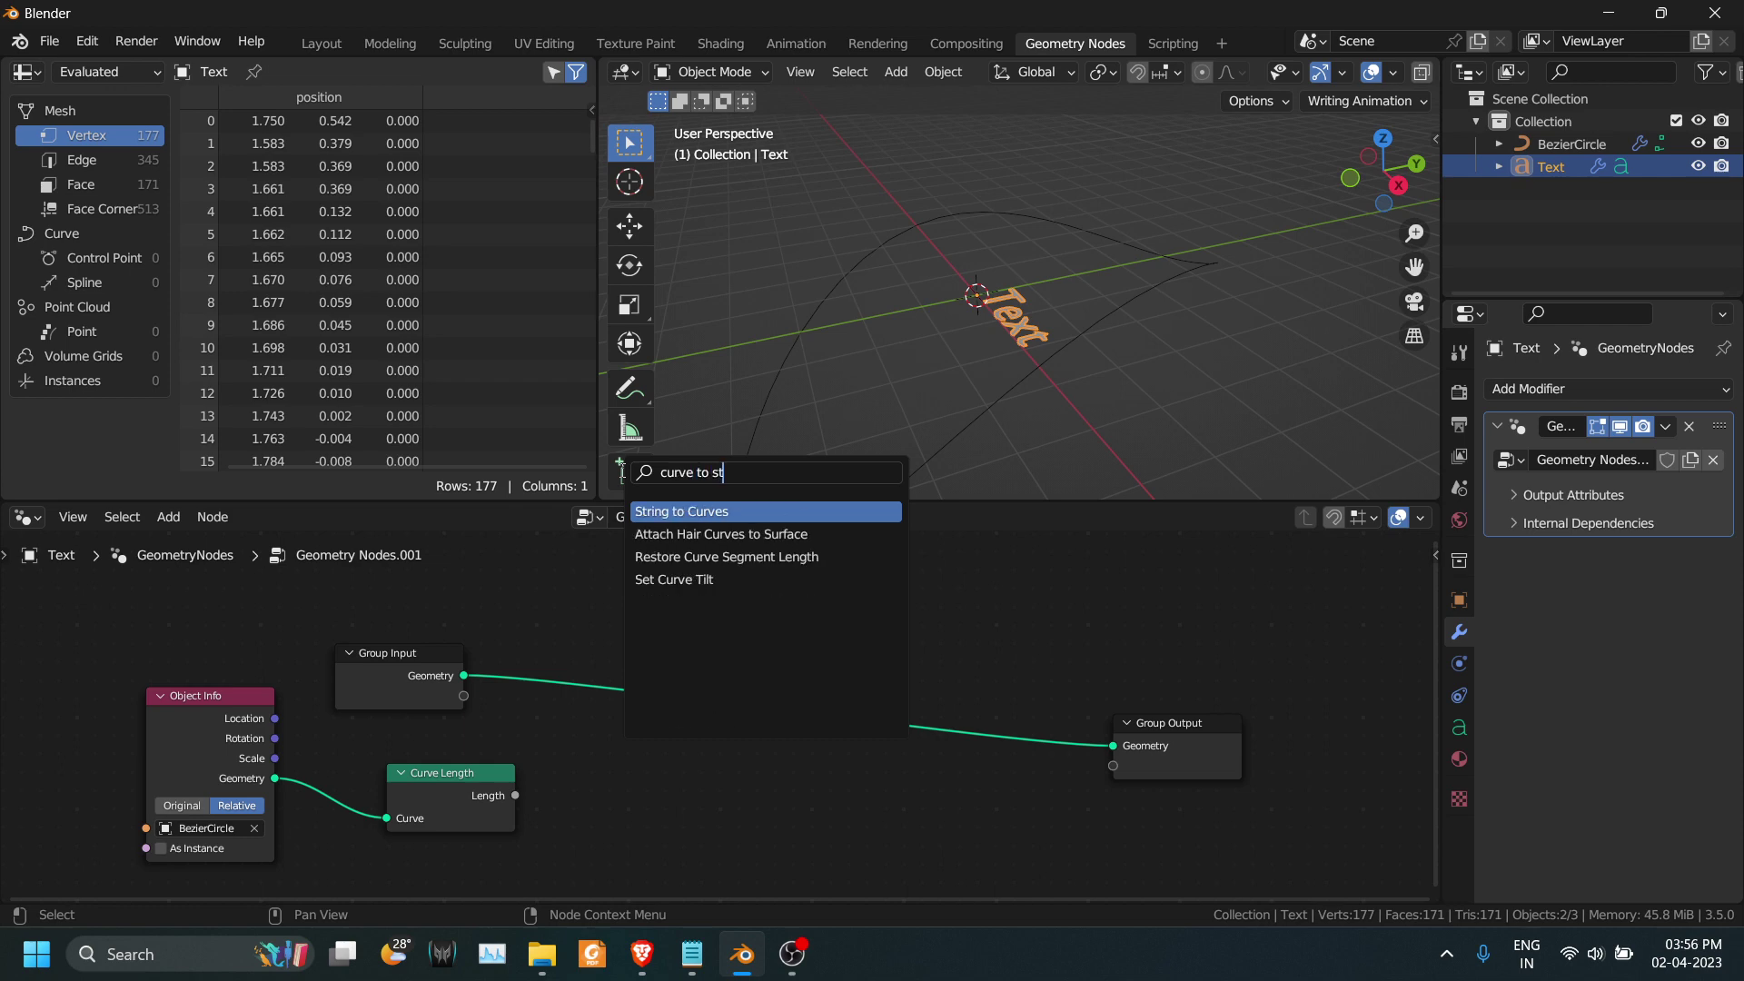
key("BackSpace")
key("BackSpace")
key("BackSpace")
key("BackSpace")
key("BackSpace")
key("BackSpace")
key("BackSpace")
key("BackSpace")
key("BackSpace")
key("BackSpace")
key("BackSpace")
type("string")
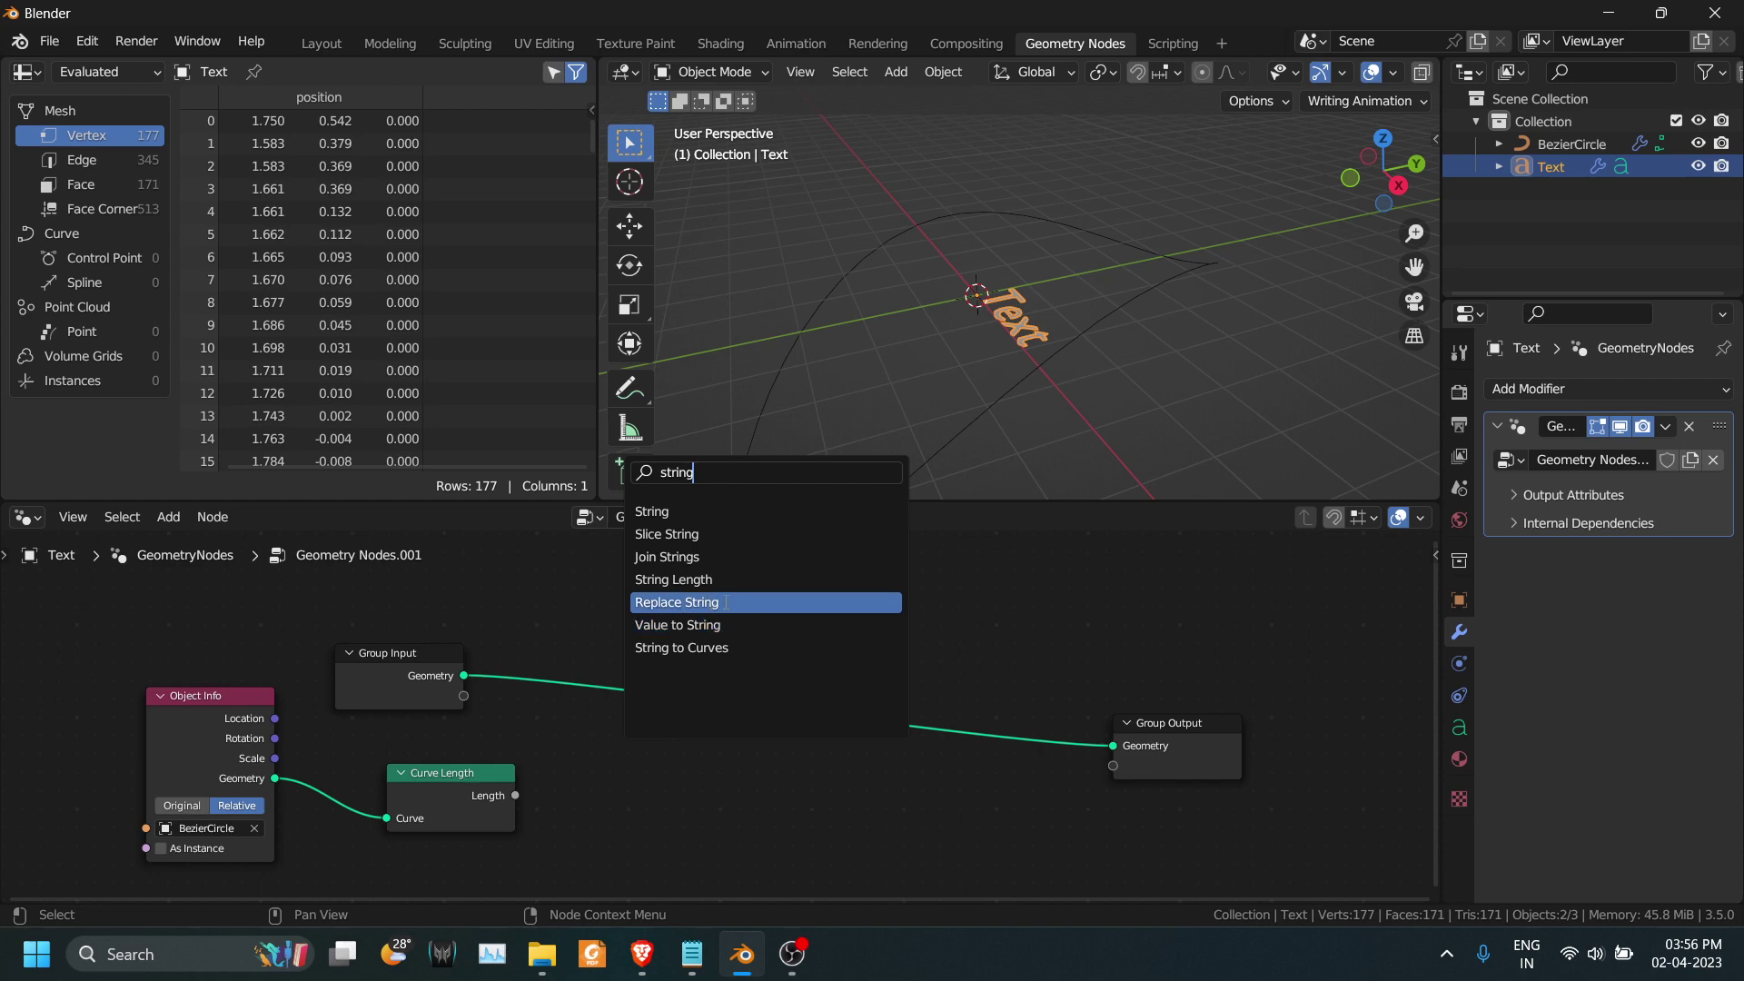
Step: Insert a String to Curves node on the link into Group Output
left_click(691, 648)
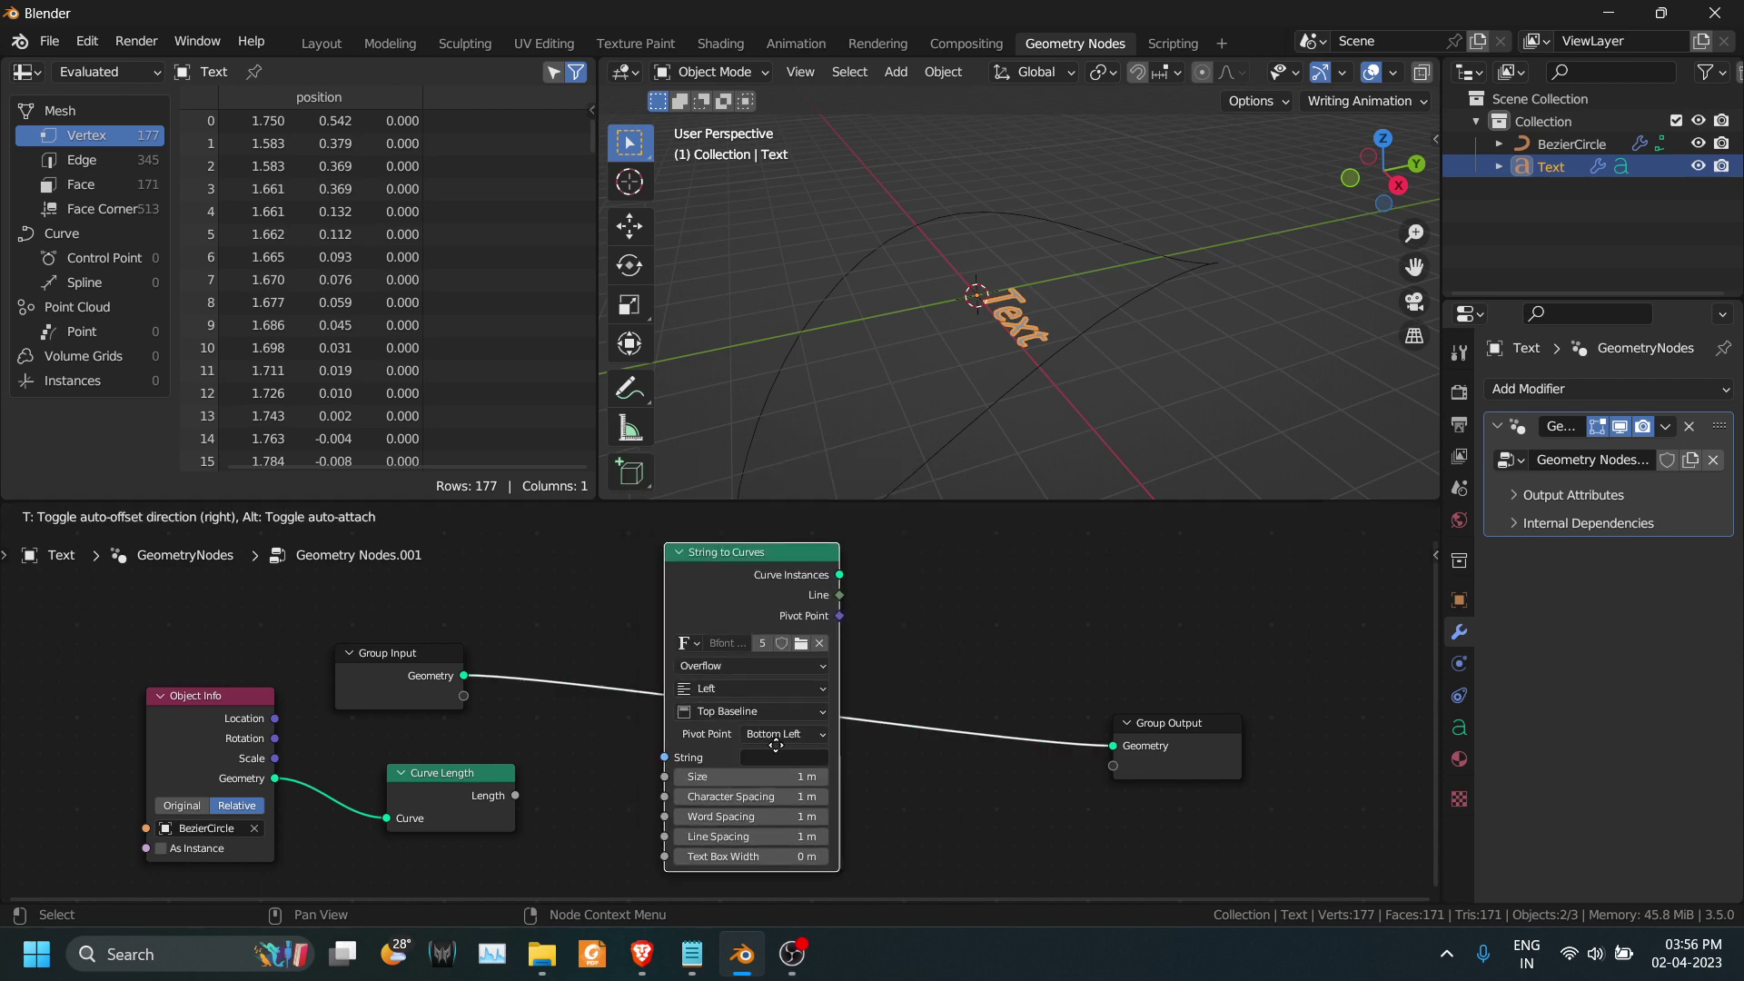
left_click(841, 773)
scroll(920, 739, "up", 1)
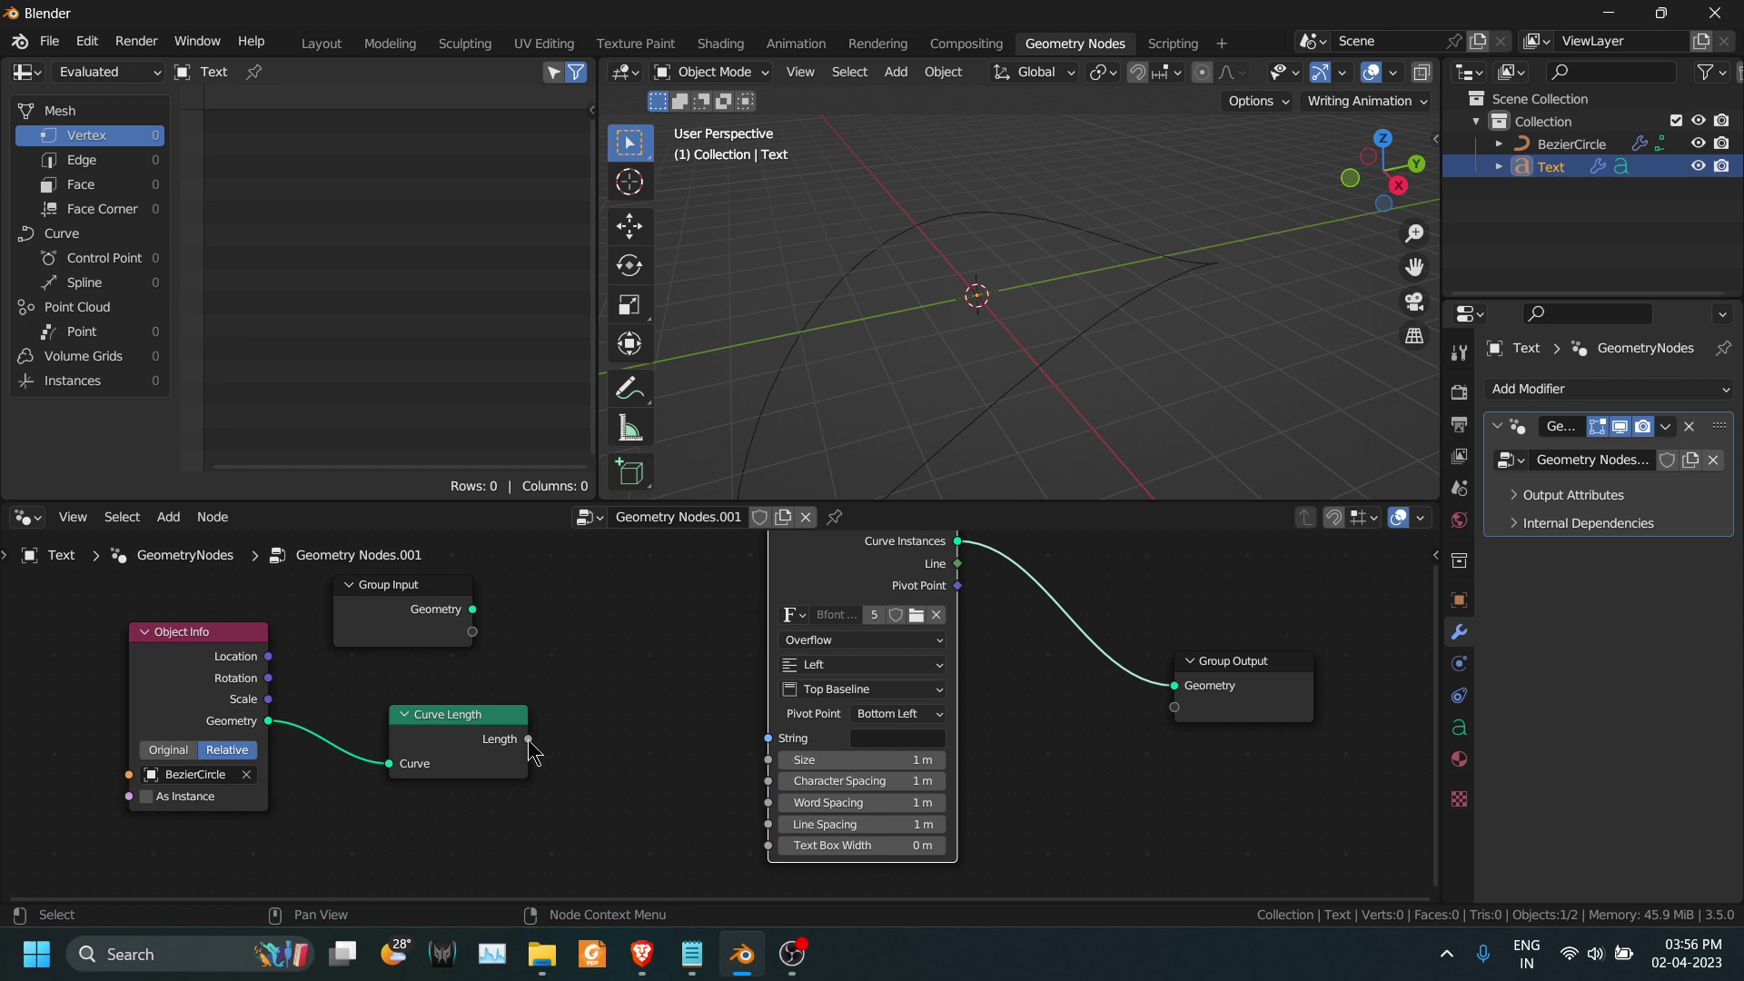
Step: Search the nodes for 'curve to s'
key("shift+a")
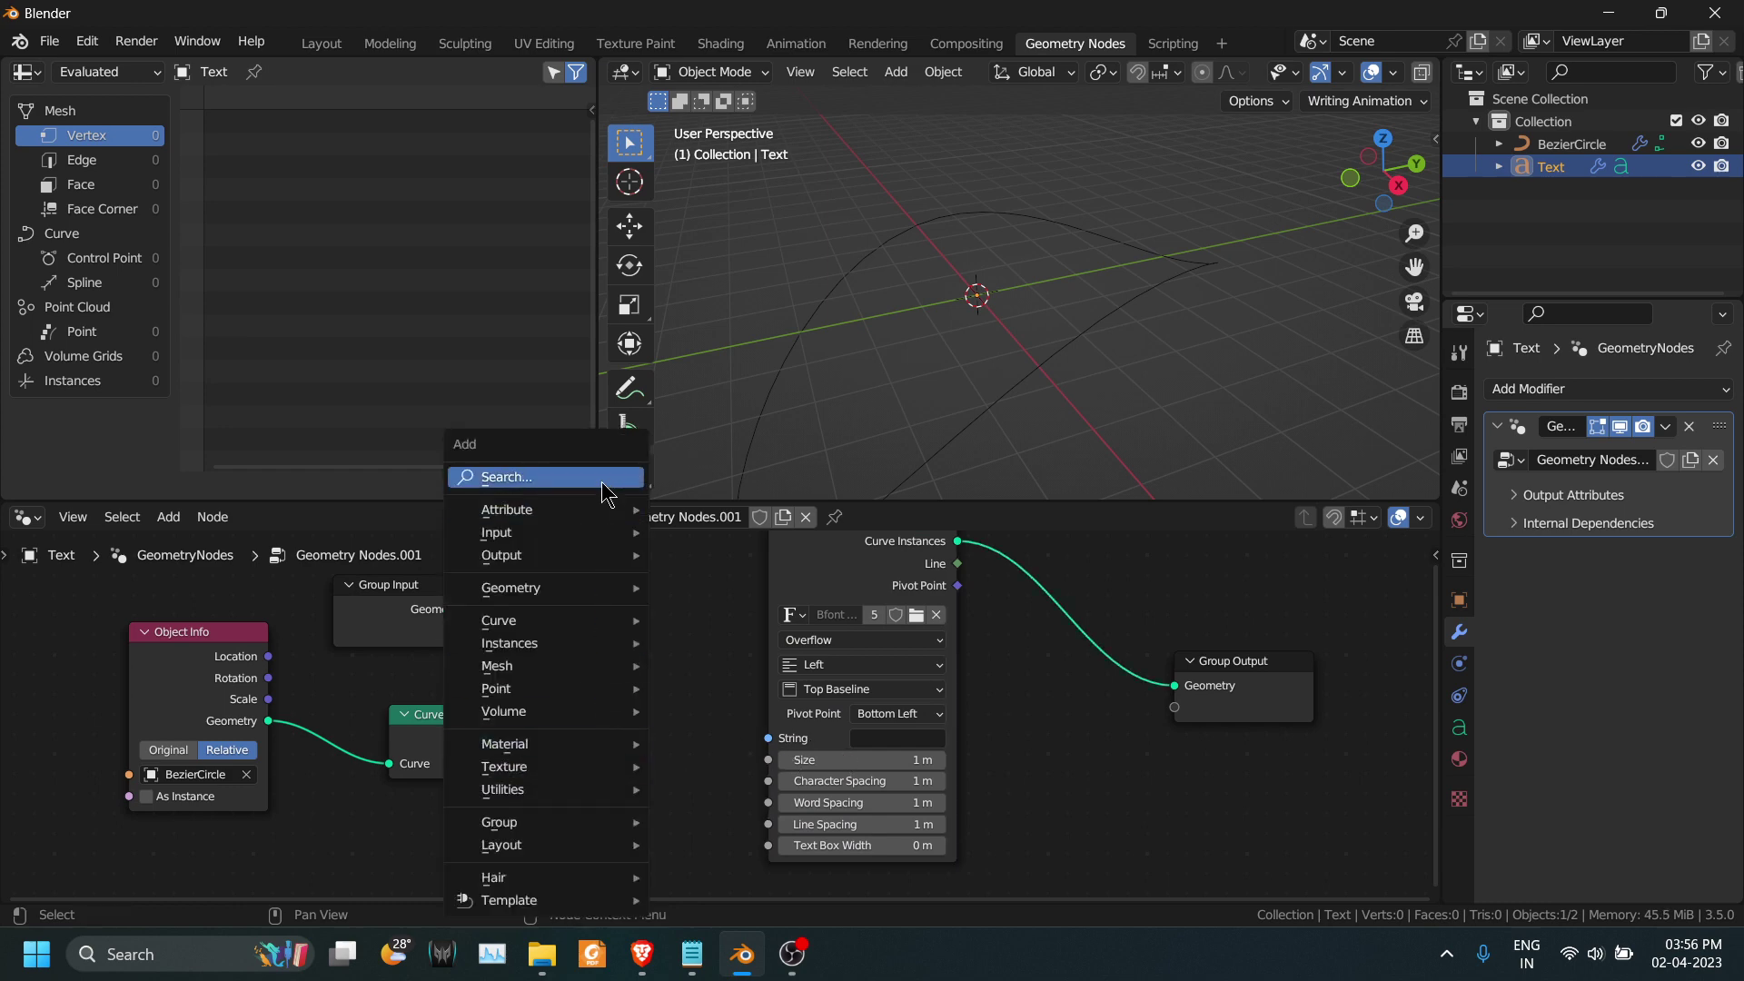
left_click(603, 478)
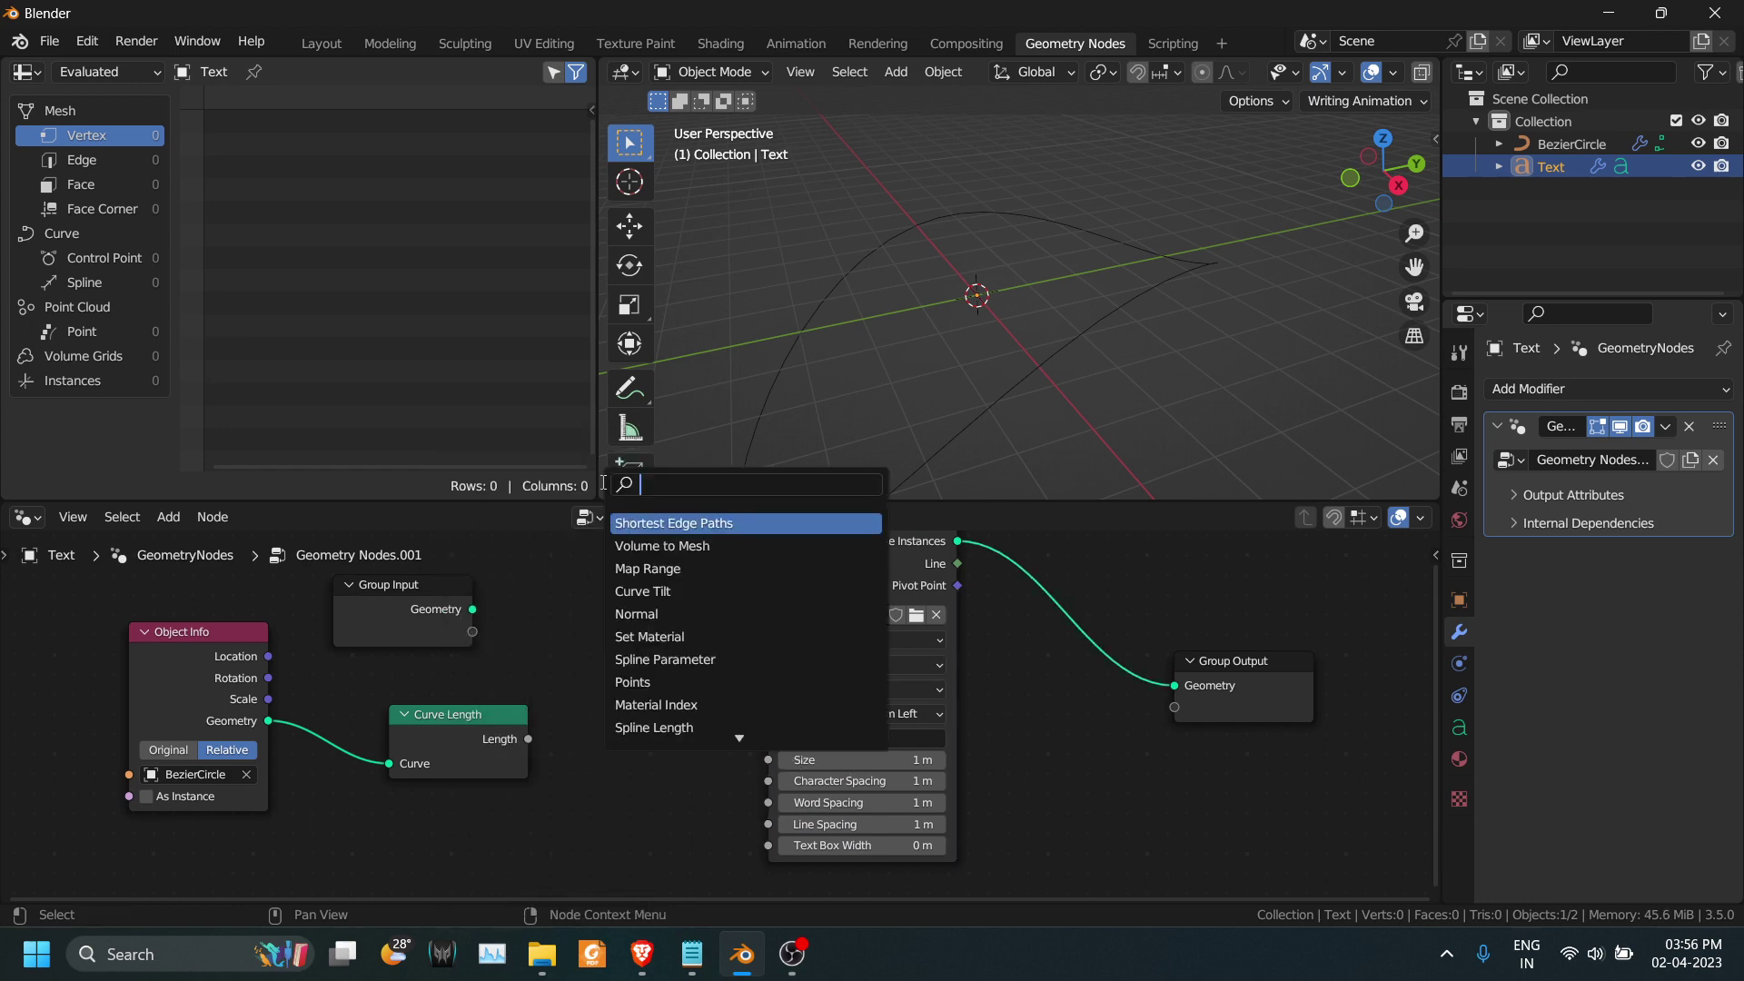
type("curve to")
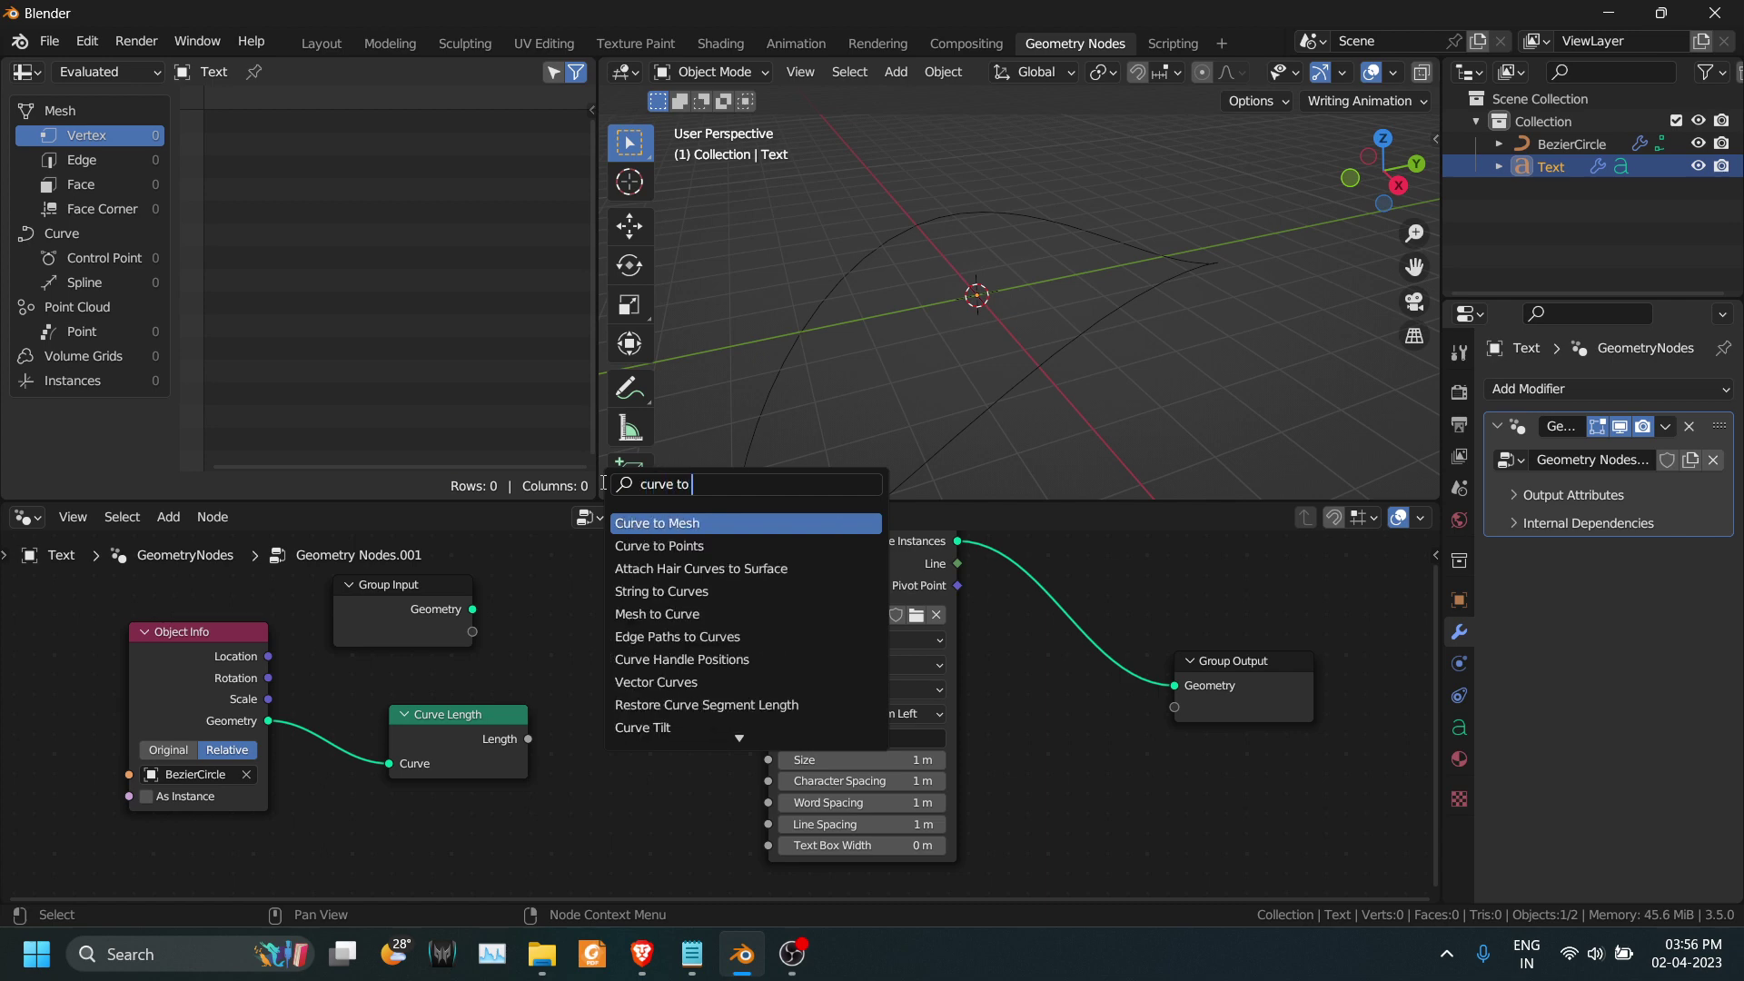
type(" s")
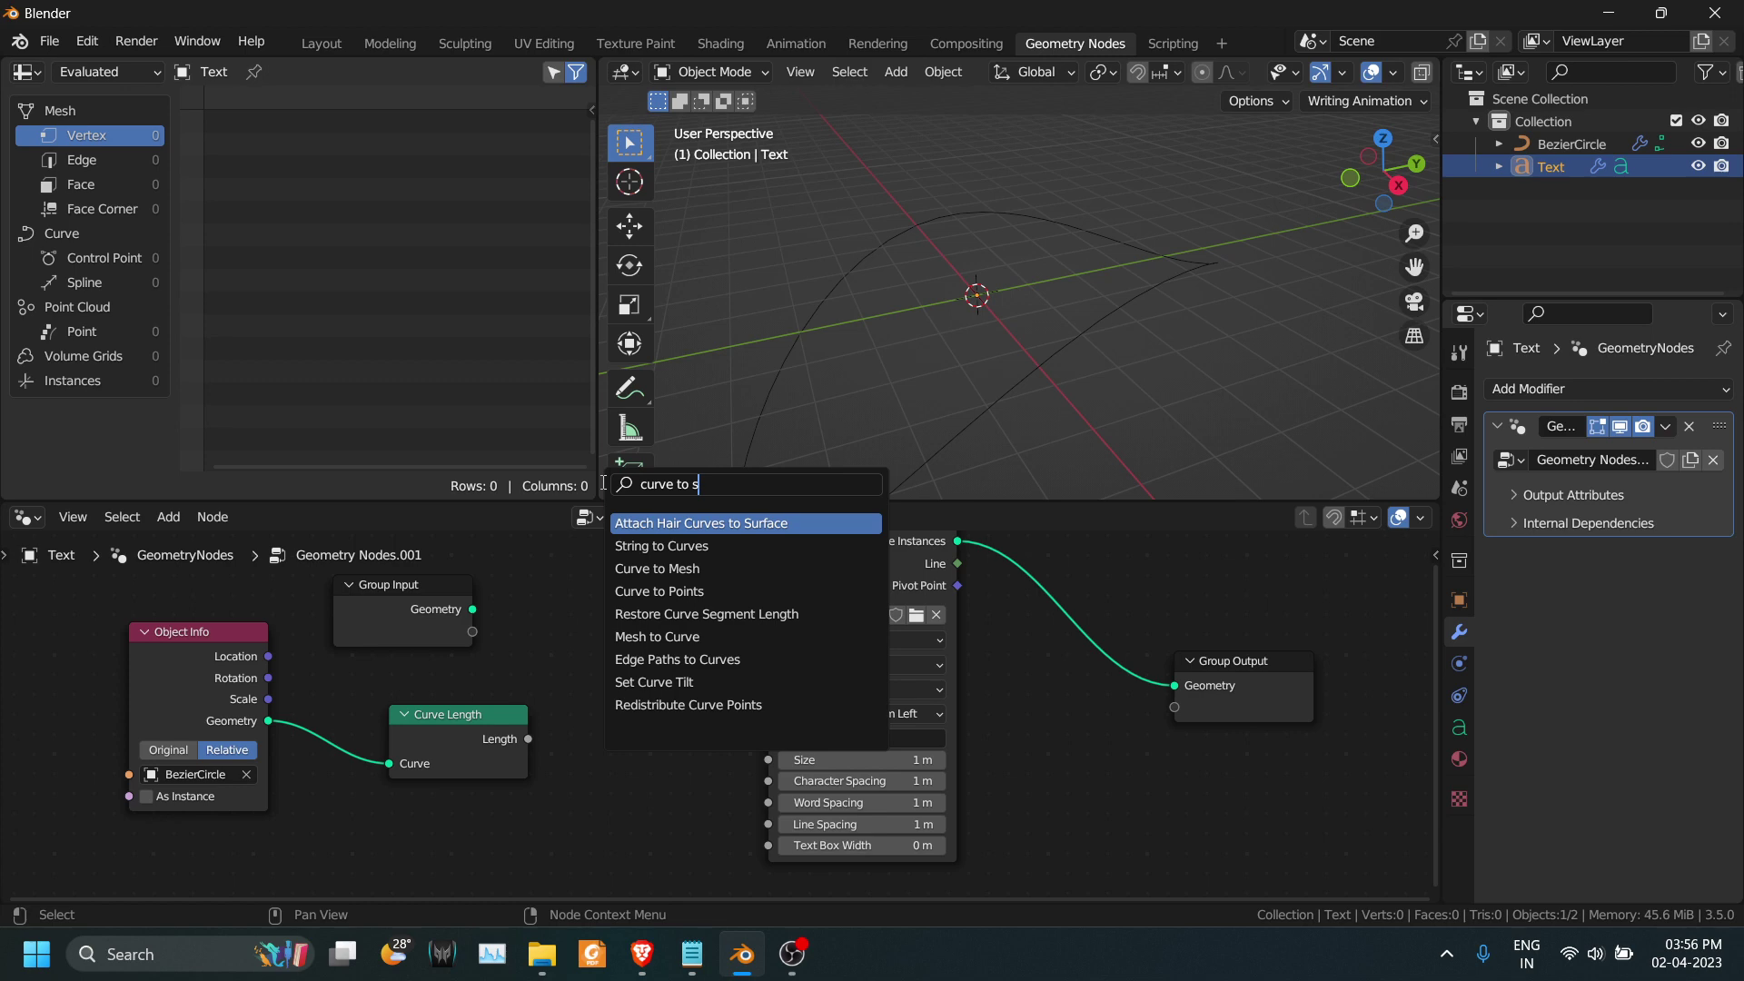
Step: Cancel the search, then try linking Length directly into String and remove that invalid link
key("BackSpace")
key("Escape")
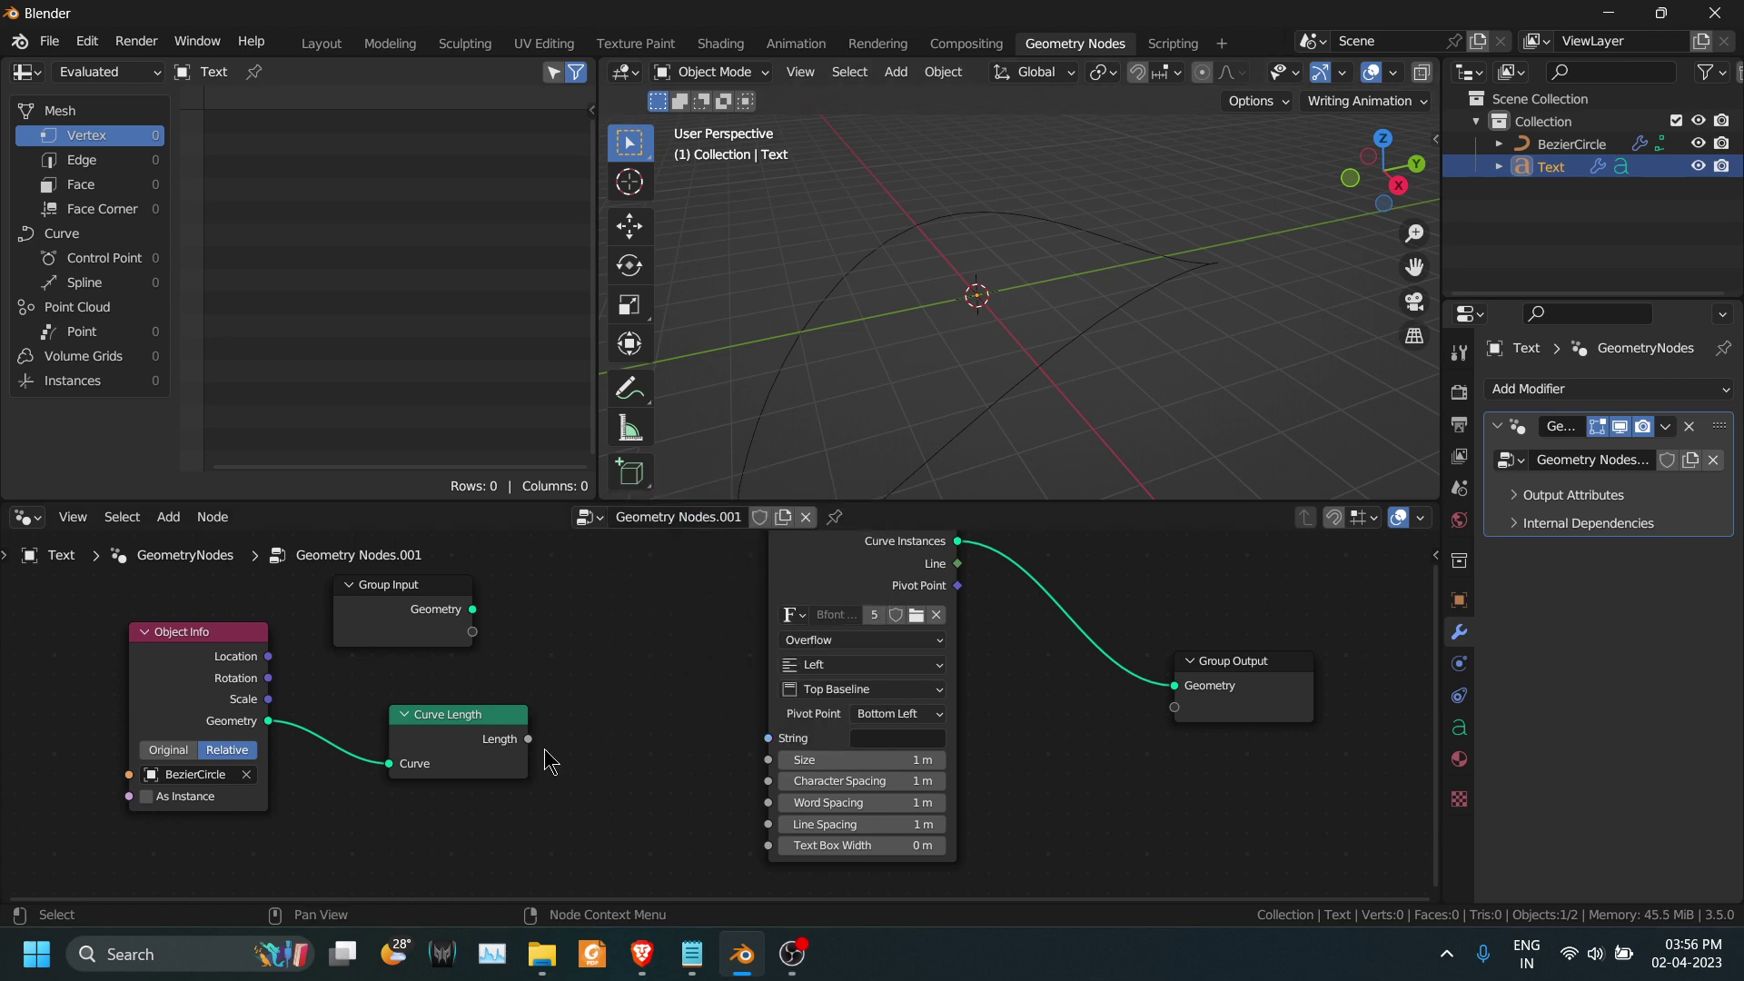
left_click_drag(530, 740, 768, 737)
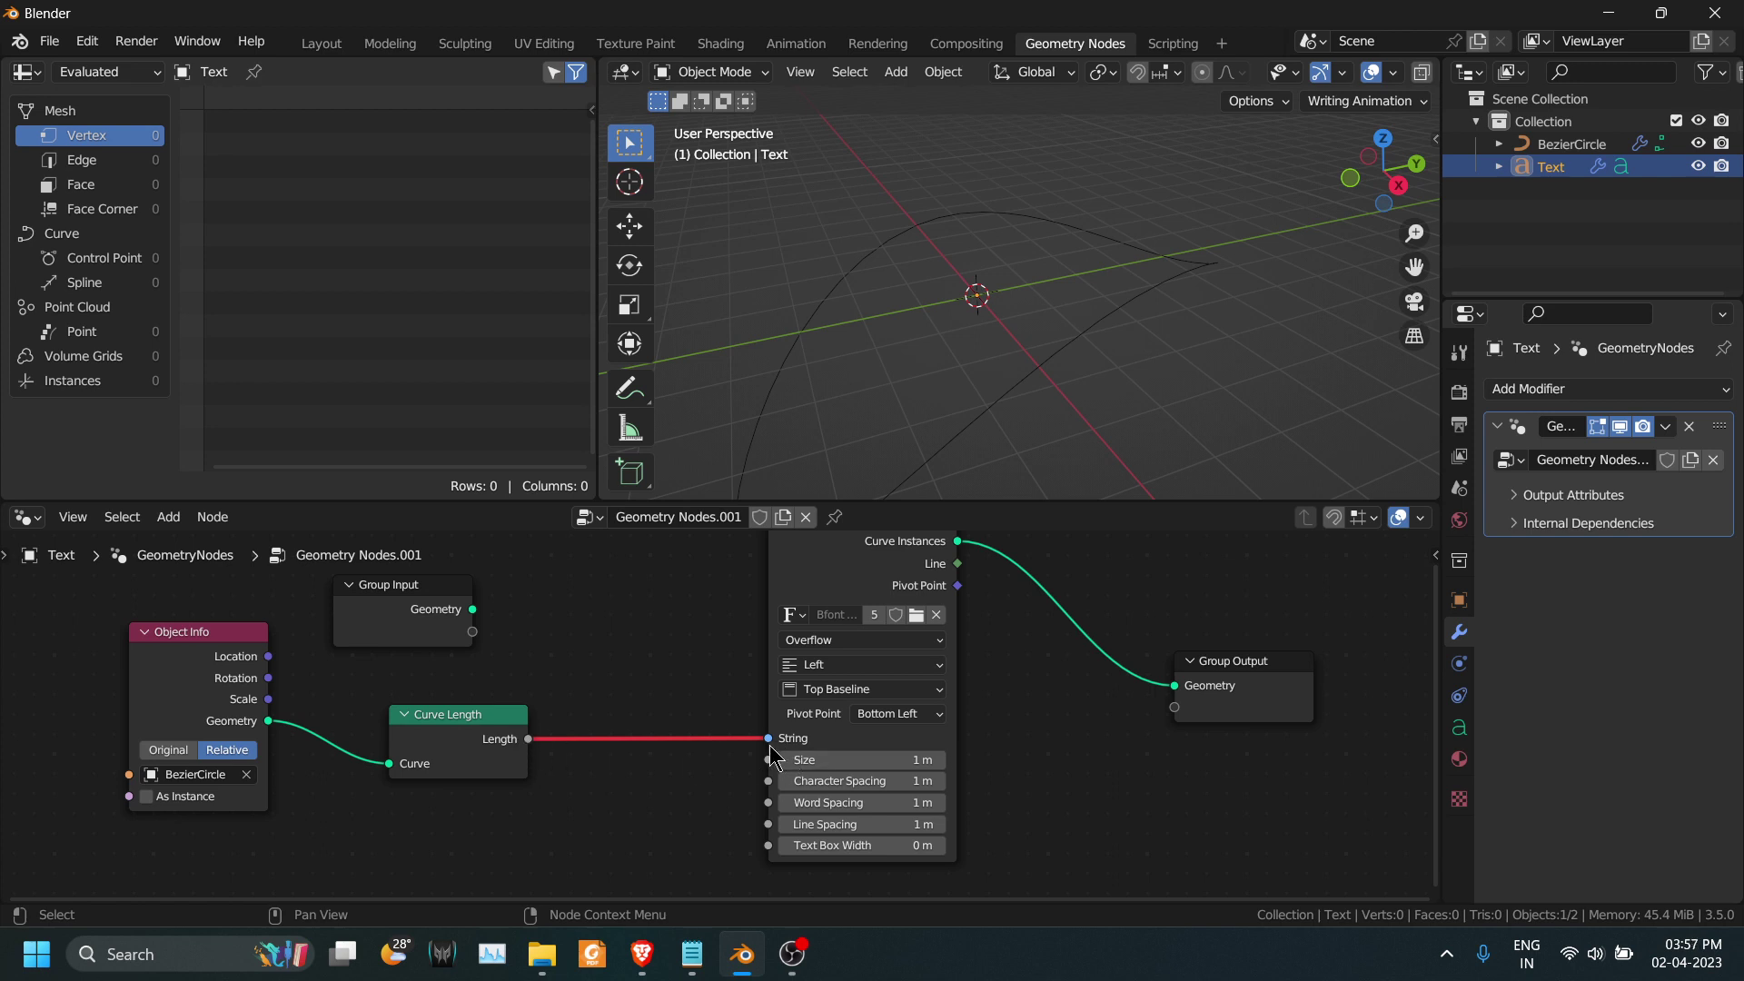
left_click_drag(769, 744, 734, 743)
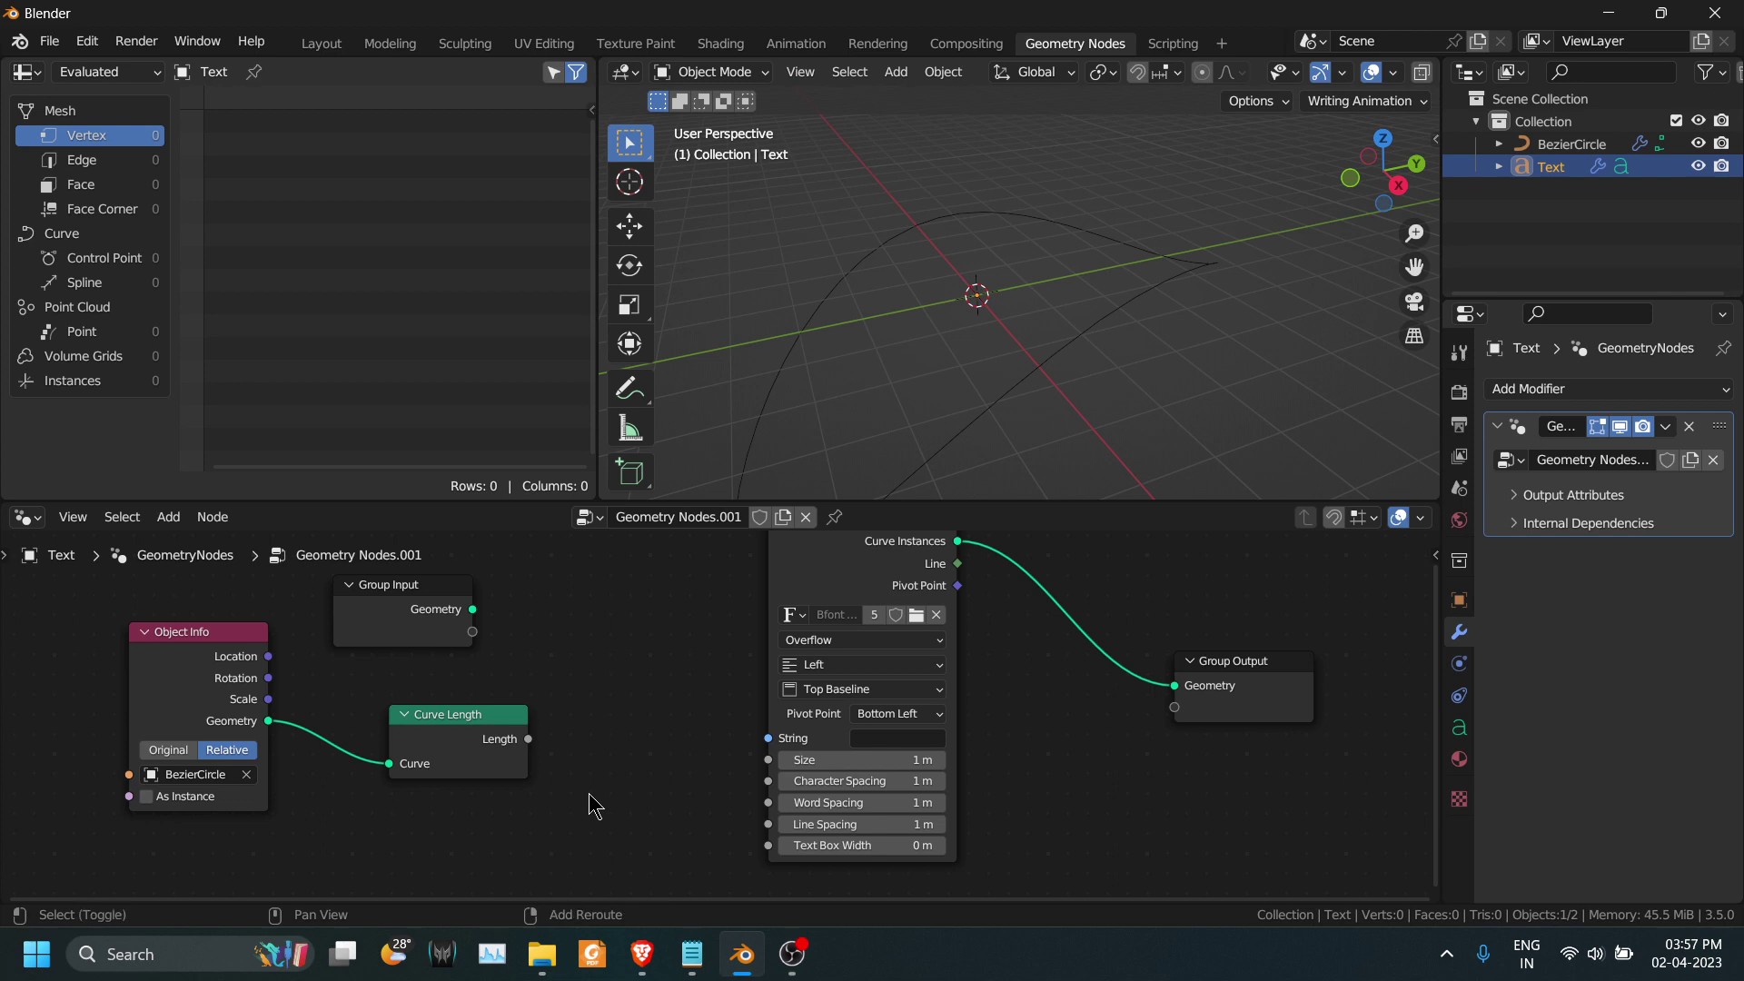
Step: Add a Value to String node between Curve Length and String to Curves
key("shift+a")
left_click(536, 474)
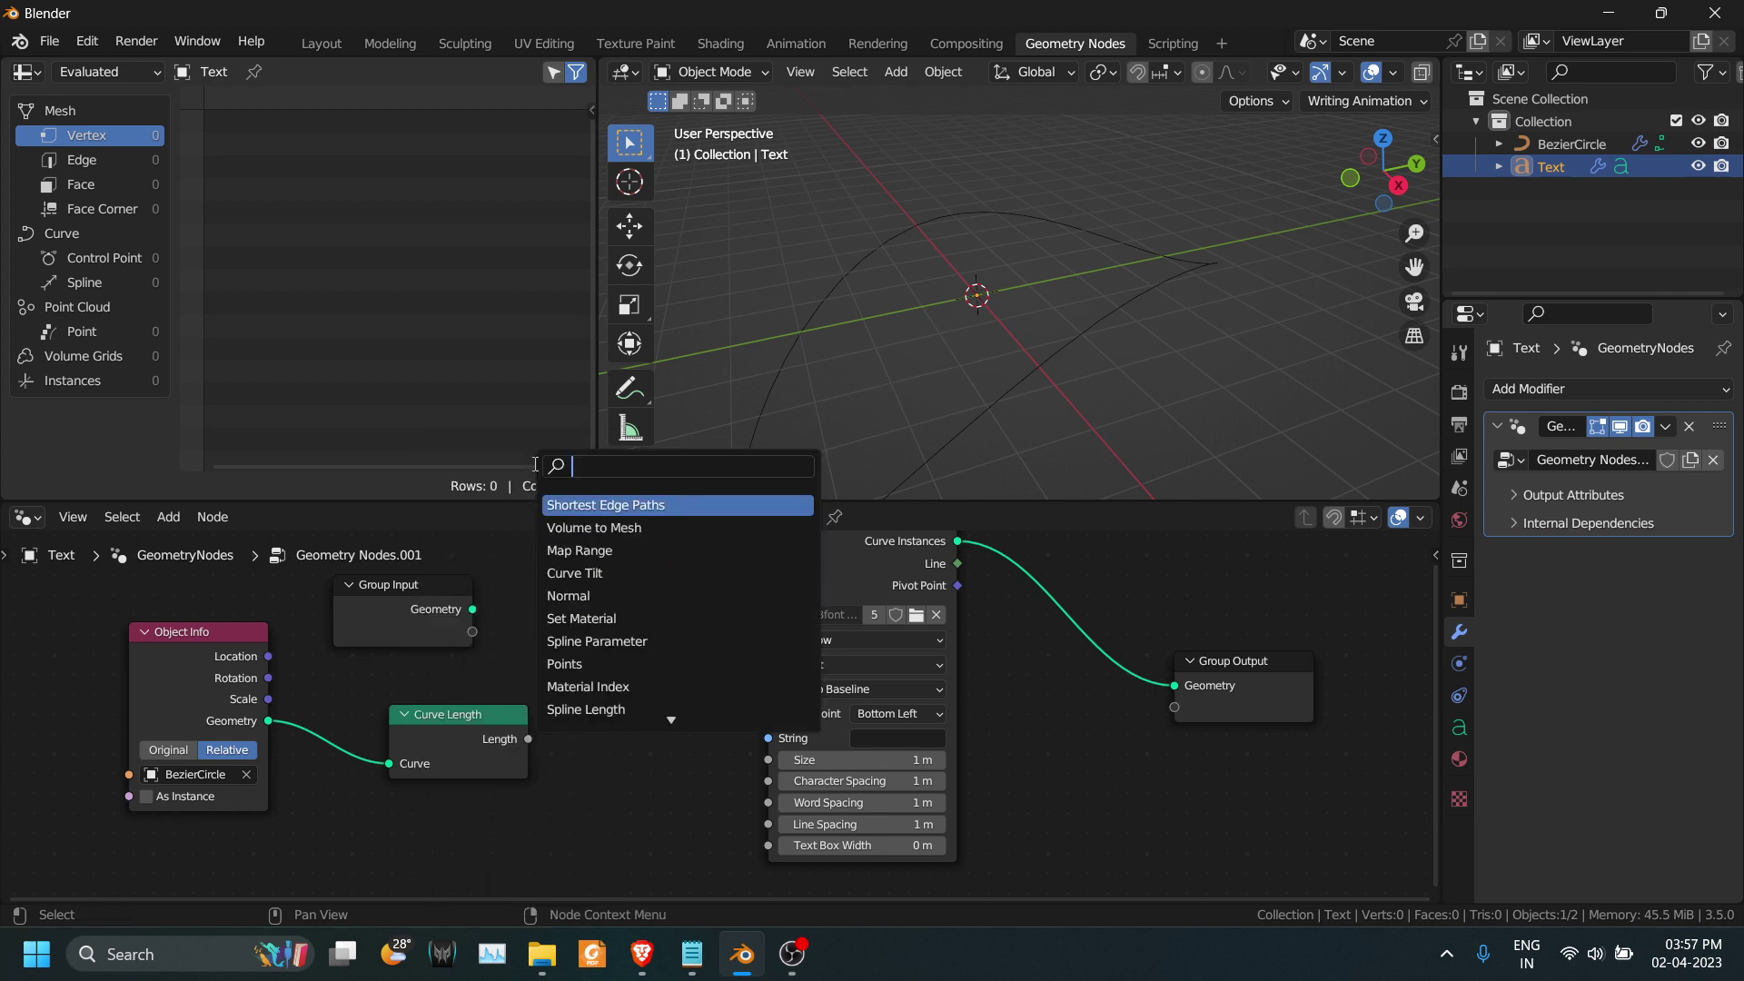
type("value")
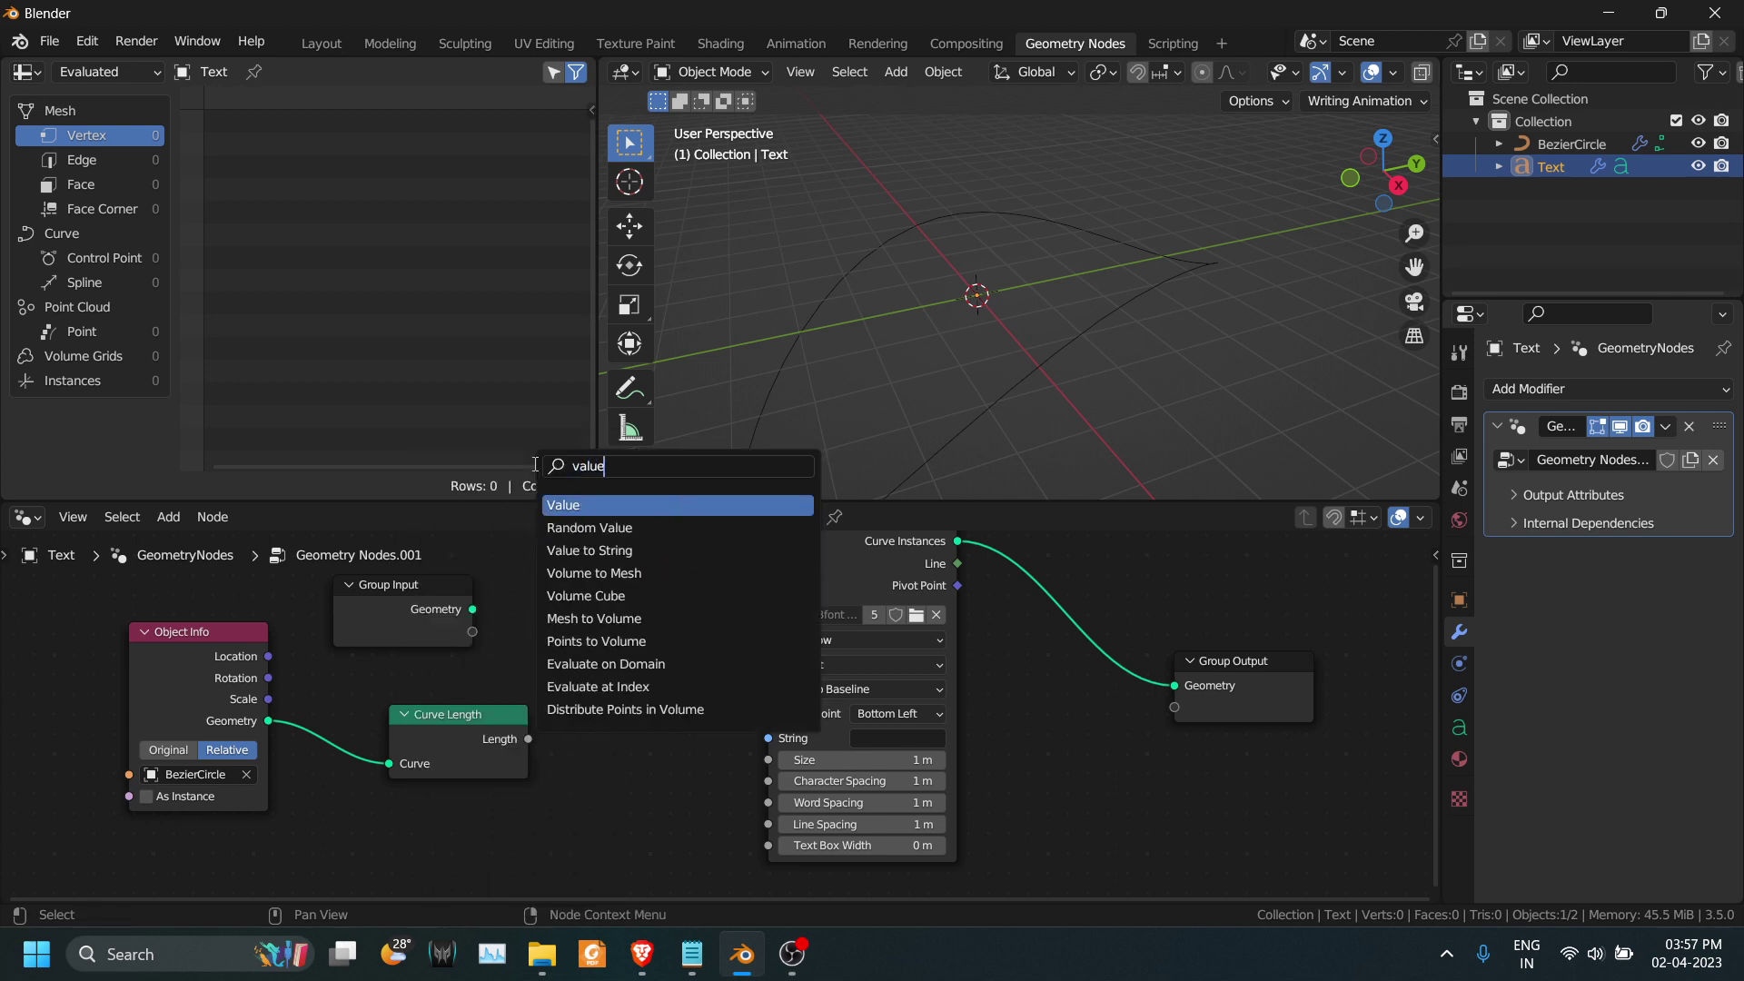
type(" to")
key("Return")
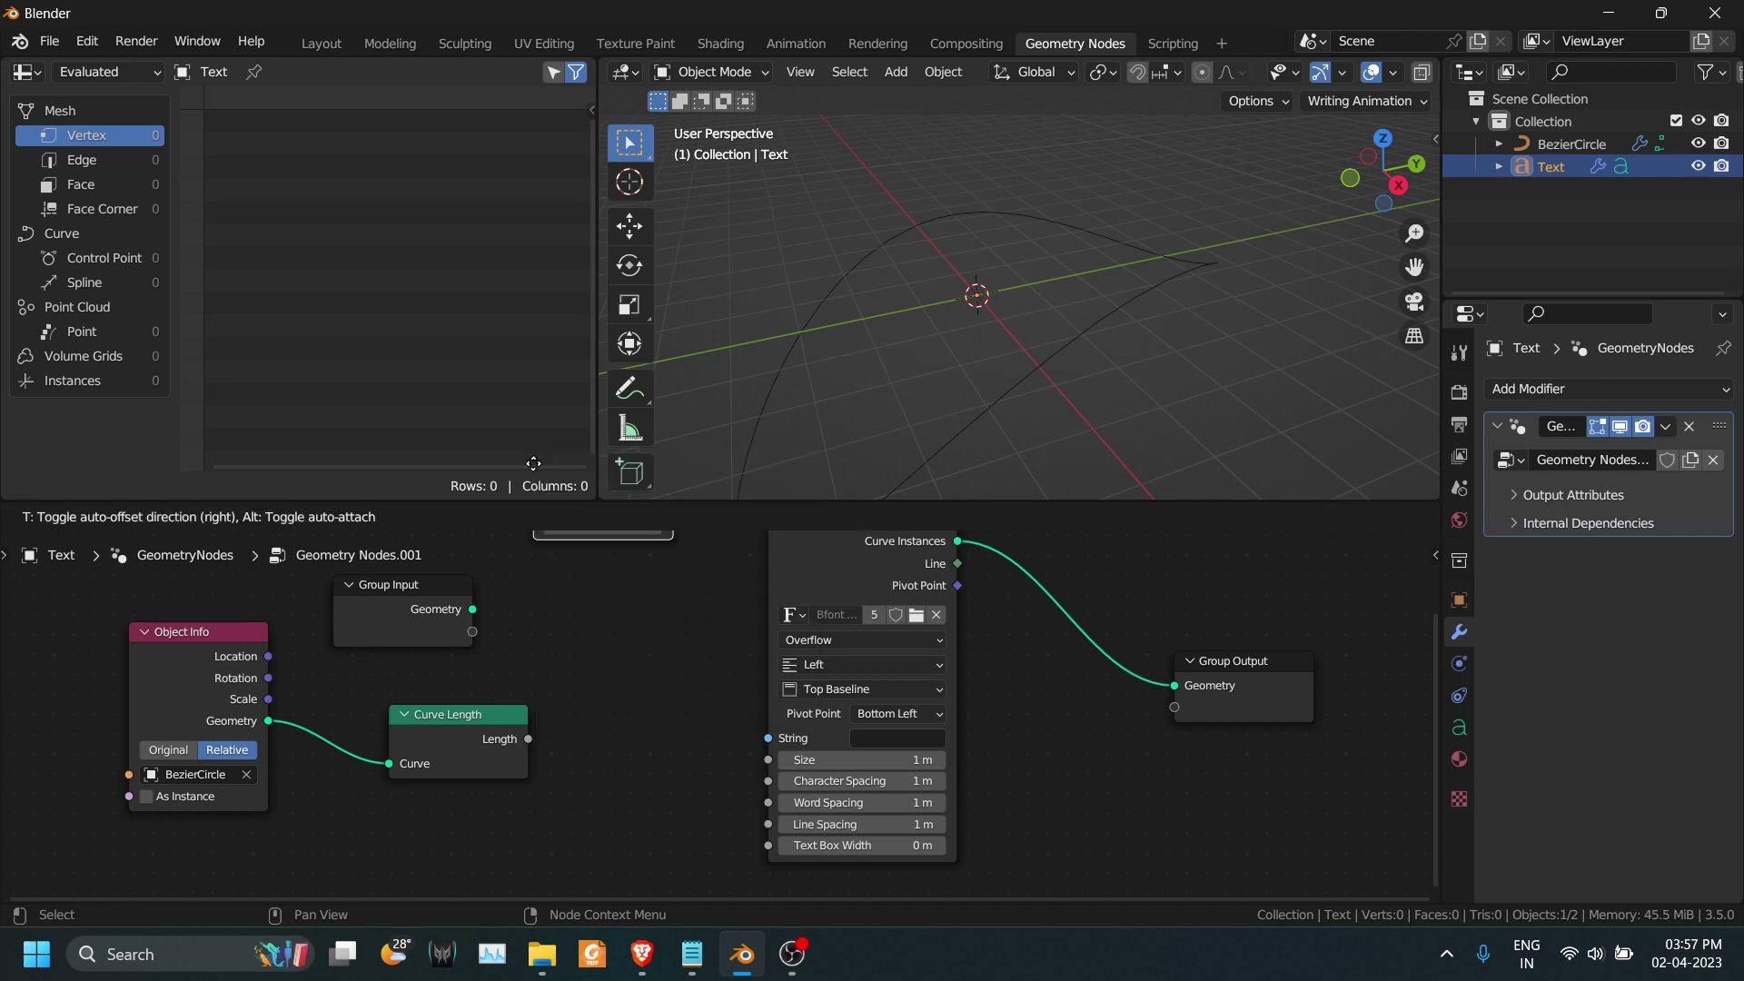
left_click(565, 690)
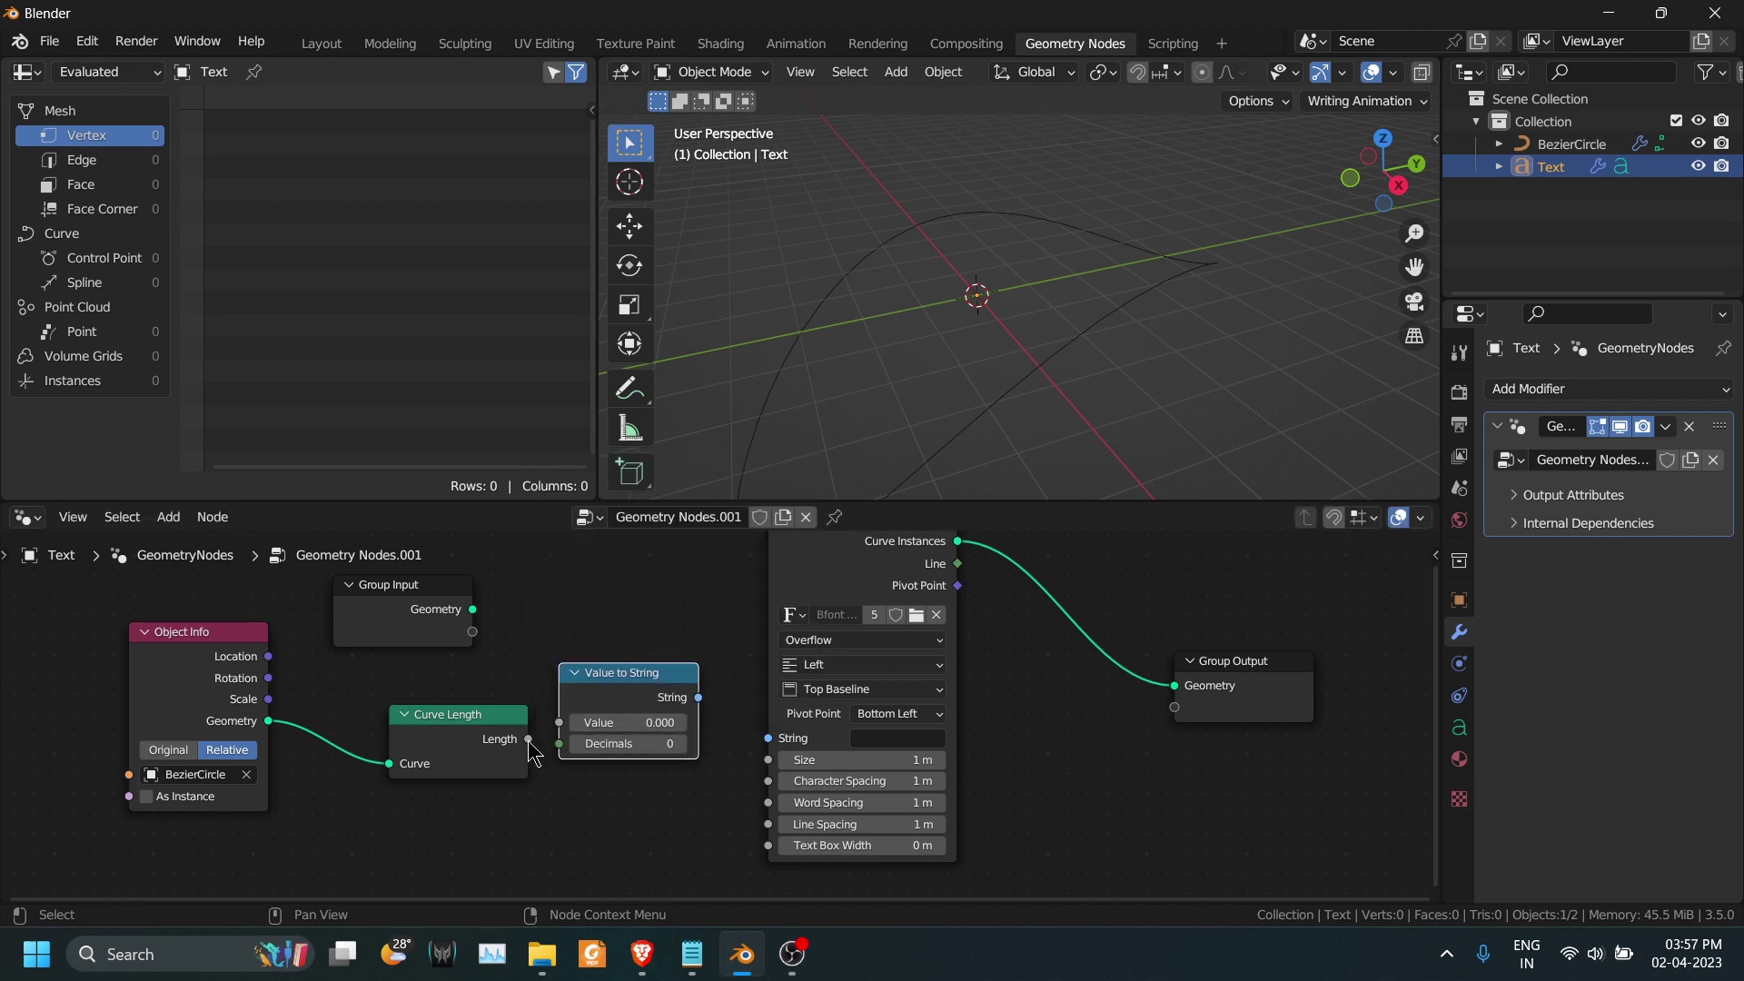
left_click_drag(528, 738, 559, 722)
left_click_drag(698, 697, 768, 738)
middle_click_drag(1043, 312, 1024, 316)
Step: Set Value to String Decimals to 5, showing 28.92822, and select the BezierCircle
key("KP_7")
scroll(1044, 346, "down", 3)
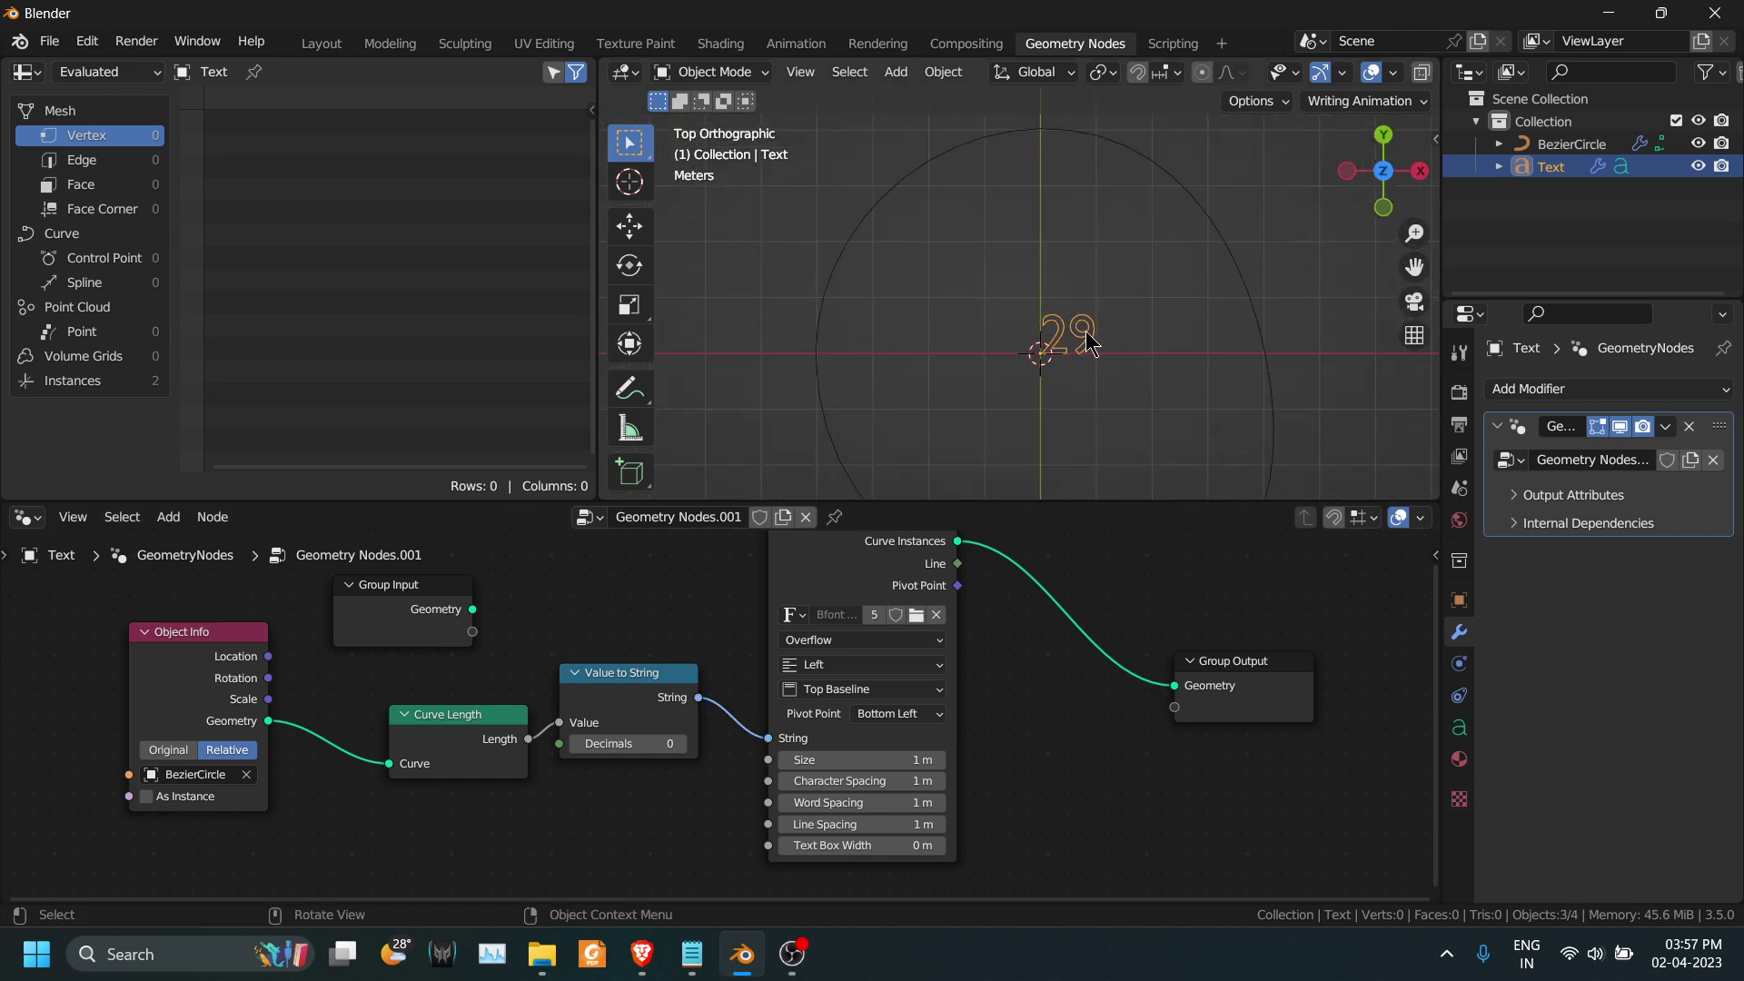
left_click(681, 743)
left_click(681, 743)
left_click(681, 744)
left_click(681, 744)
left_click(681, 744)
middle_click_drag(999, 318, 1221, 327)
left_click(1232, 397)
middle_click_drag(1233, 397, 1163, 405)
Step: Drag one BezierCircle control point outward so the length reads 37.81996, then reselect the Text object
key("Tab")
left_click(1136, 321)
key("g")
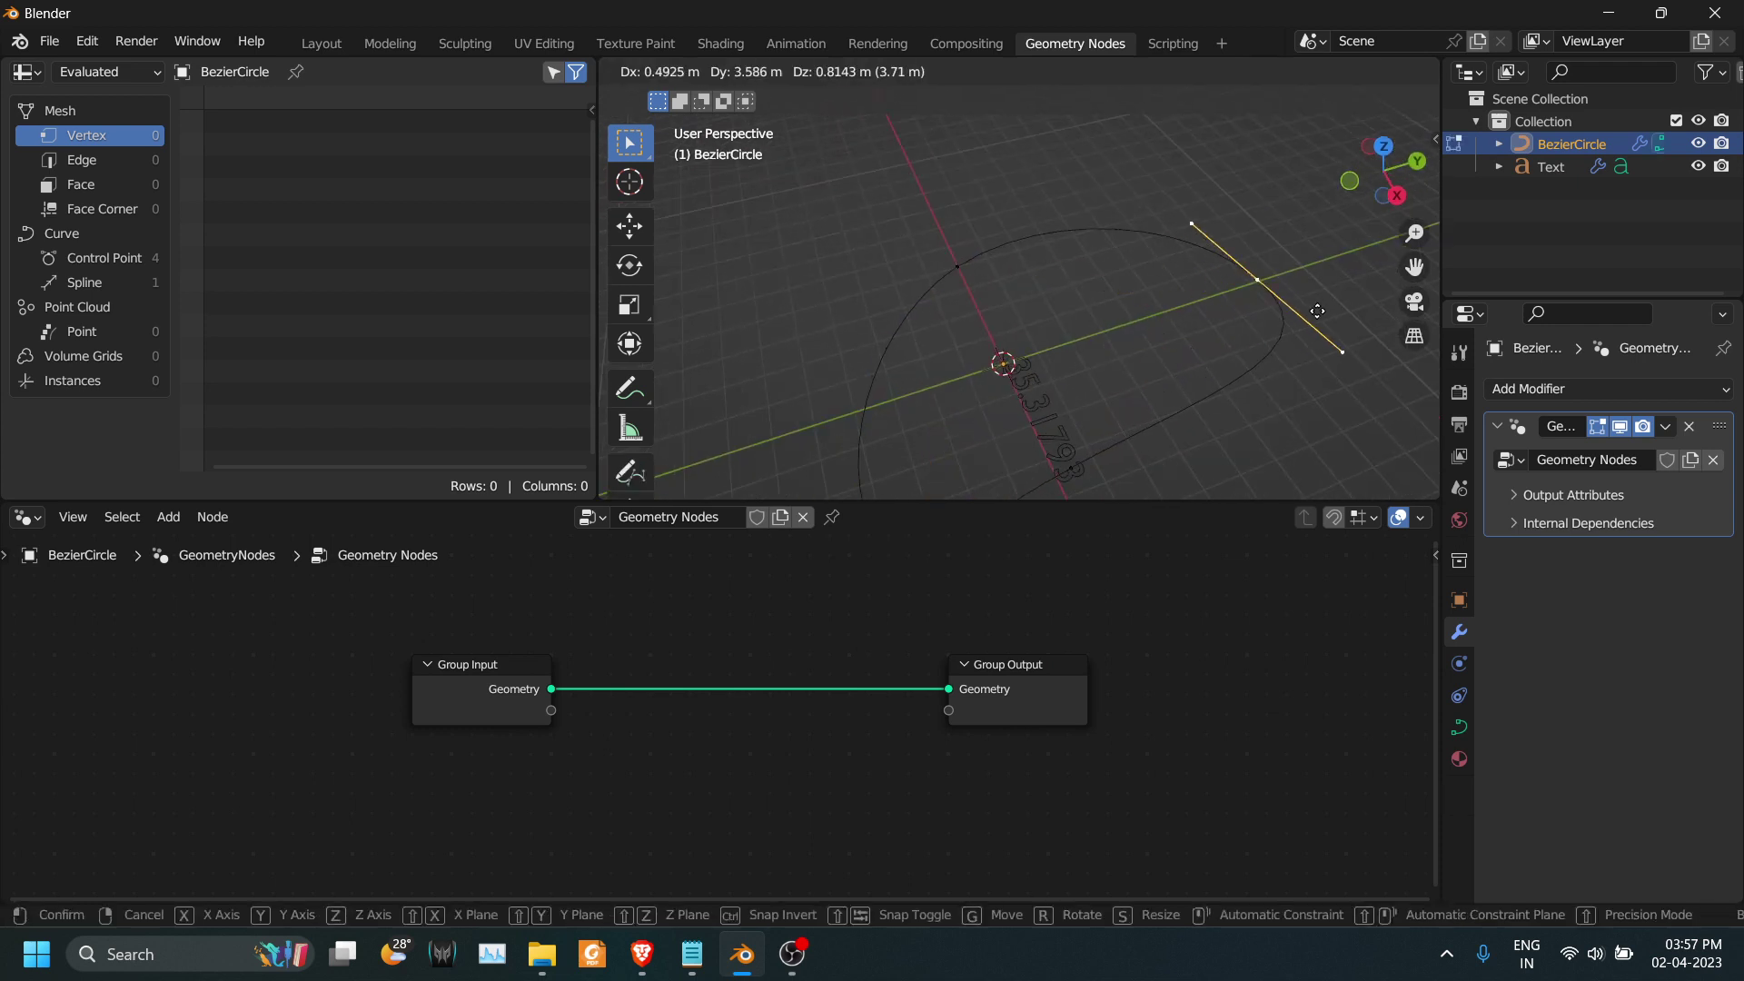
left_click(1351, 278)
middle_click_drag(1045, 415, 1271, 321)
key("Tab")
left_click(1268, 320)
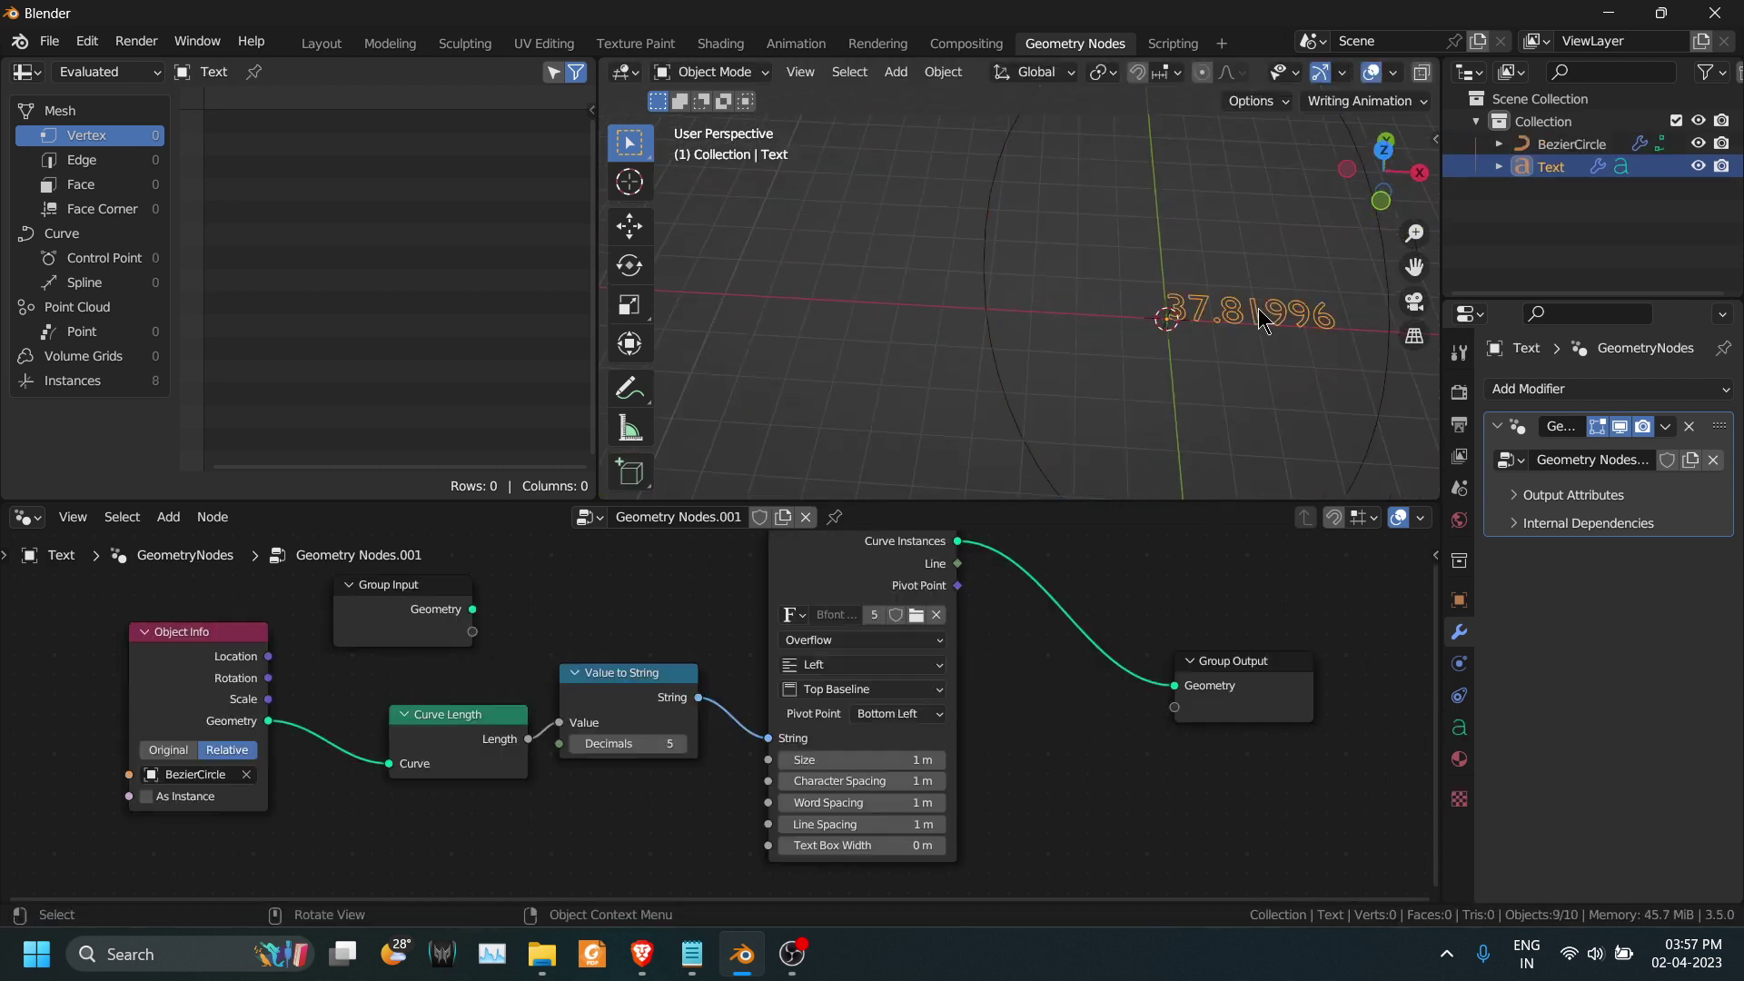
left_click_drag(1251, 710, 1420, 744)
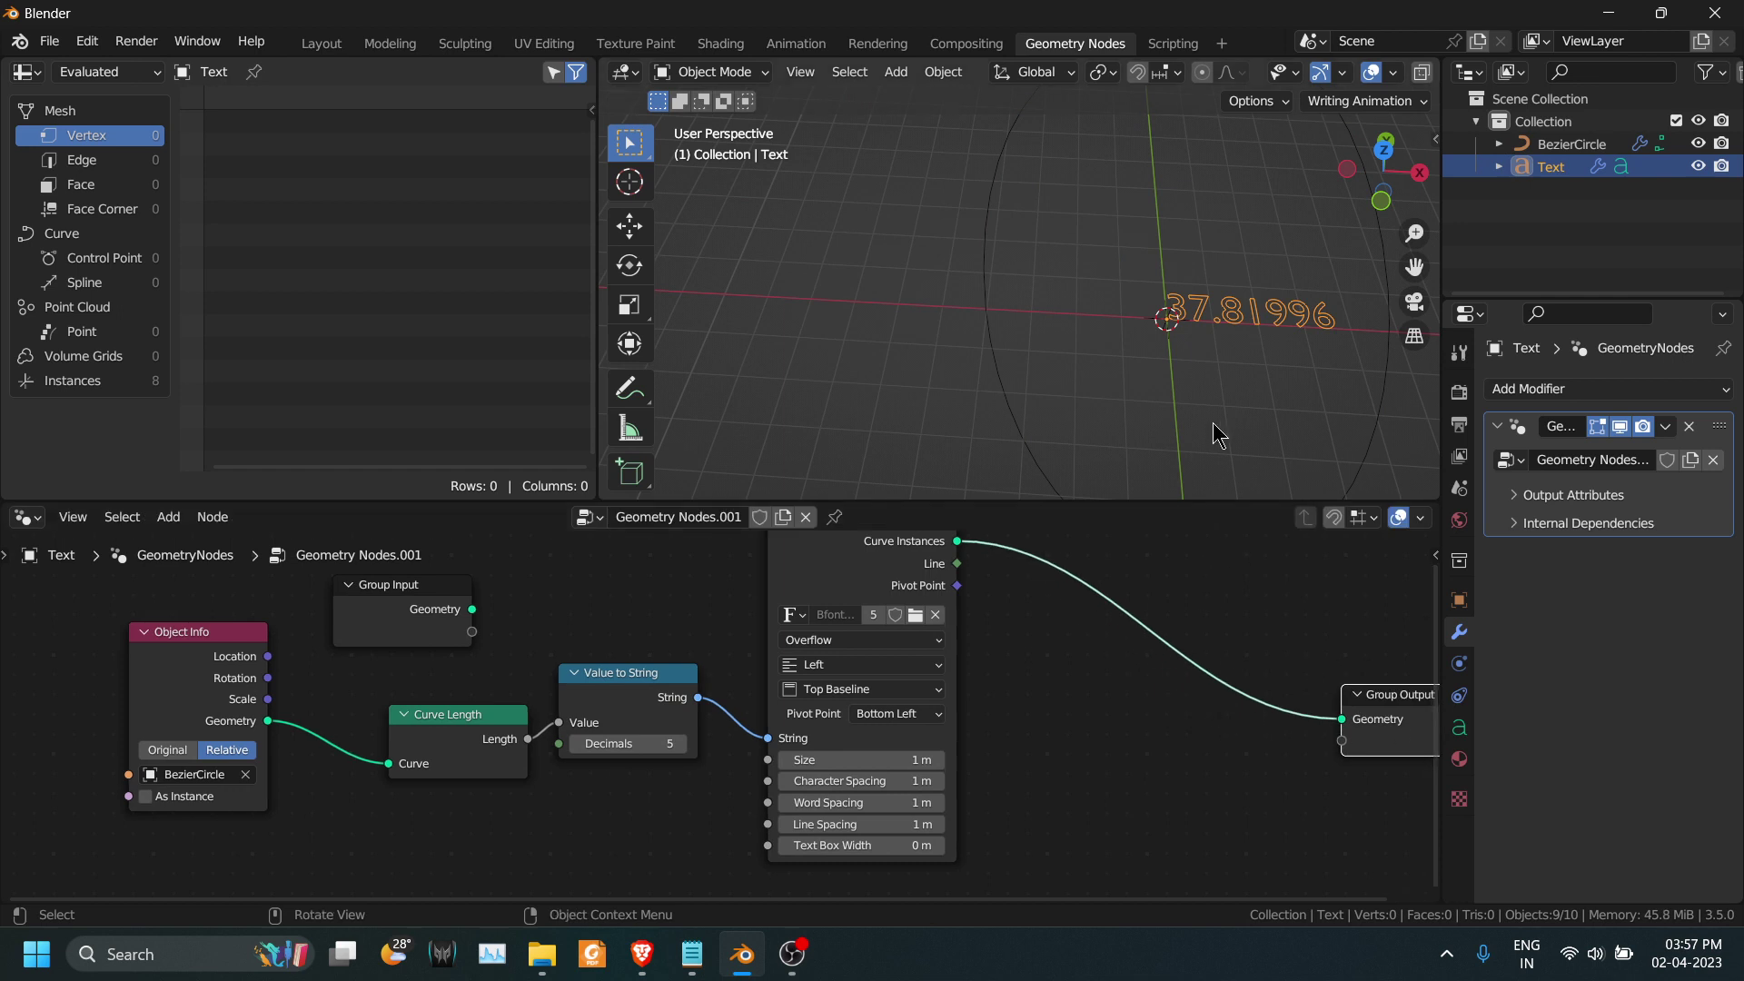
scroll(1193, 381, "down", 3)
Step: Insert a Curve to Mesh node before Group Output
key("shift+a")
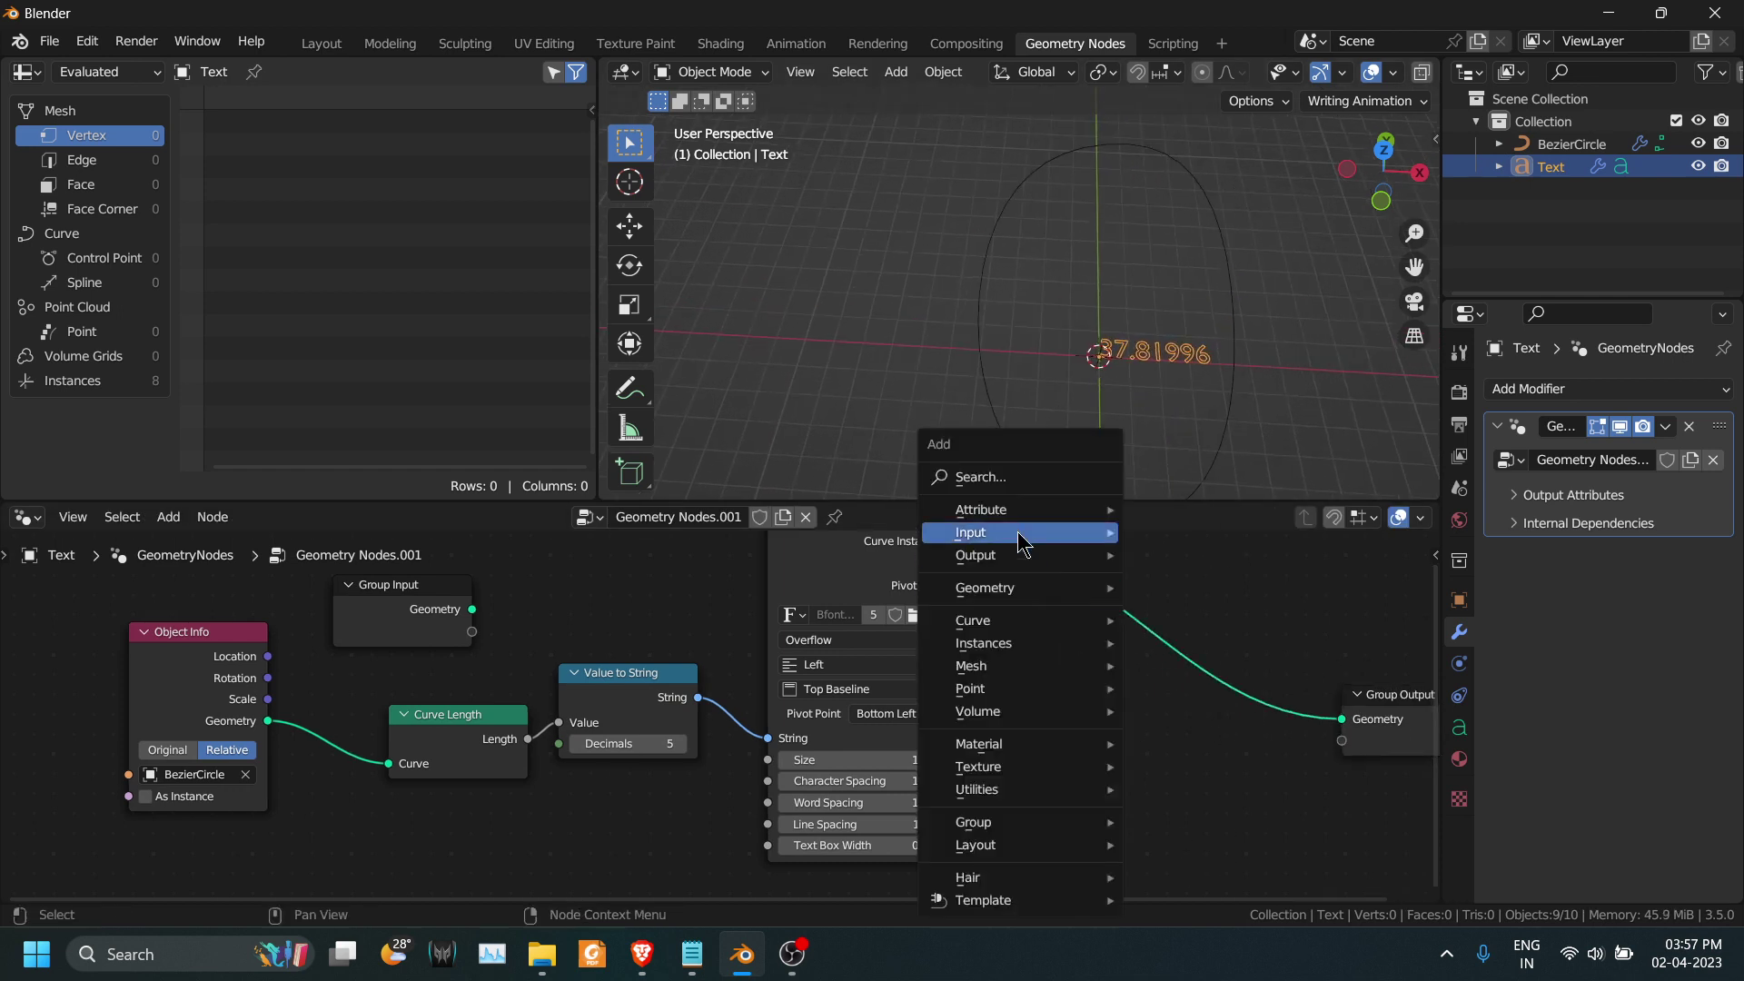
left_click(1015, 475)
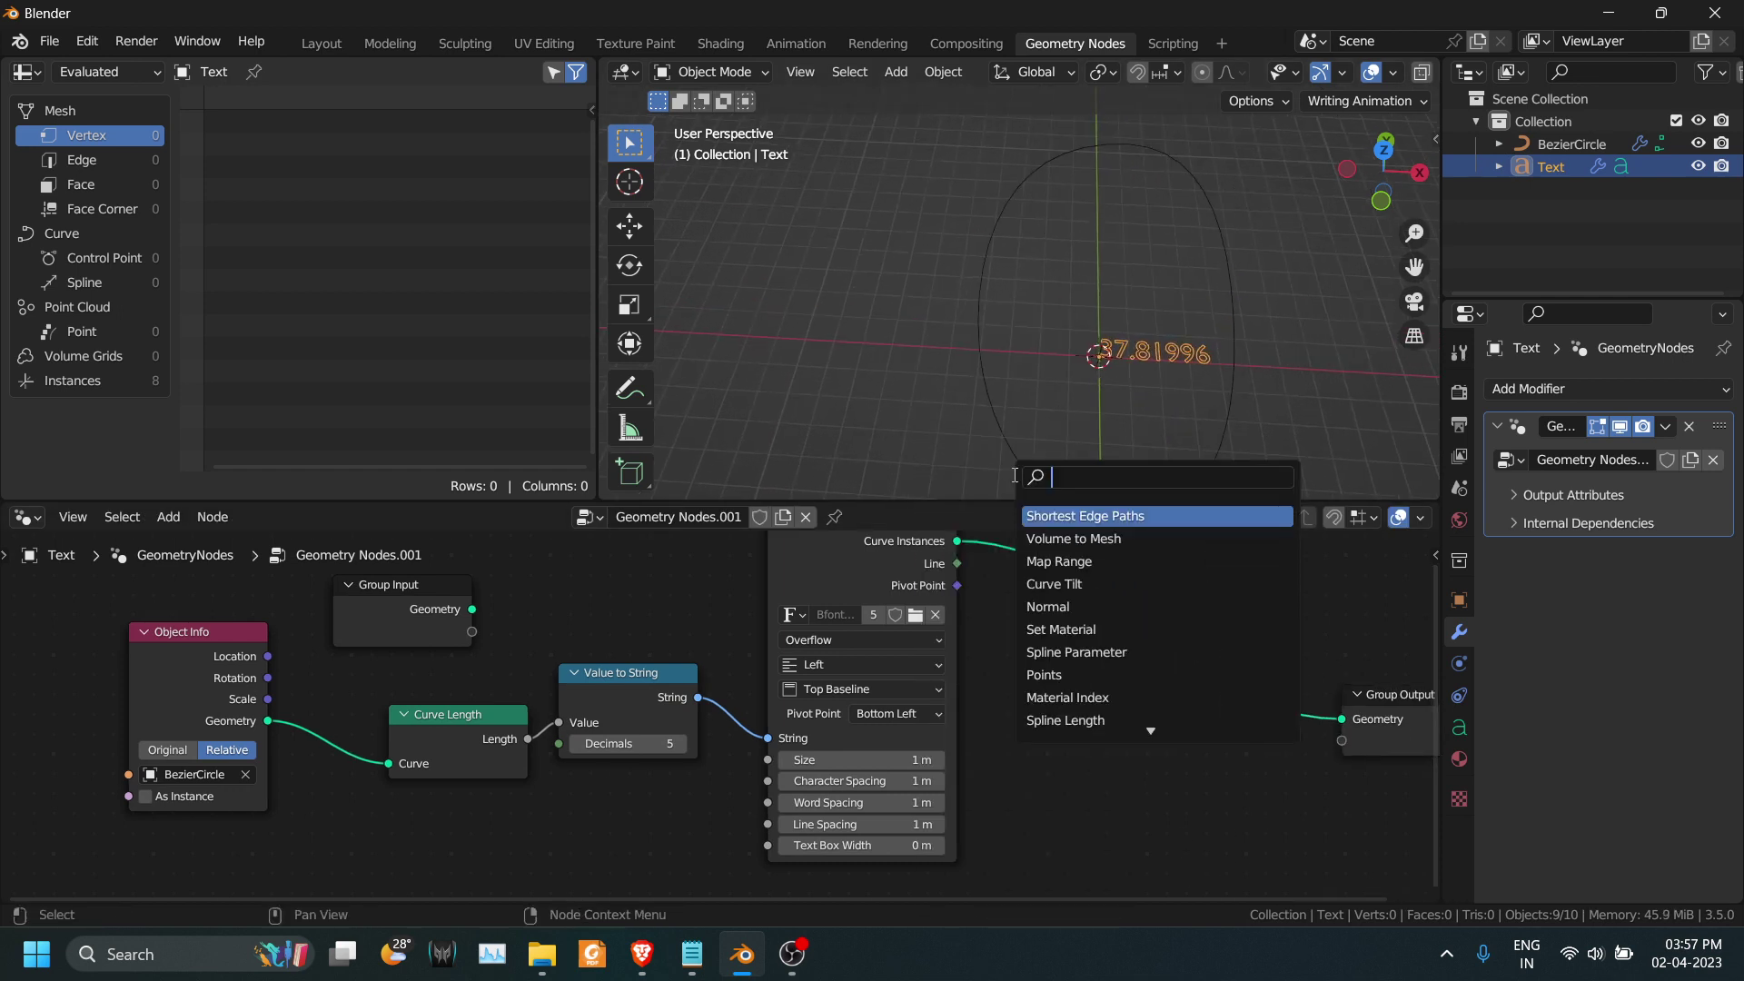
type("cruv")
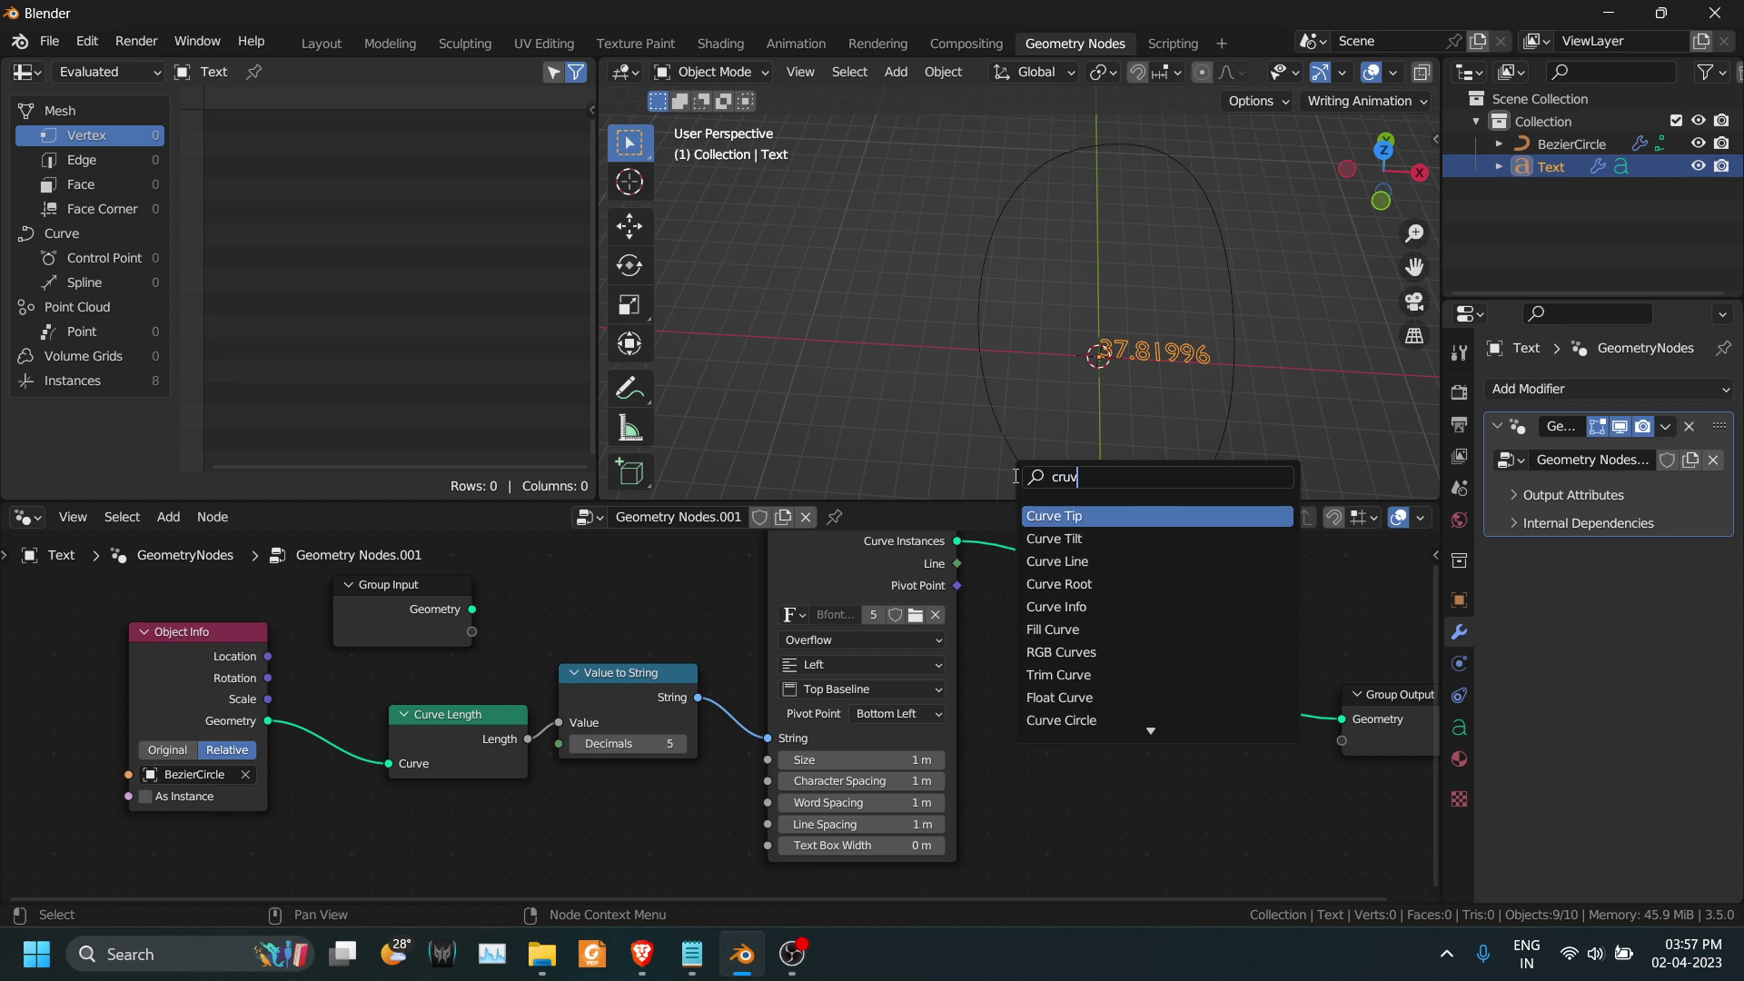
key("BackSpace")
key("BackSpace")
type("urve to")
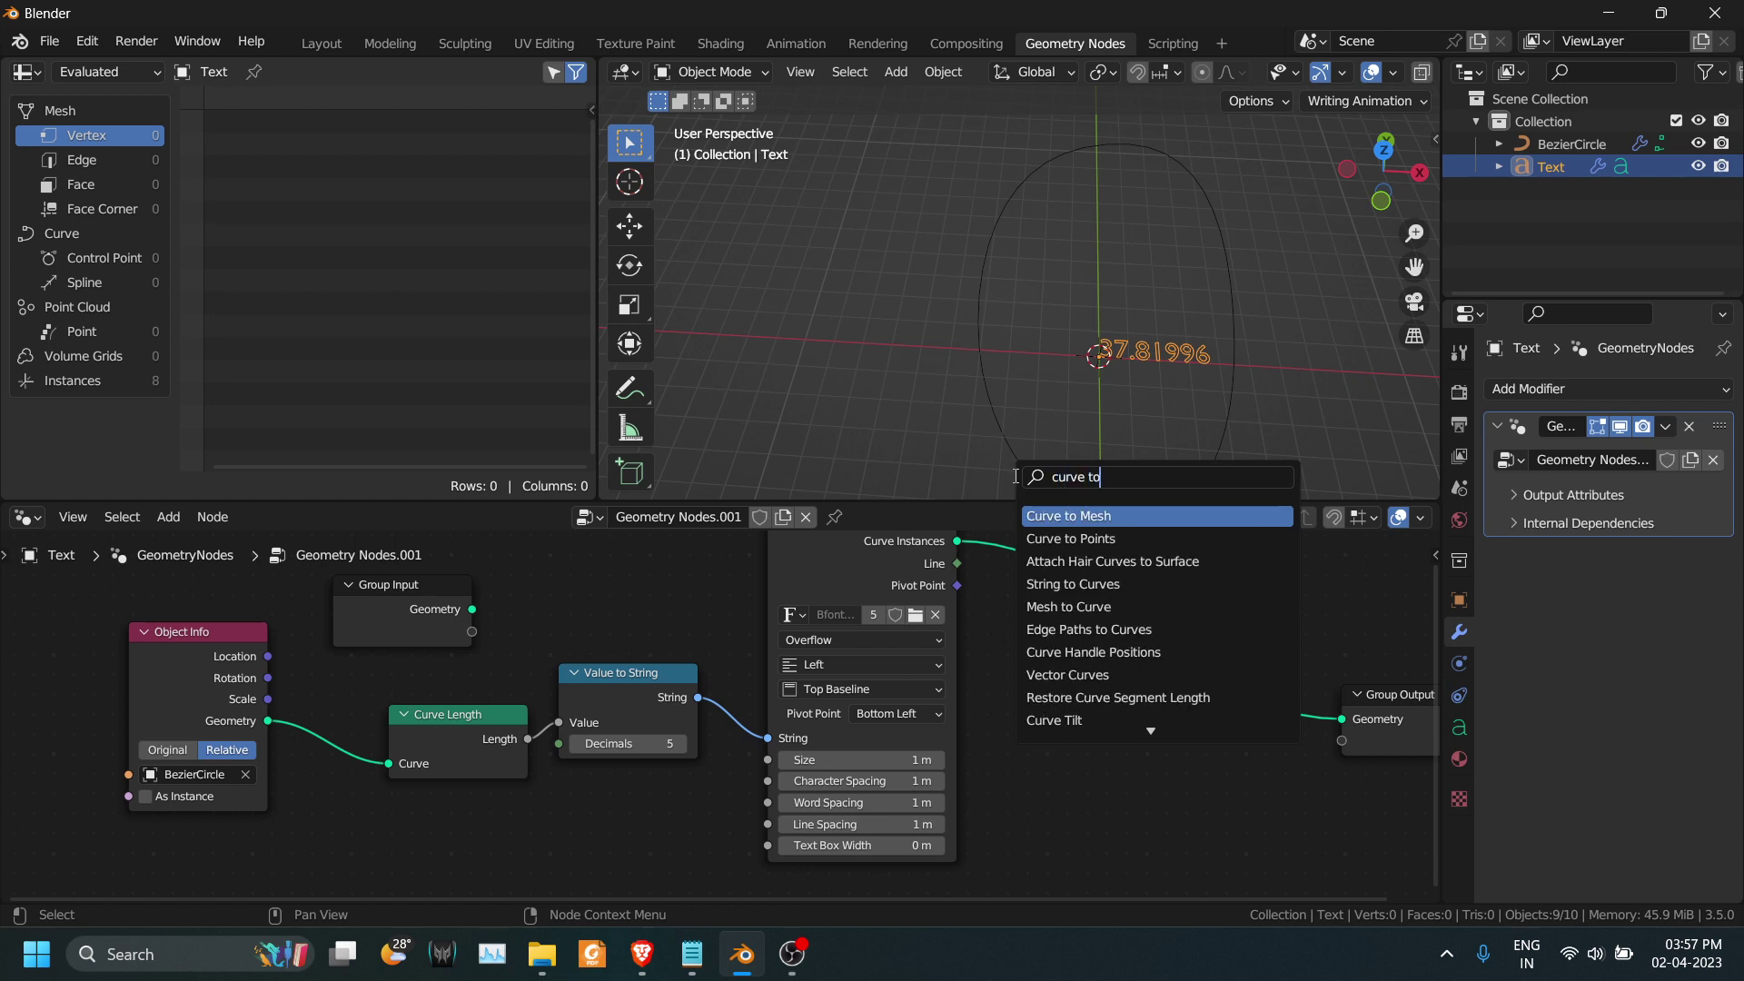
key("Return")
left_click(1119, 579)
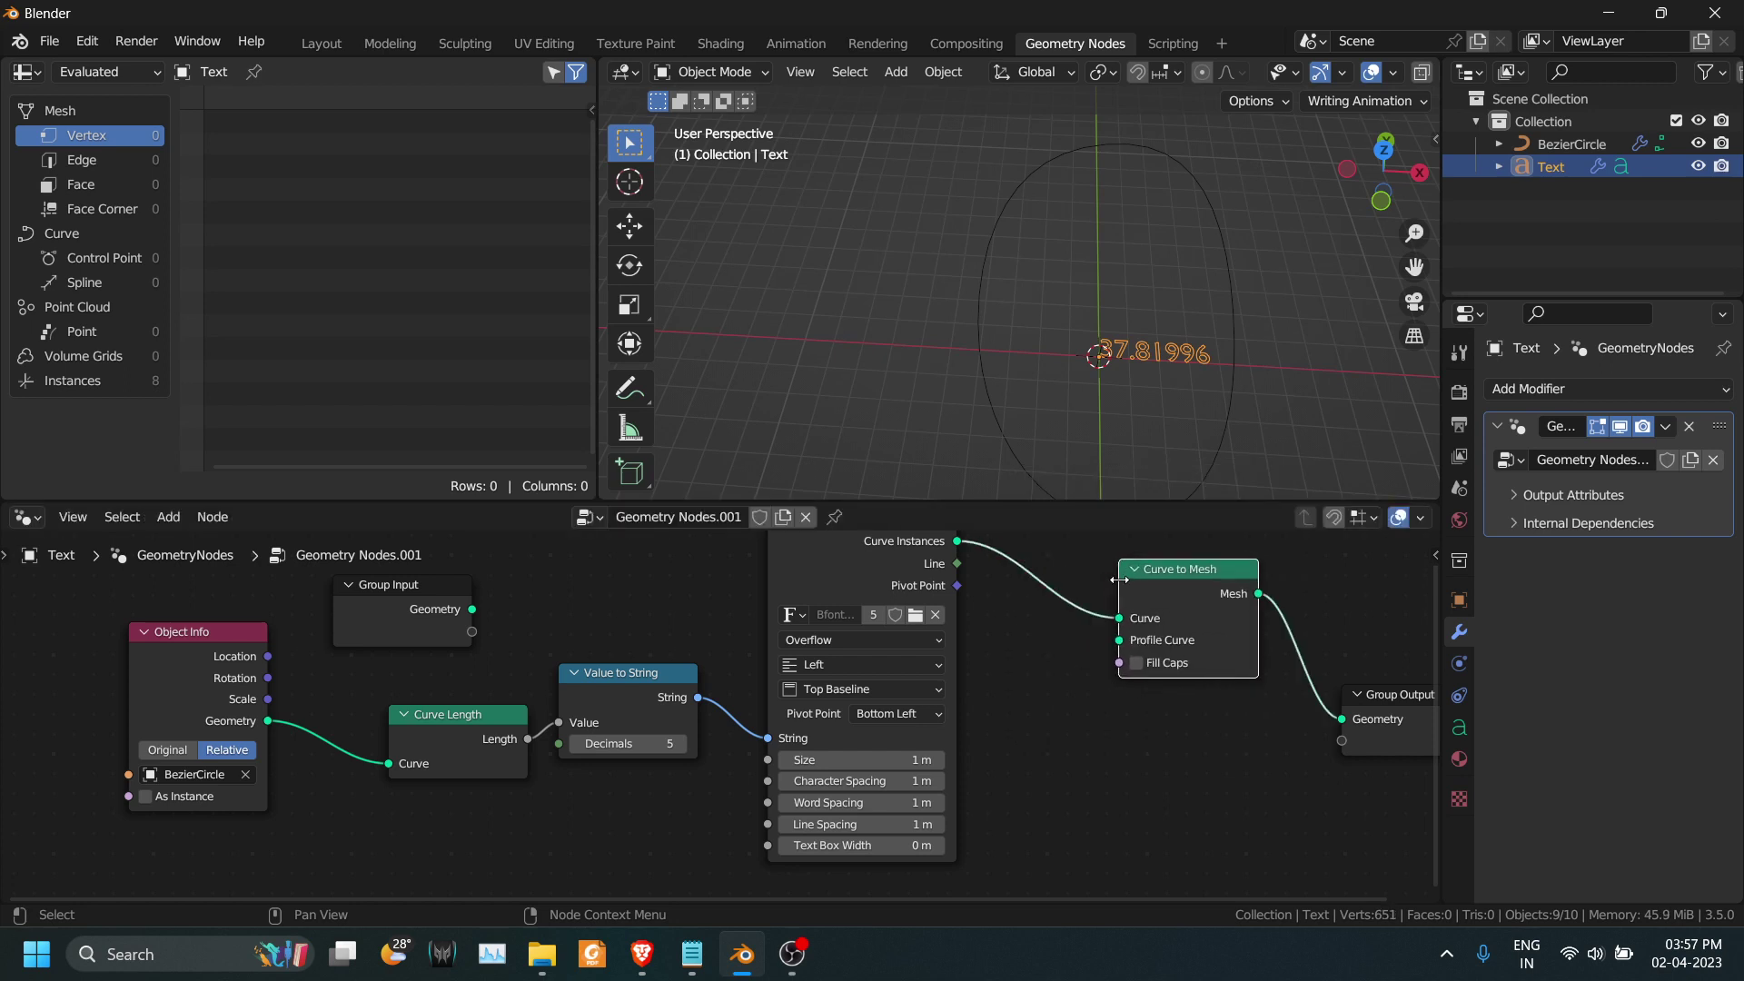
left_click(1217, 750)
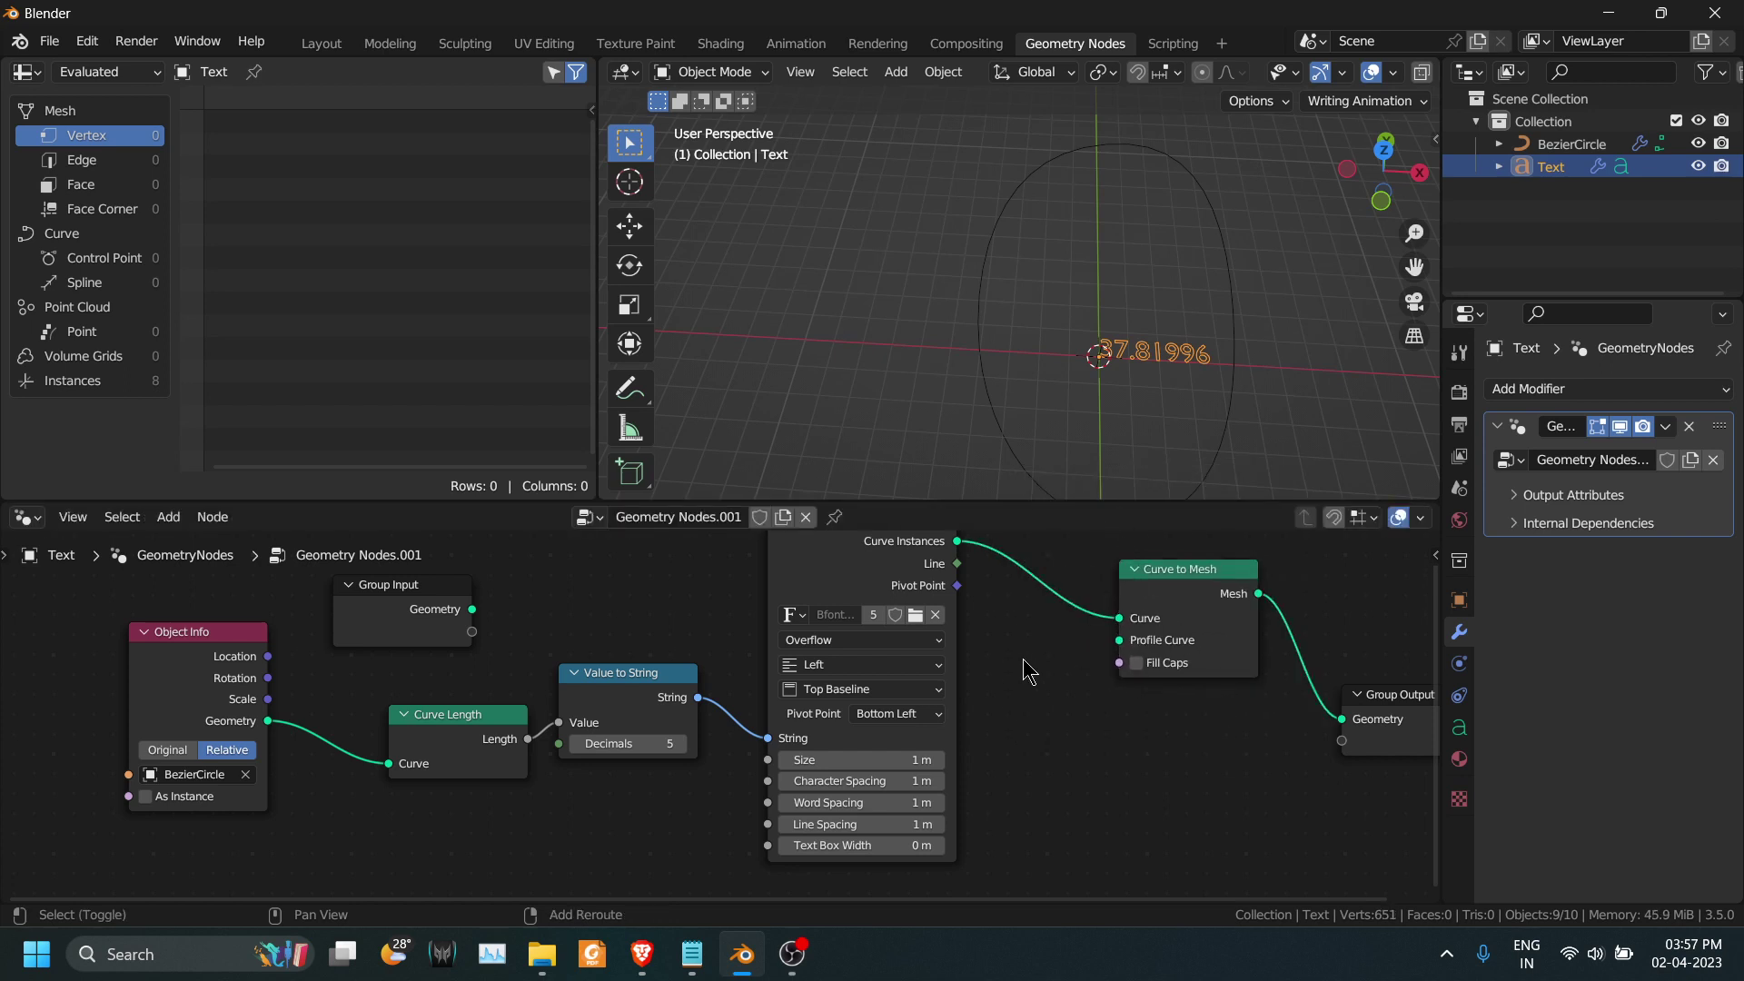
Step: Add an Extrude Mesh node after Curve to Mesh with Offset Scale 3.300
key("shift+a")
type("ext")
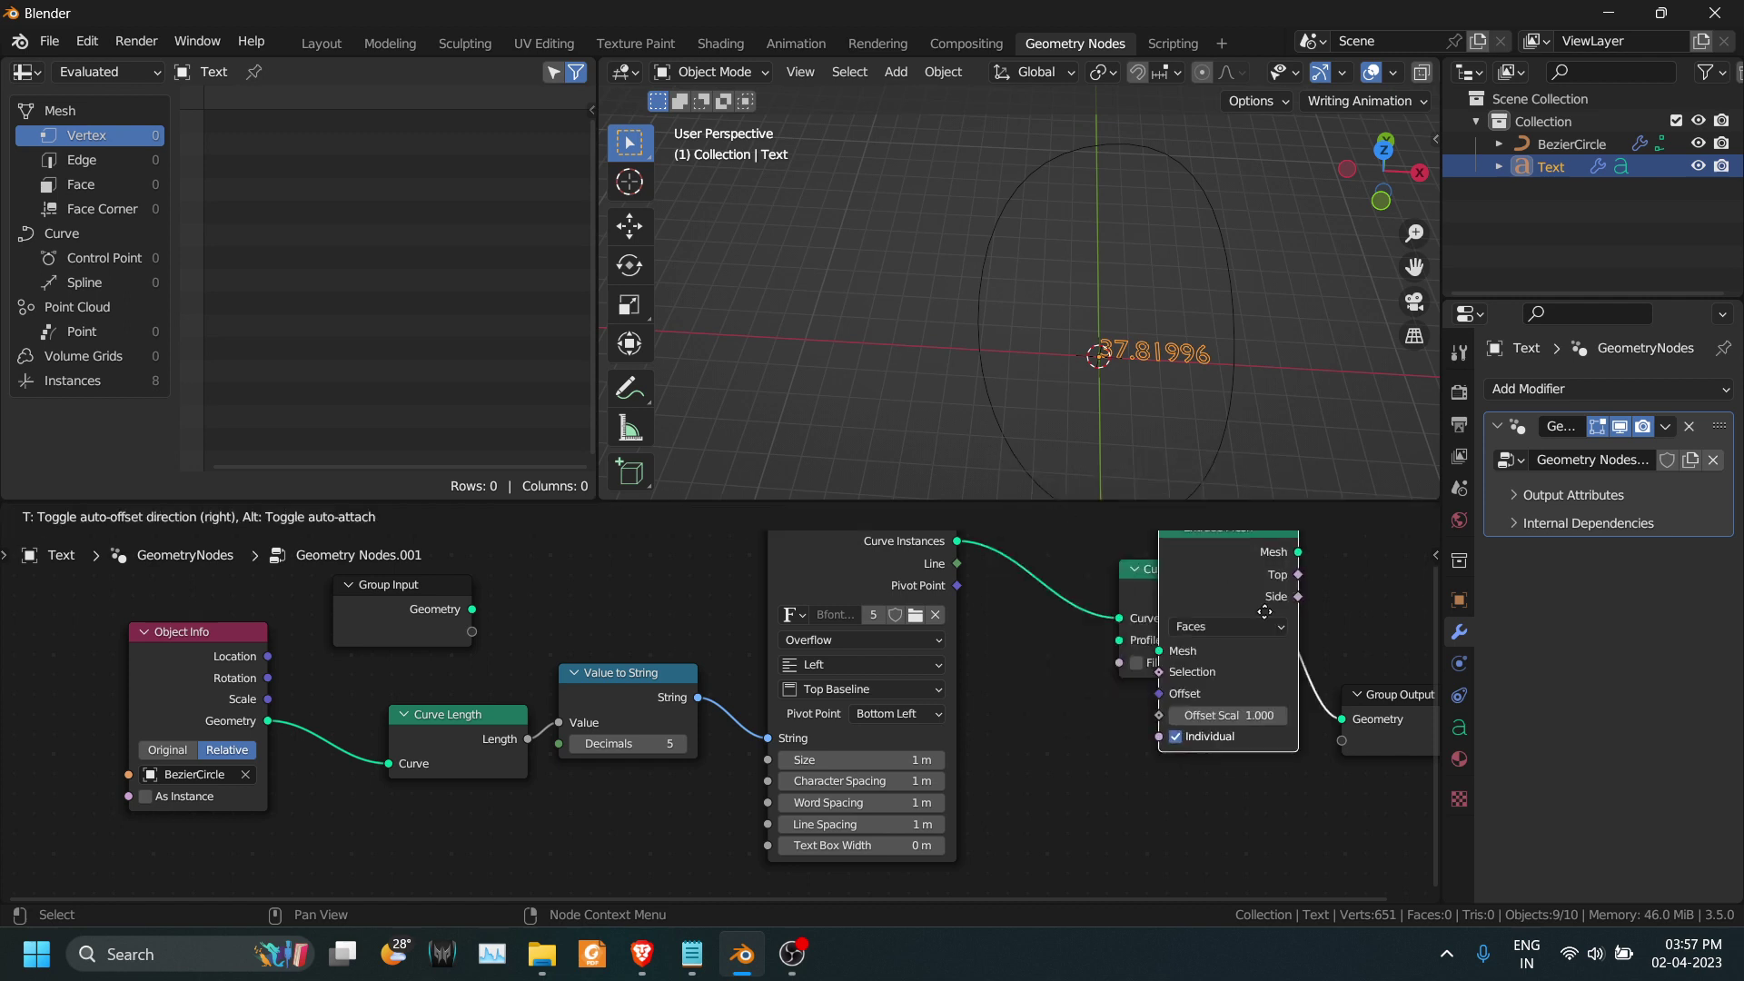
left_click(1294, 690)
scroll(1296, 693, "down", 1)
middle_click_drag(1242, 755, 965, 729)
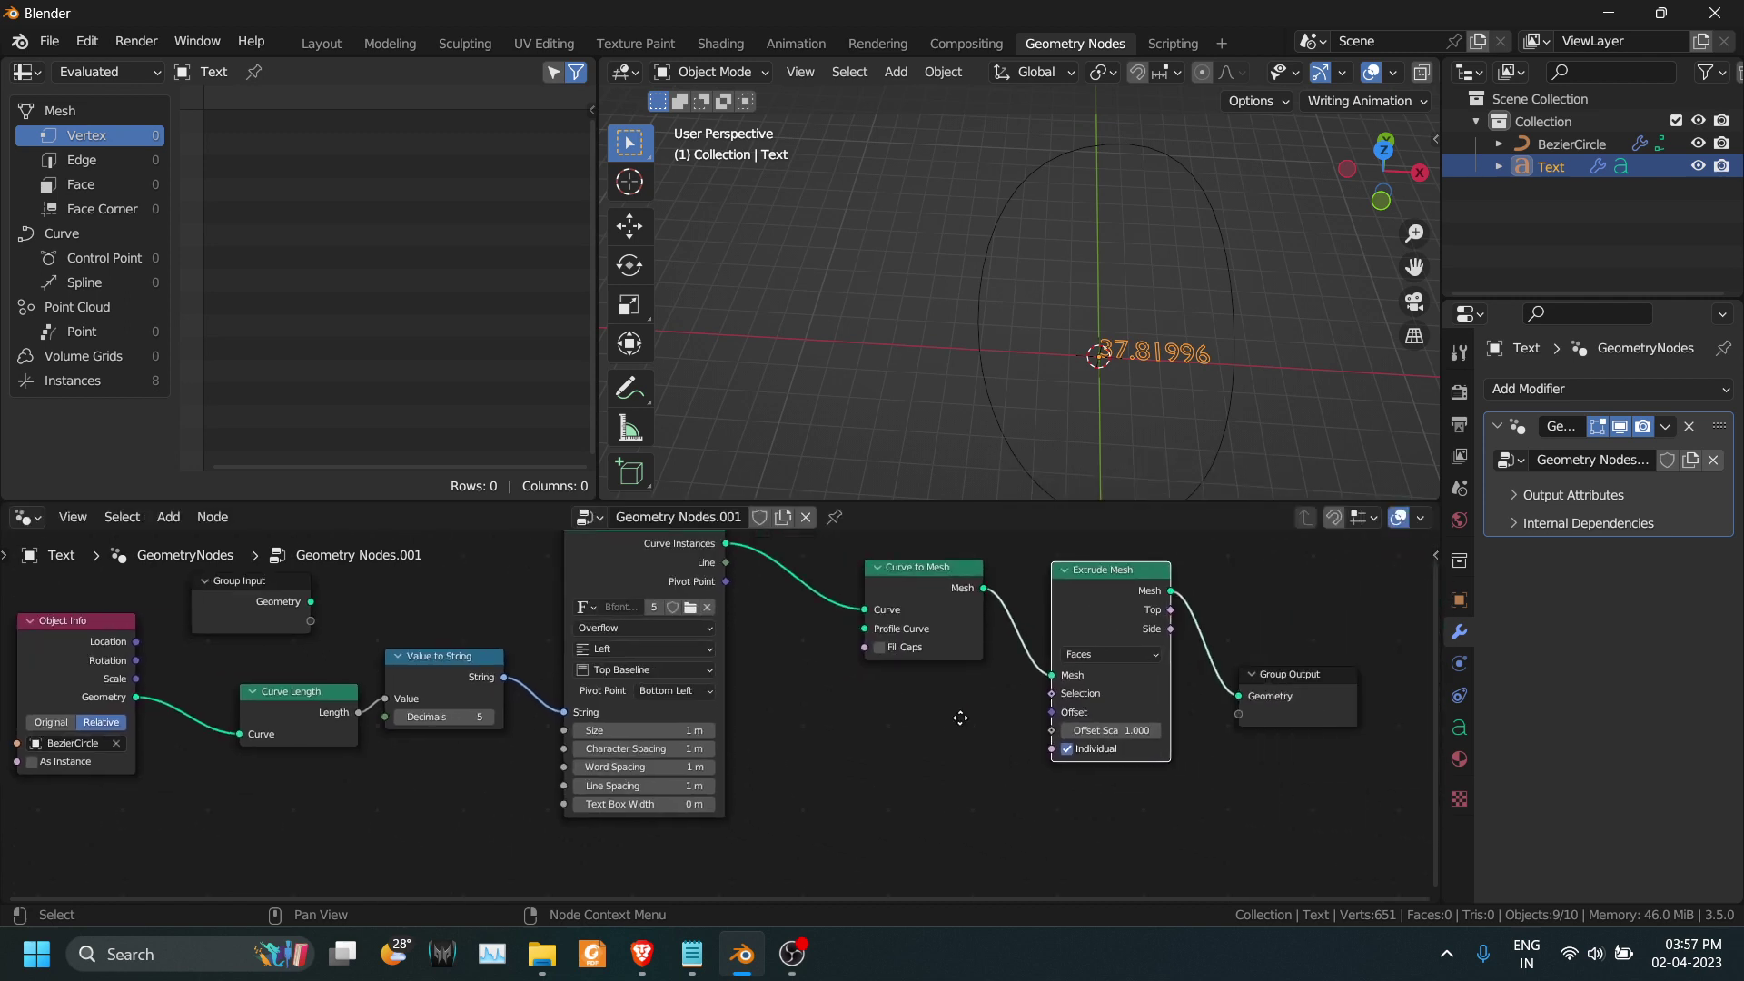
scroll(1081, 735, "up", 1)
scroll(1162, 737, "up", 1)
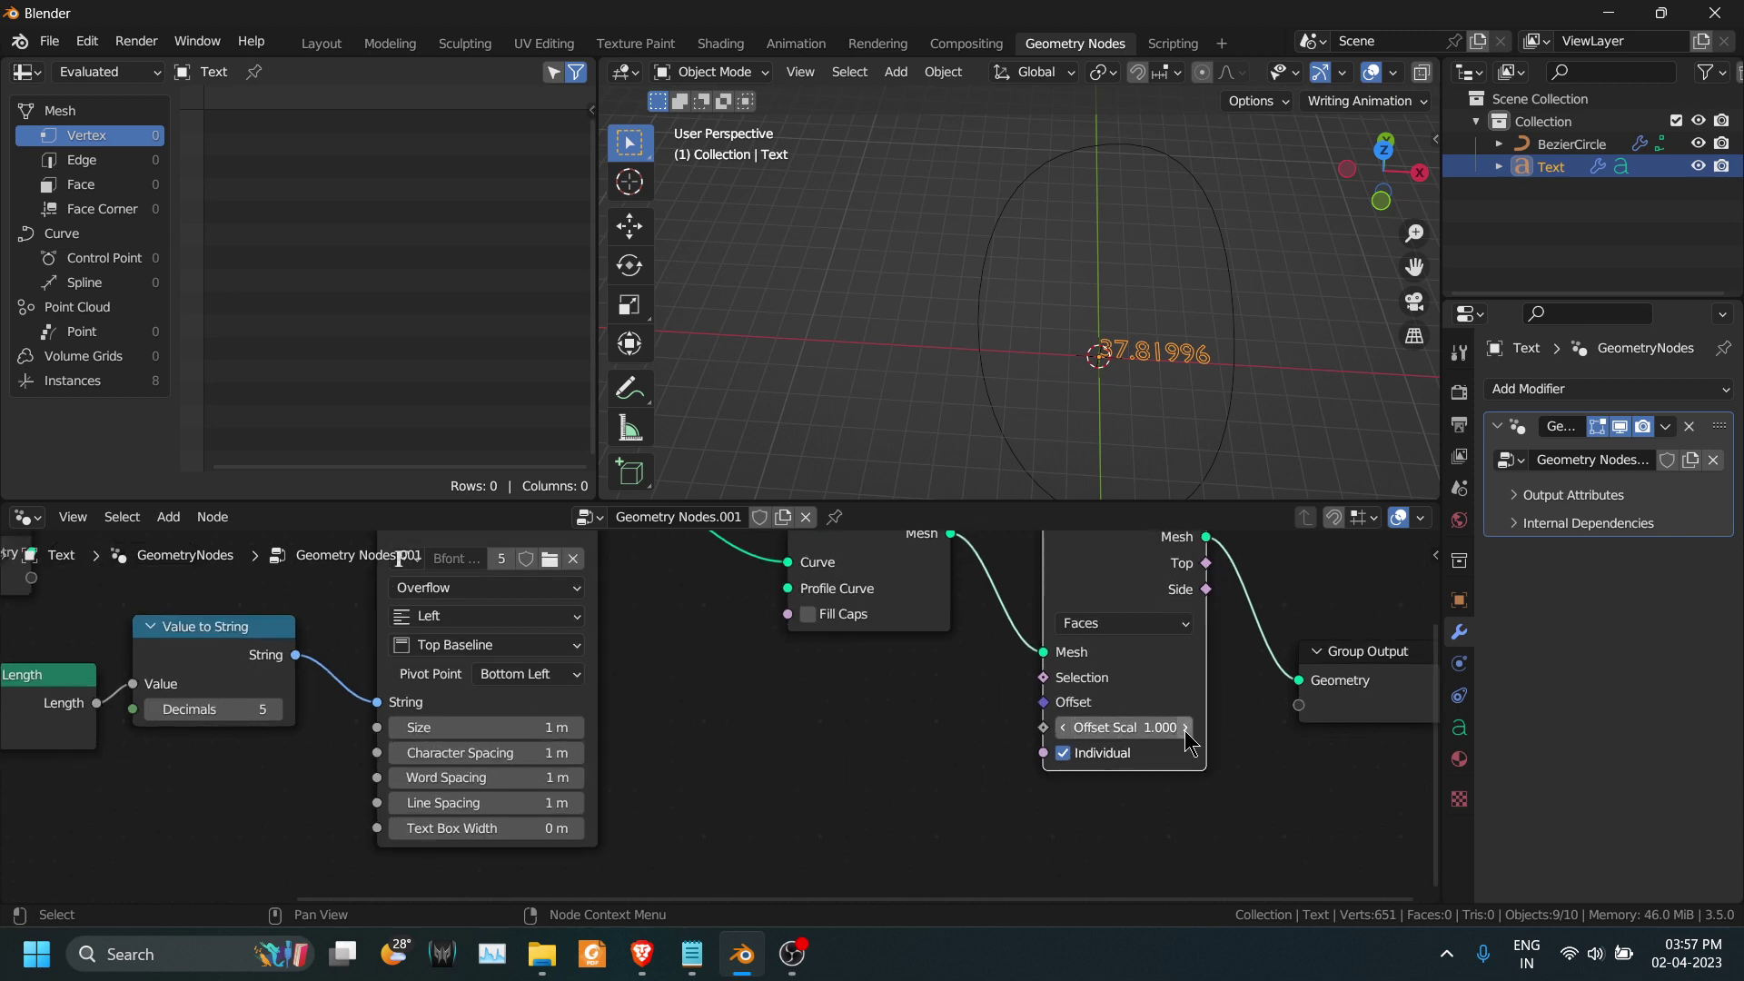
scroll(1181, 738, "up", 2)
scroll(1181, 738, "right", 1)
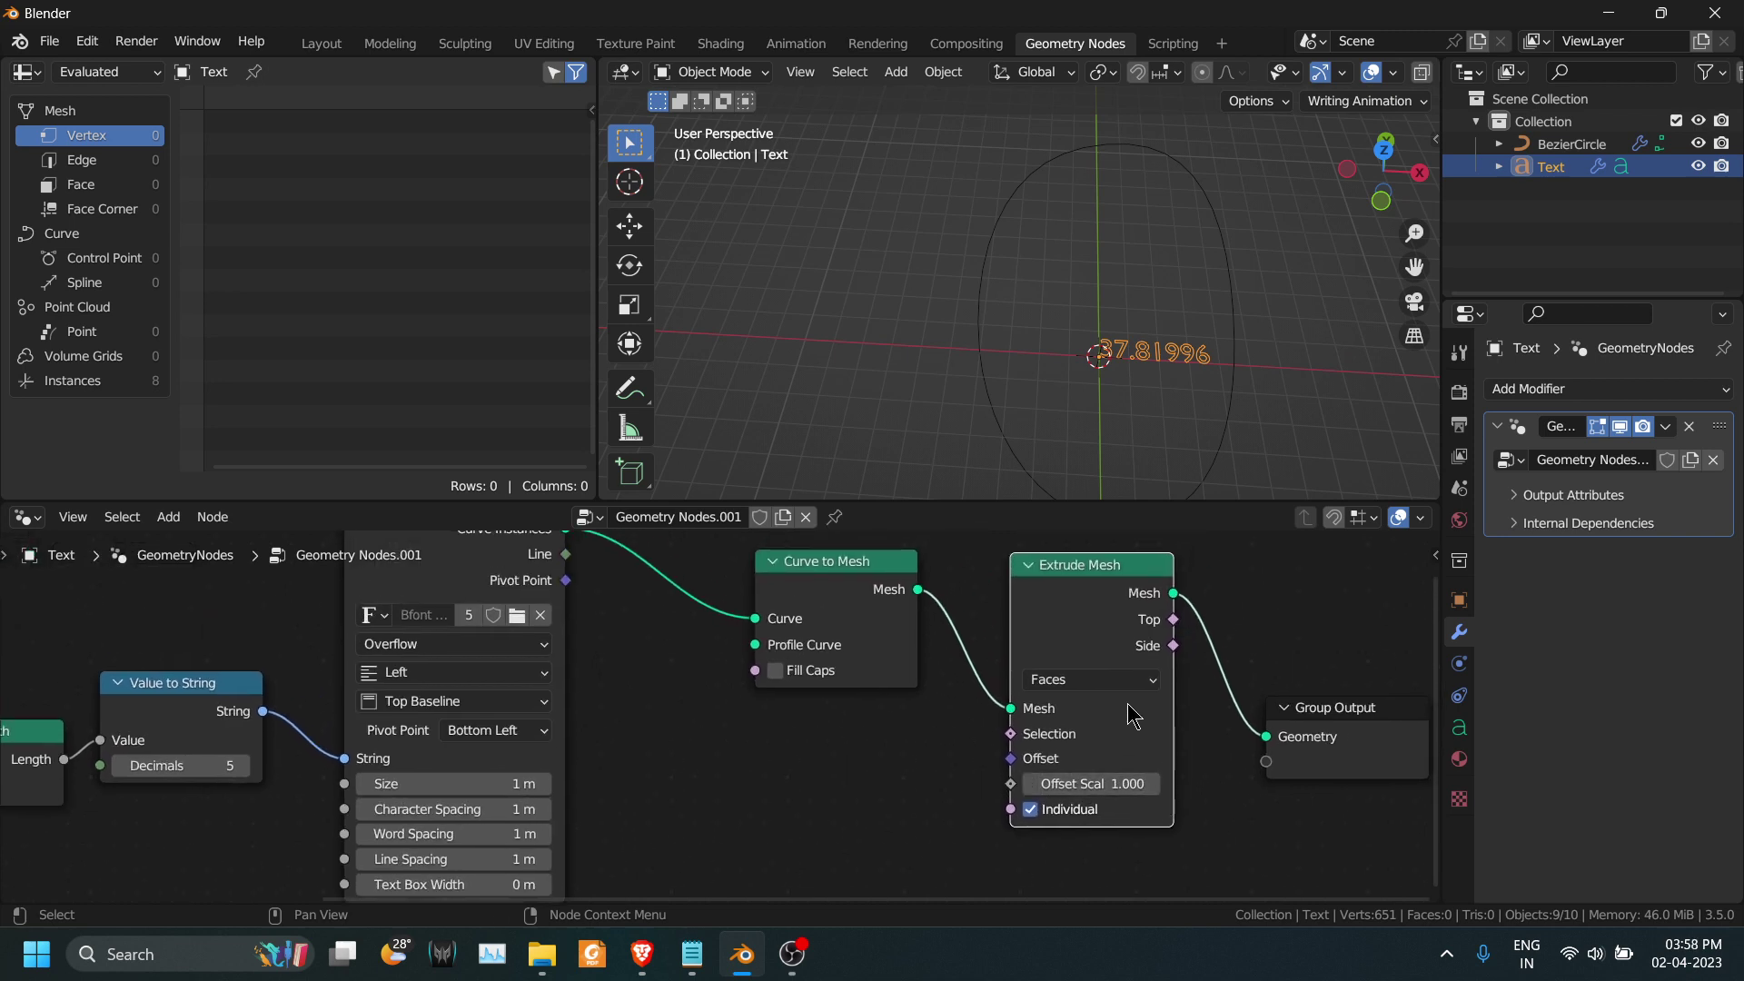
left_click_drag(1090, 783, 978, 786)
Step: Insert a Fill Curve node before Curve to Mesh
key("shift+a")
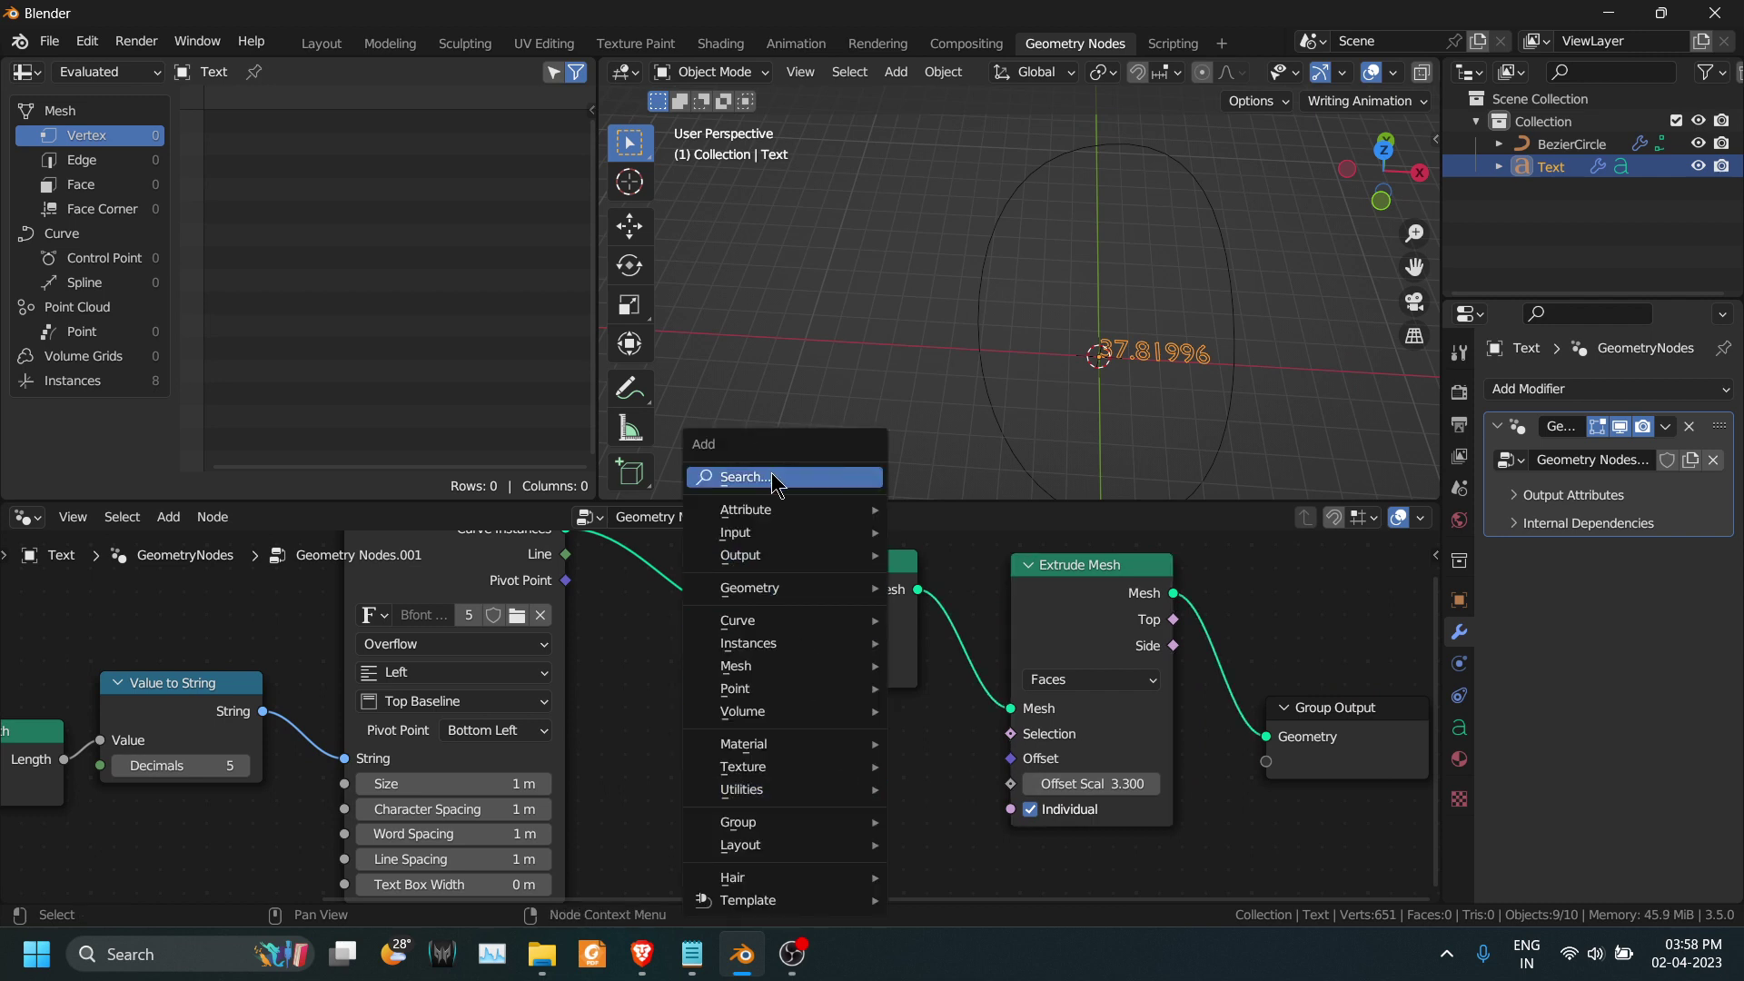
left_click(772, 476)
type("extrude")
key("ctrl+BackSpace")
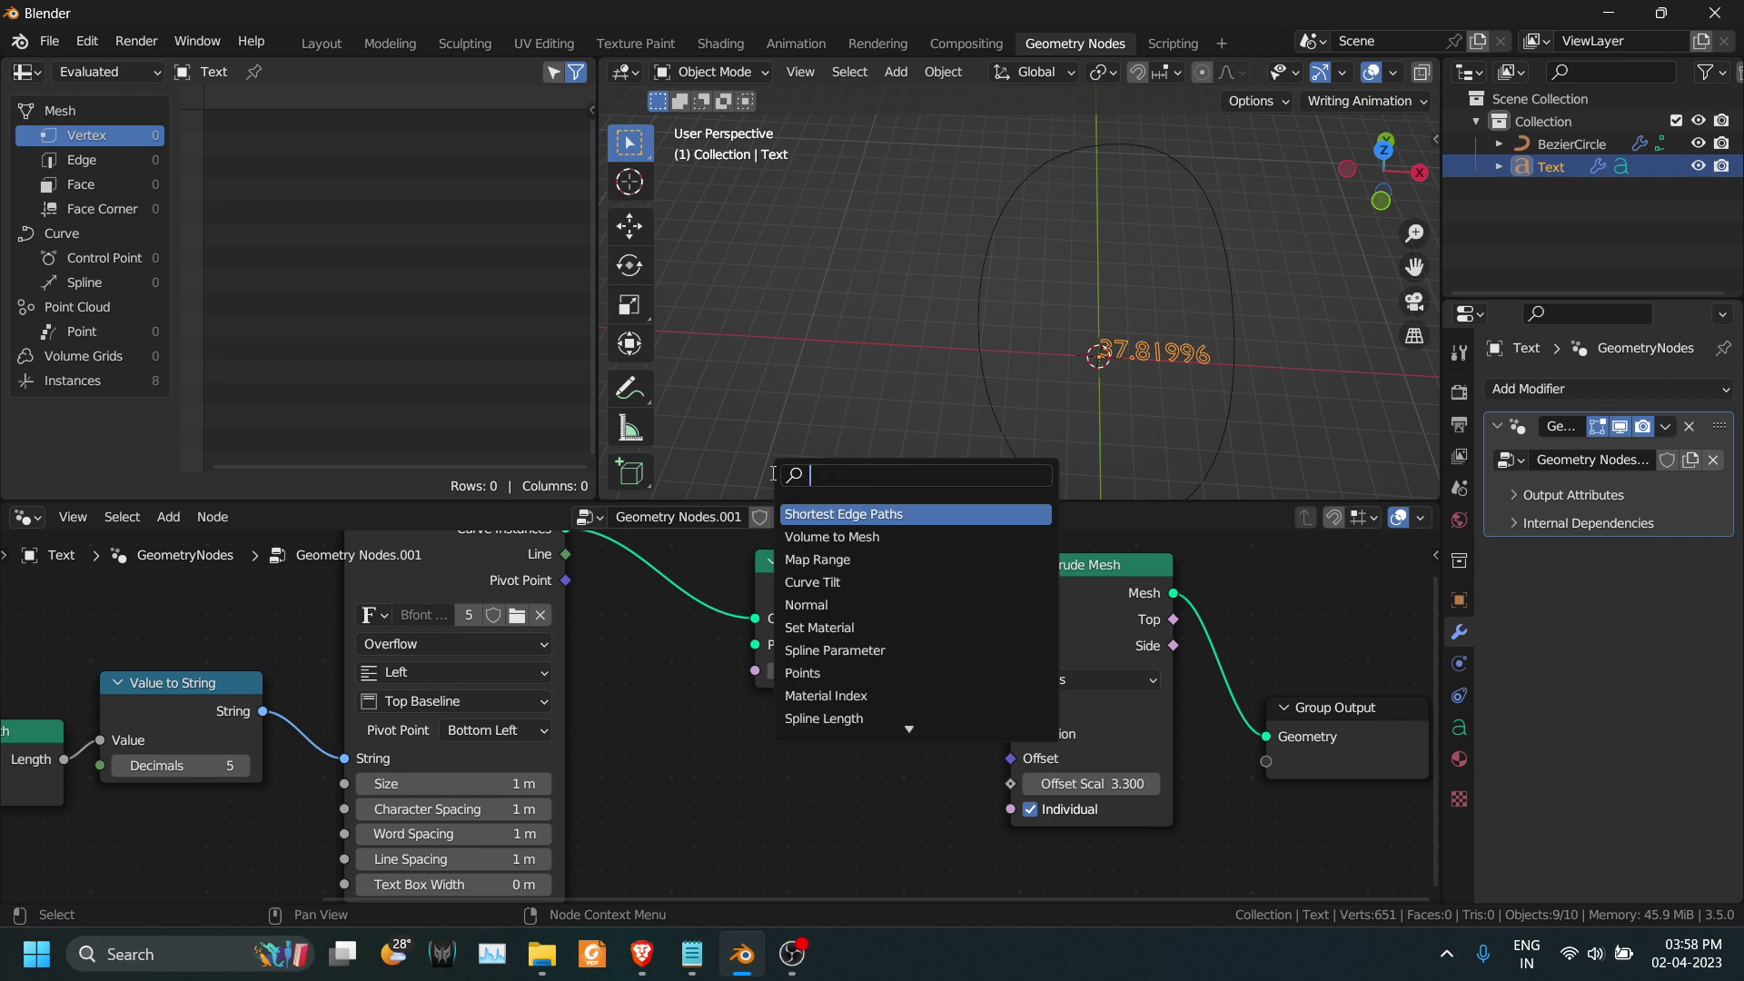
type("curve")
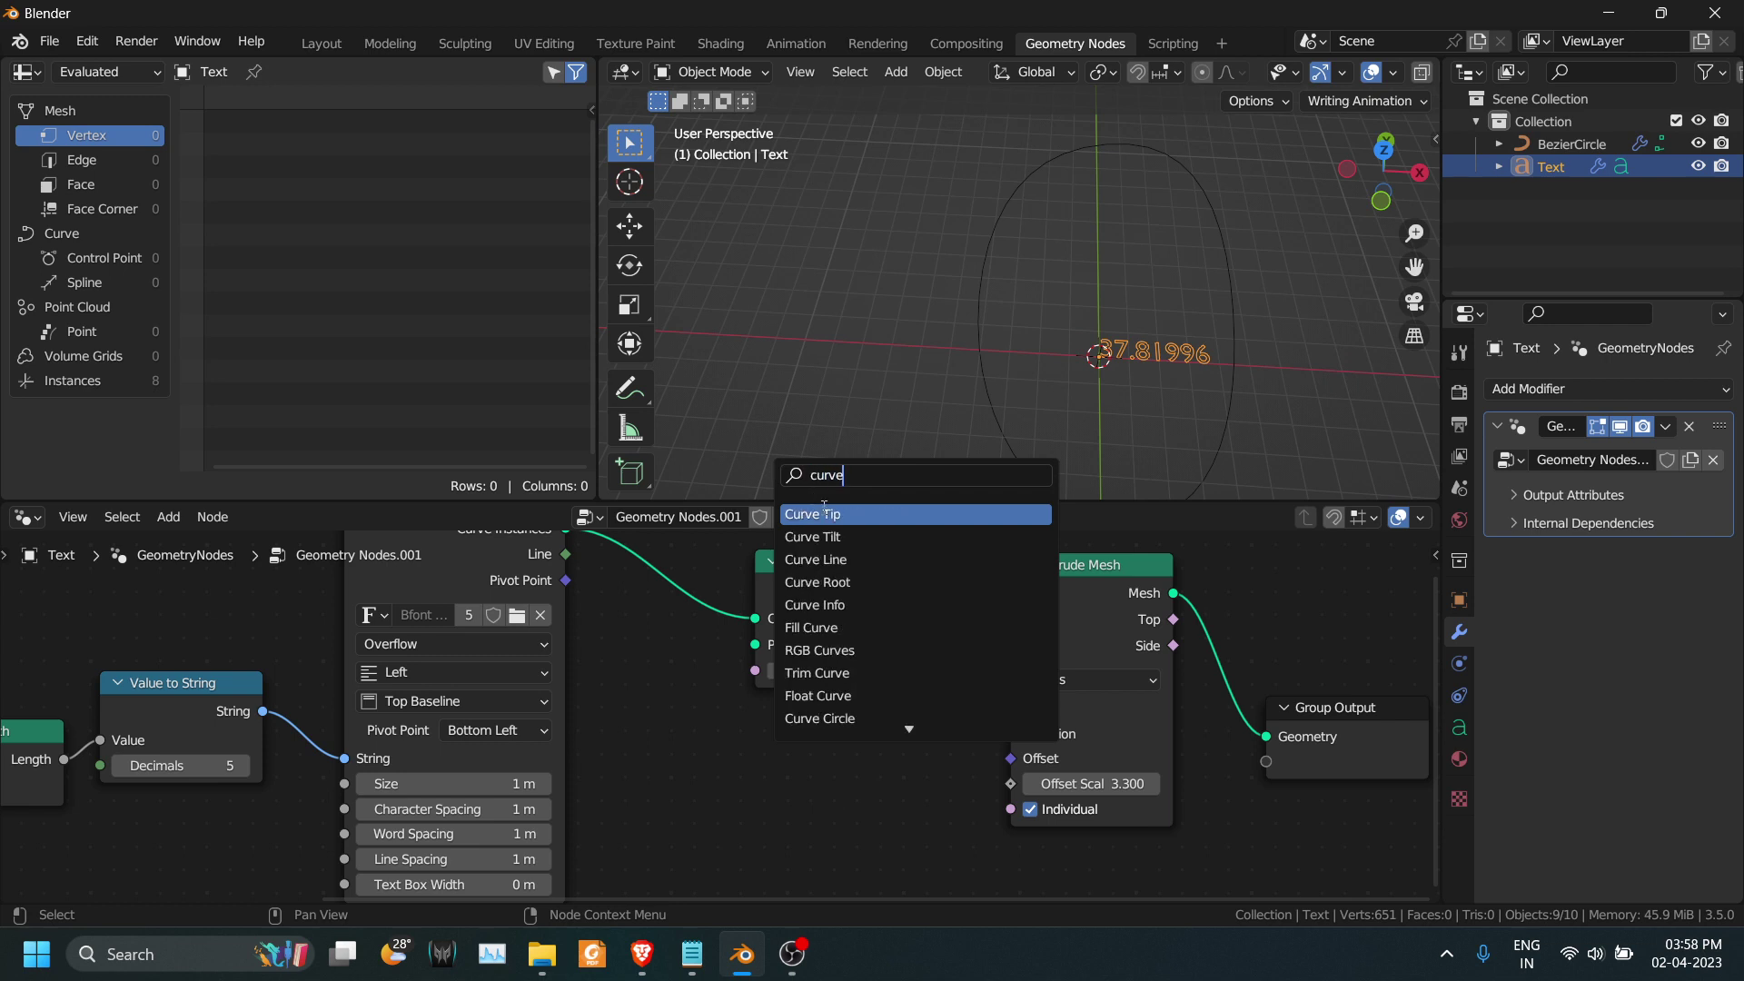
left_click(813, 626)
left_click(672, 668)
Step: Lower the Extrude Mesh Offset Scale to 0.300 and deselect the Text object
left_click_drag(1253, 783, 1203, 783)
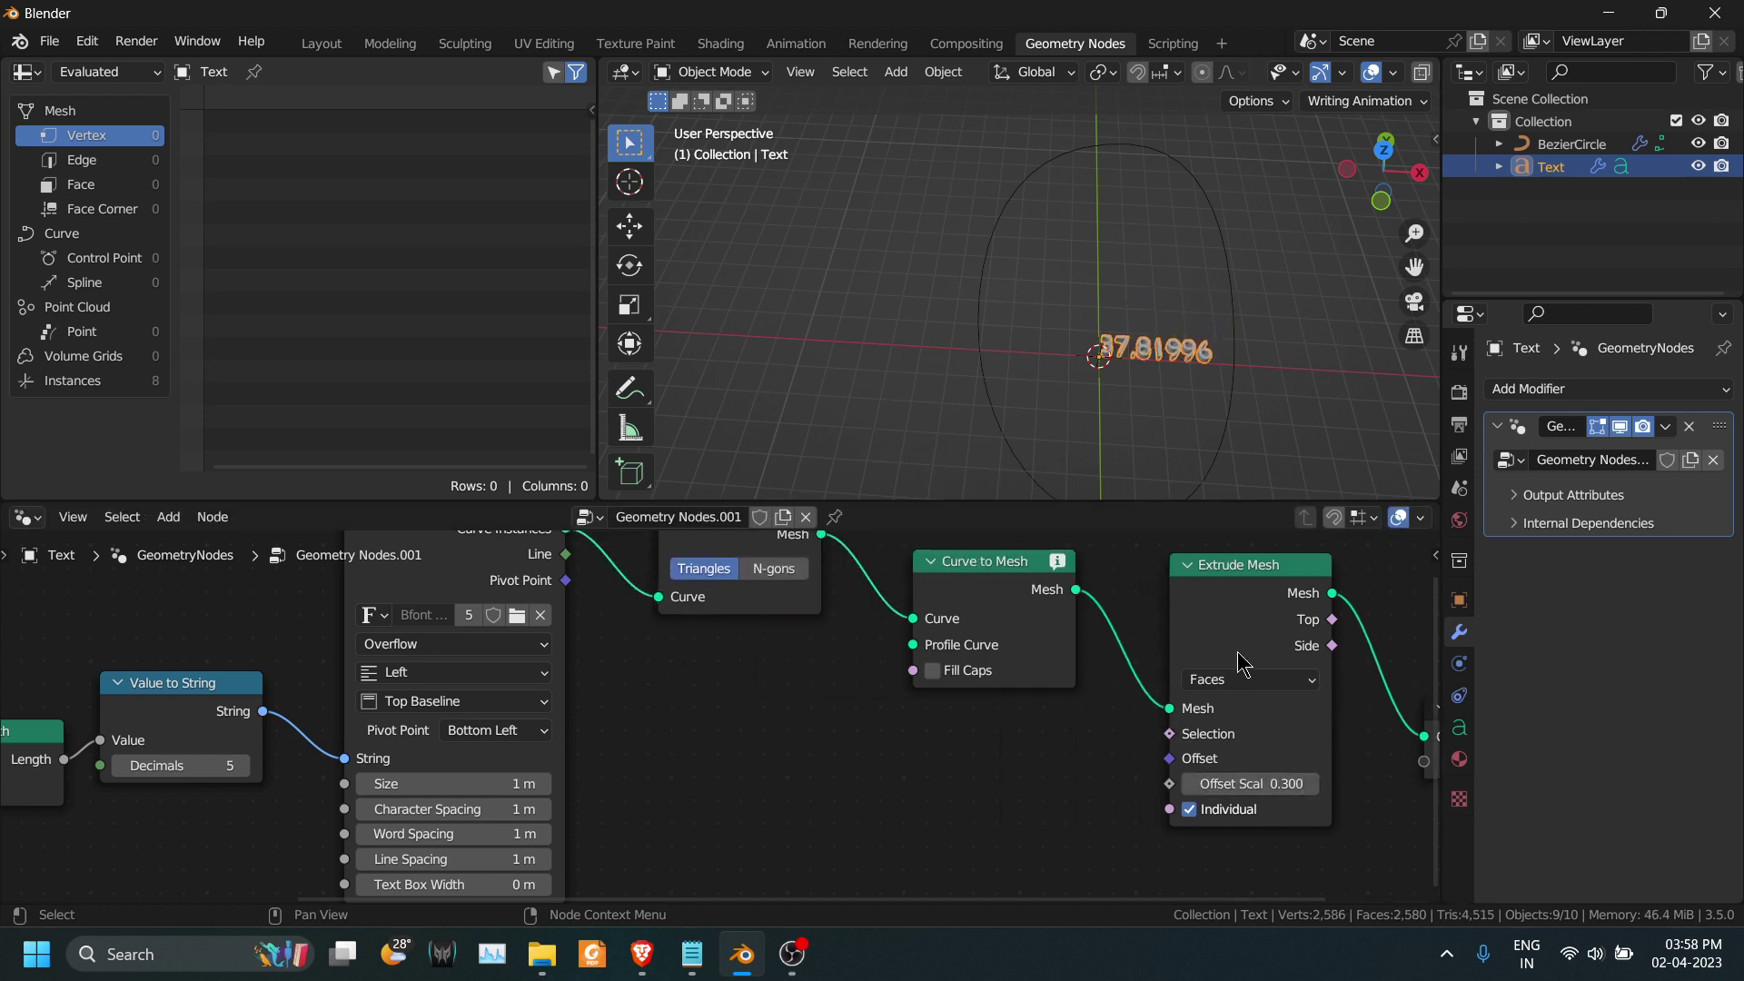
left_click(1152, 429)
middle_click_drag(1168, 378, 1213, 329)
Step: Move the BezierCircle's right control point outward so the length reads 43.31310
left_click(1215, 329)
key("Tab")
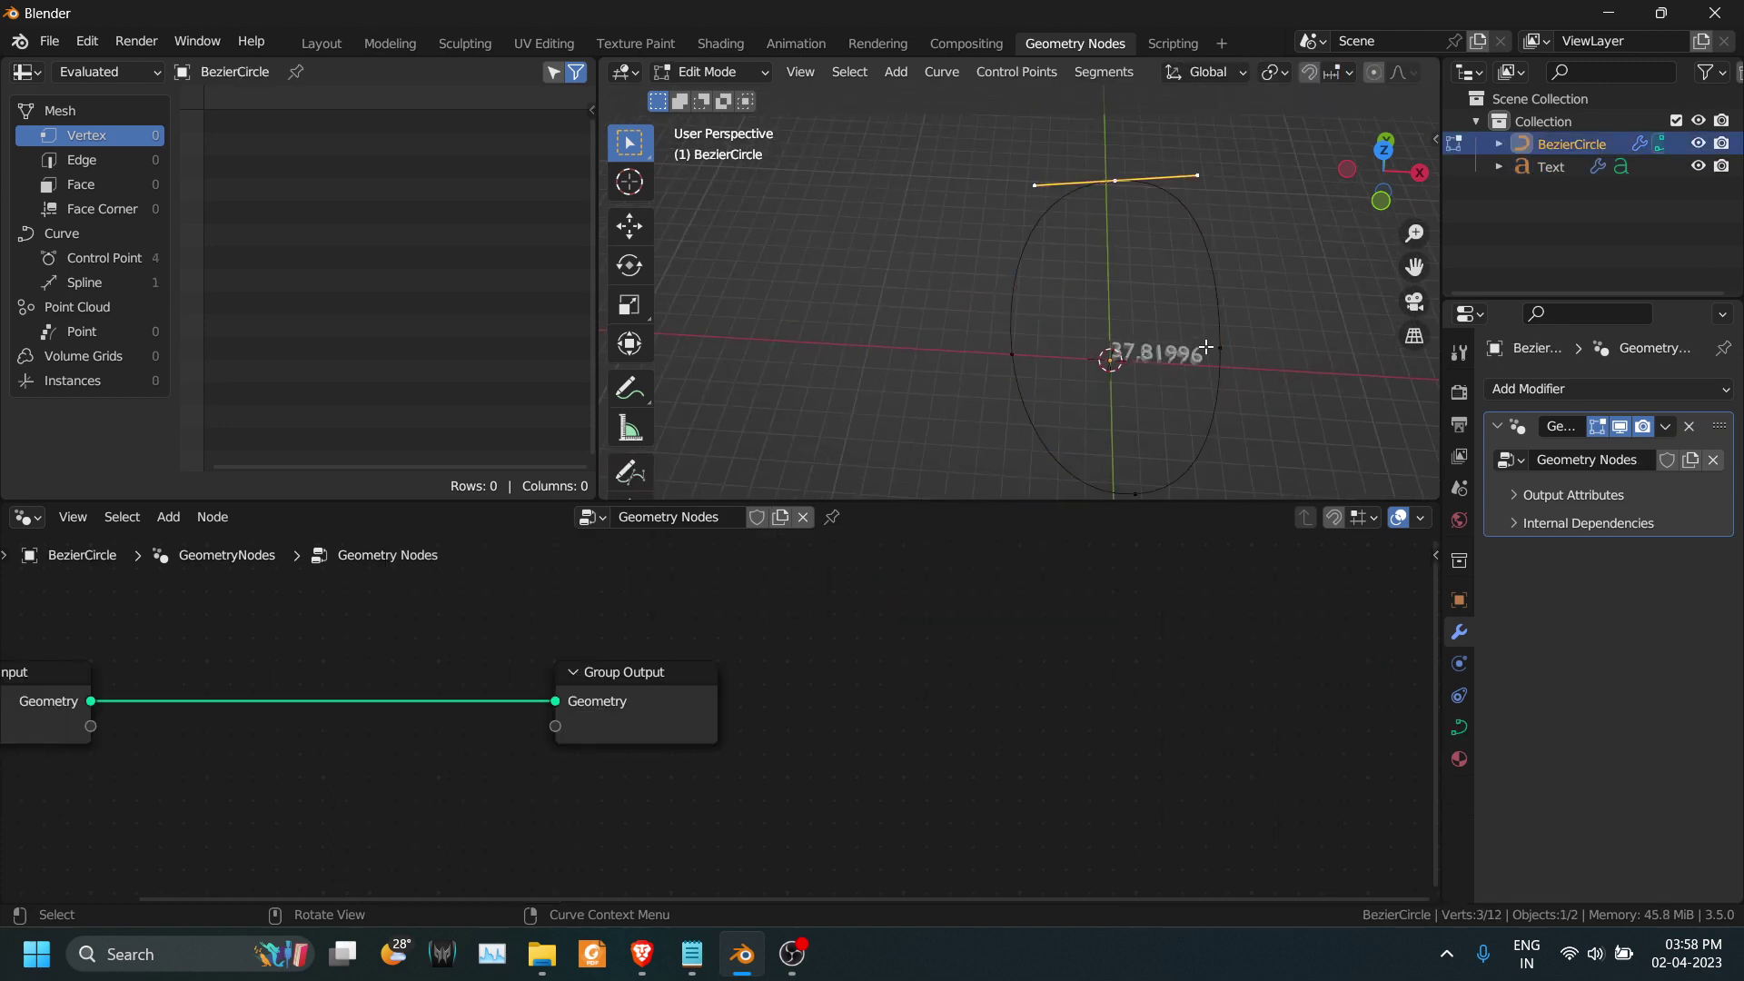
left_click(1219, 348)
key("g")
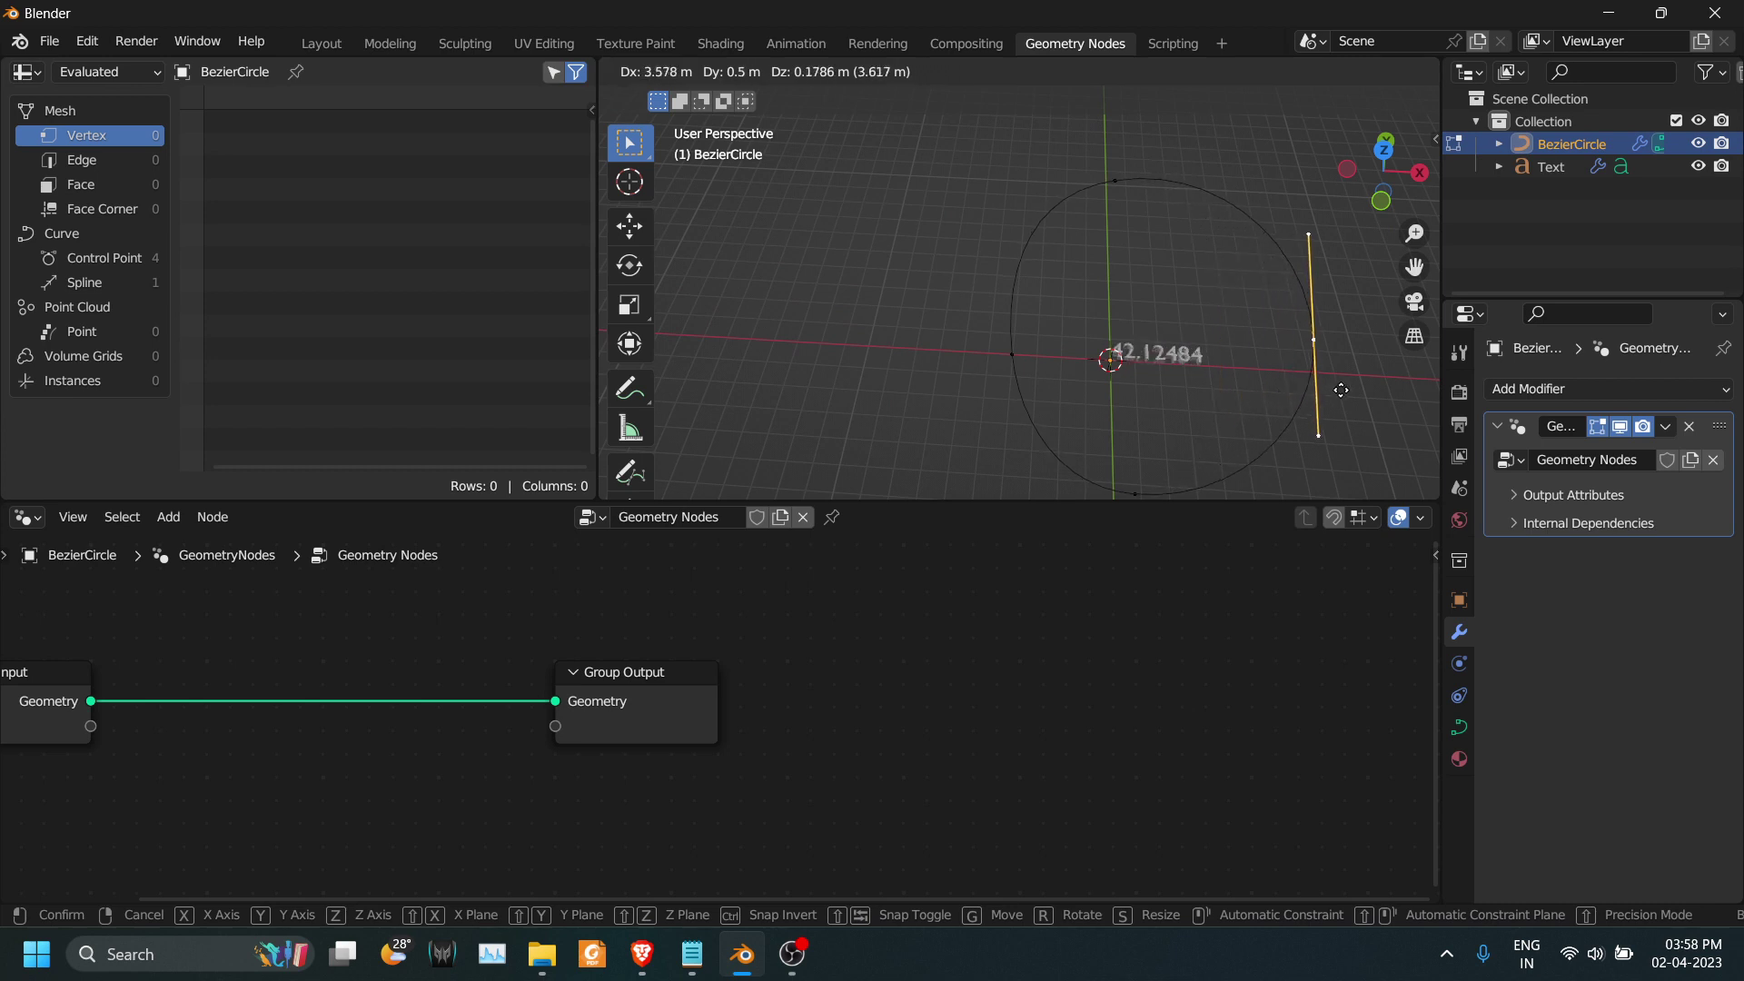
left_click(1343, 389)
scroll(1353, 389, "up", 3)
scroll(1353, 389, "down", 2)
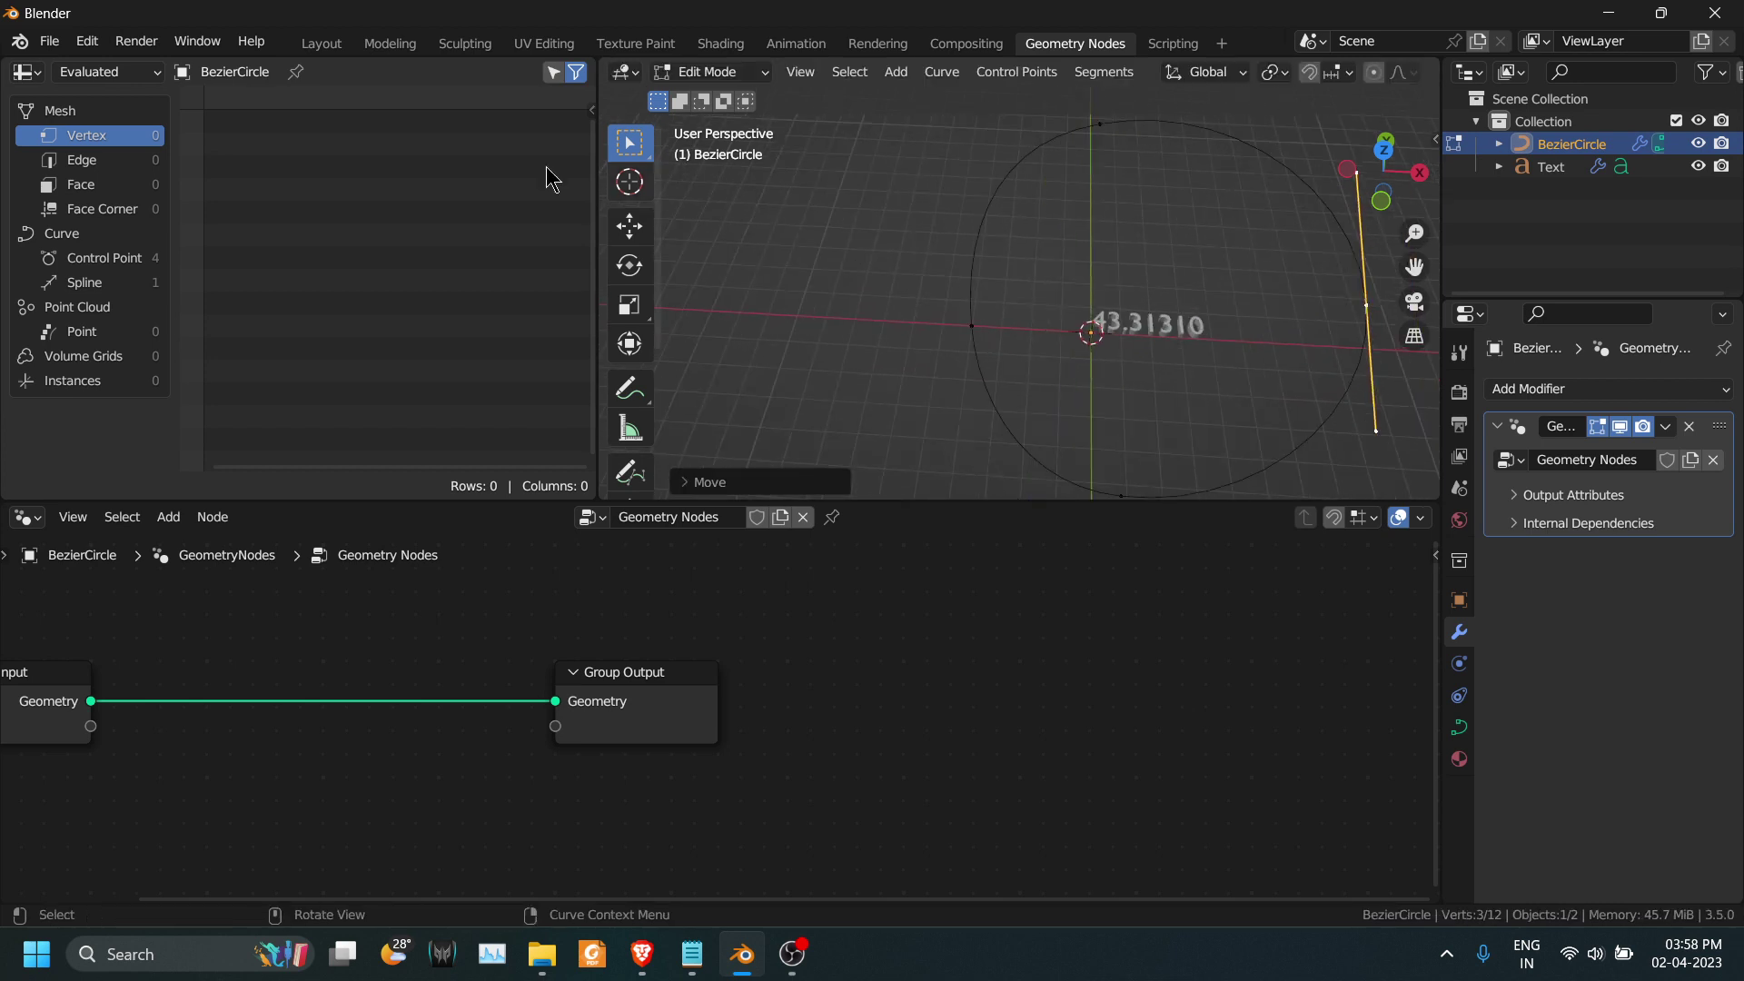
scroll(1270, 371, "up", 2)
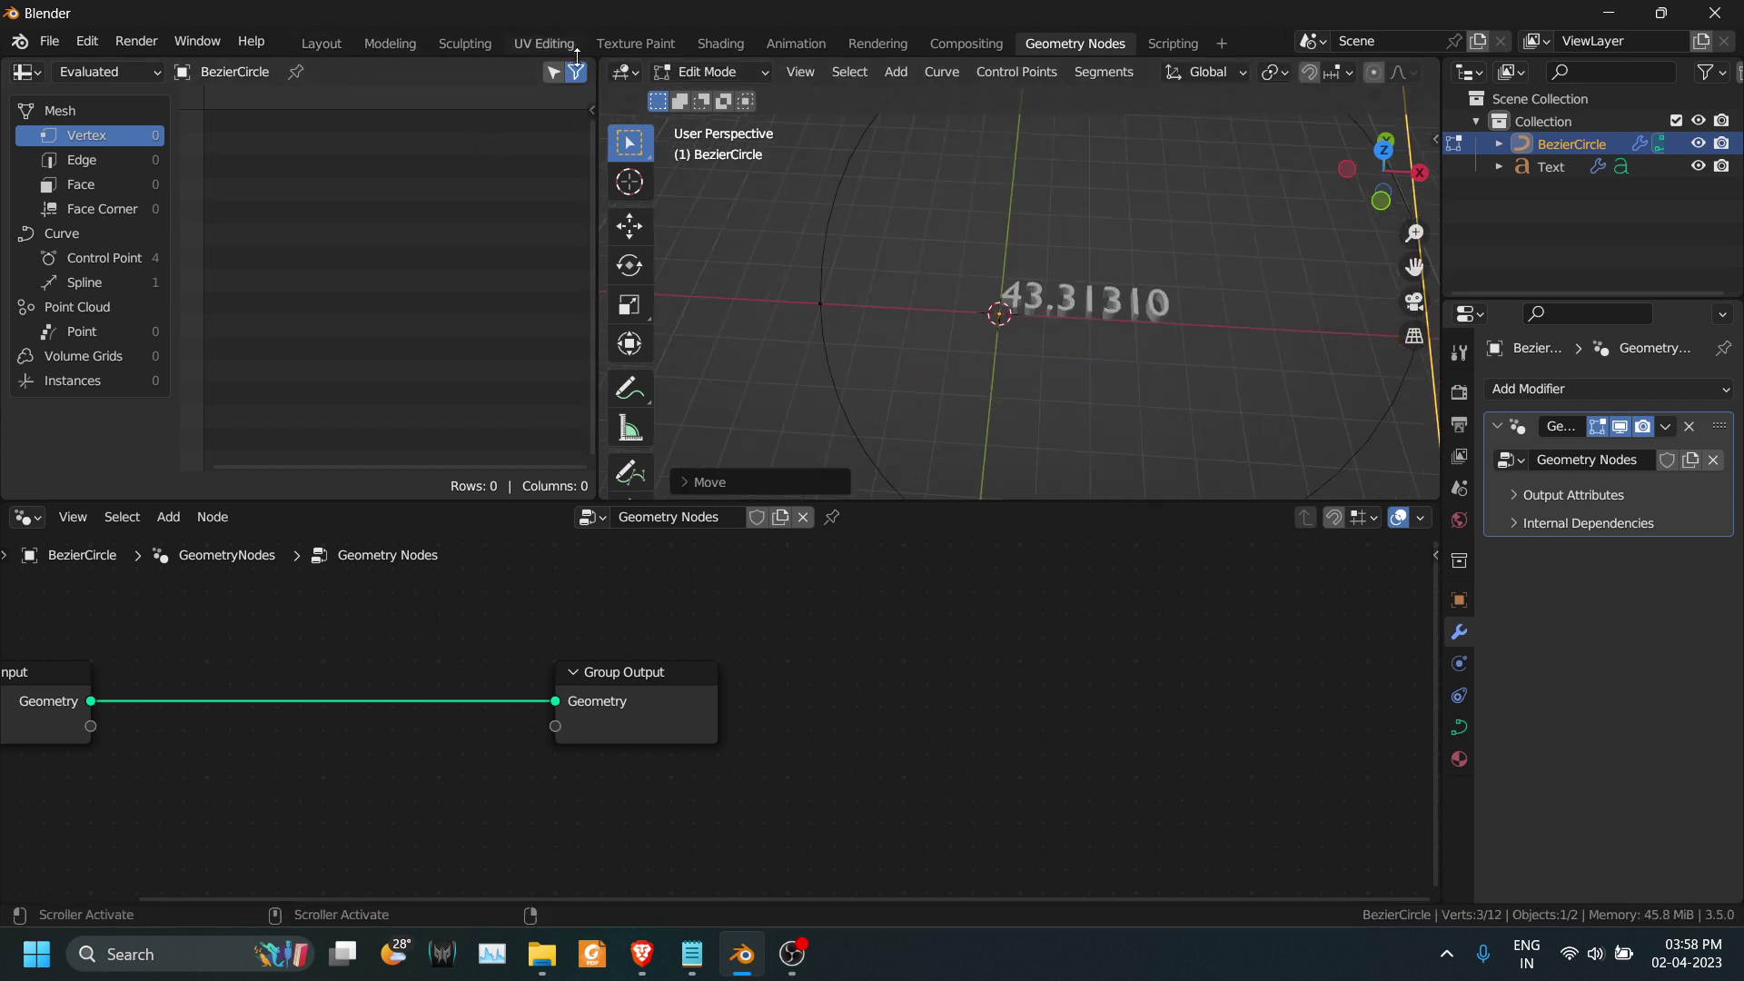
Step: Remove the Spreadsheet area and make the 3D view larger to inspect the extruded digits
left_click_drag(596, 62, 300, 254)
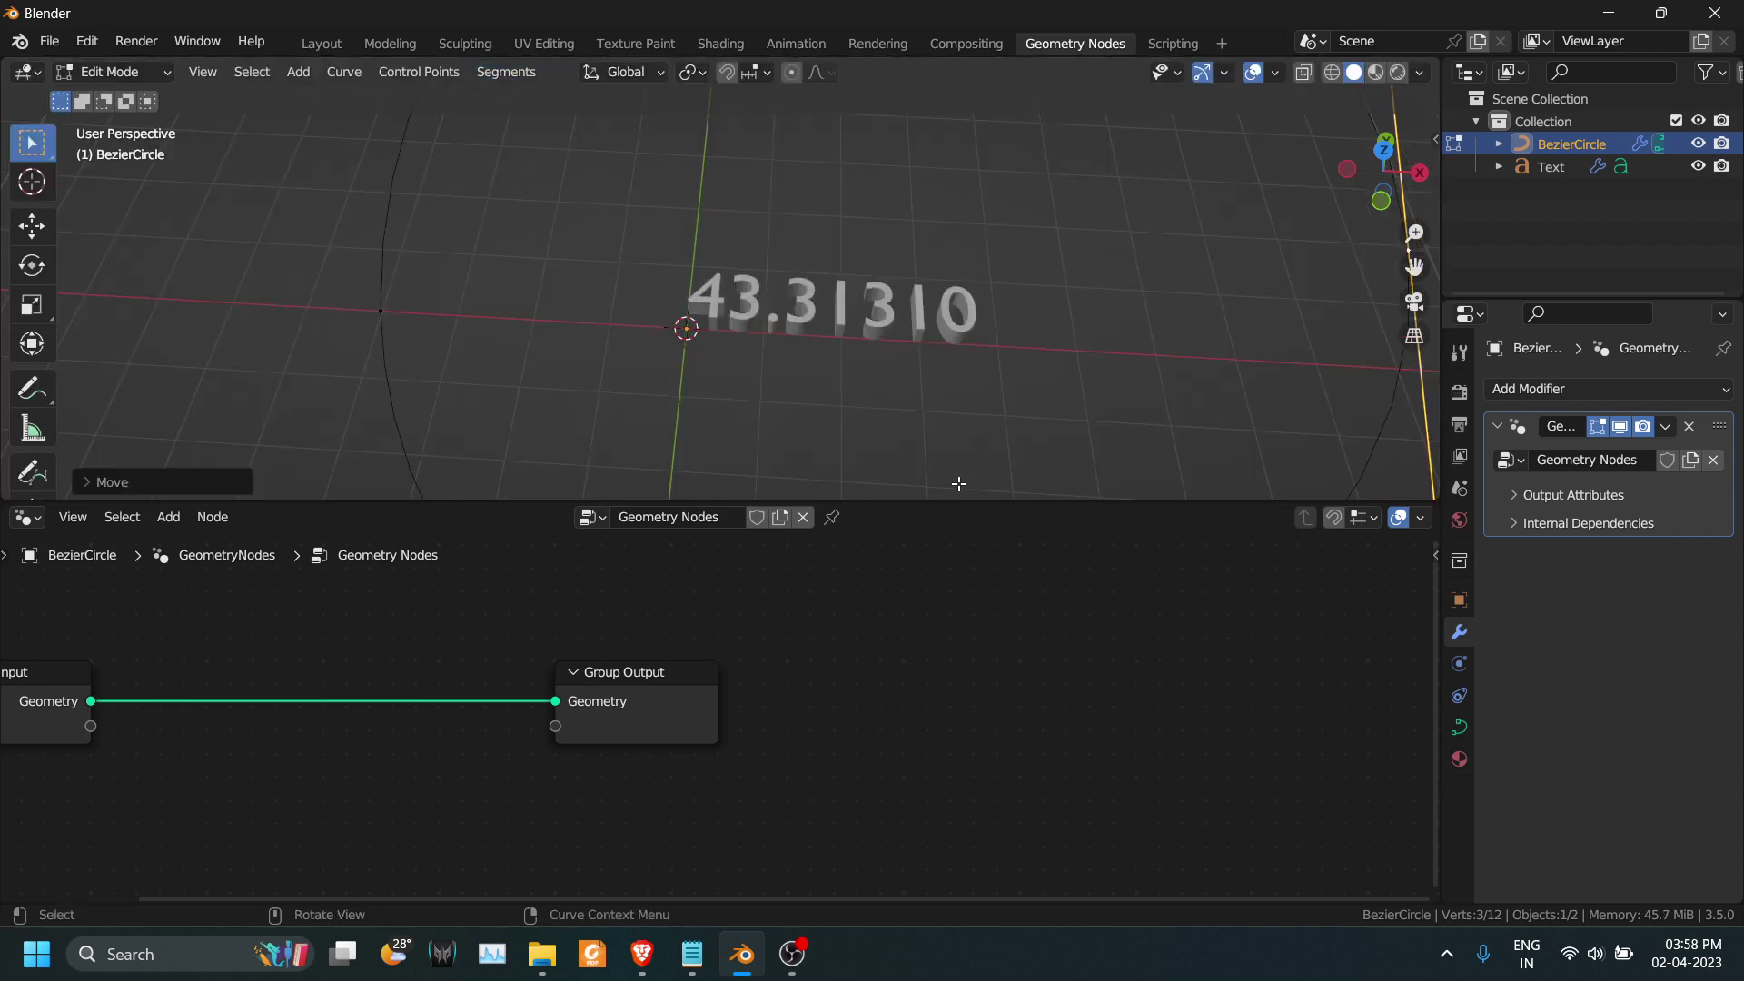
left_click_drag(957, 500, 962, 734)
scroll(978, 600, "down", 4)
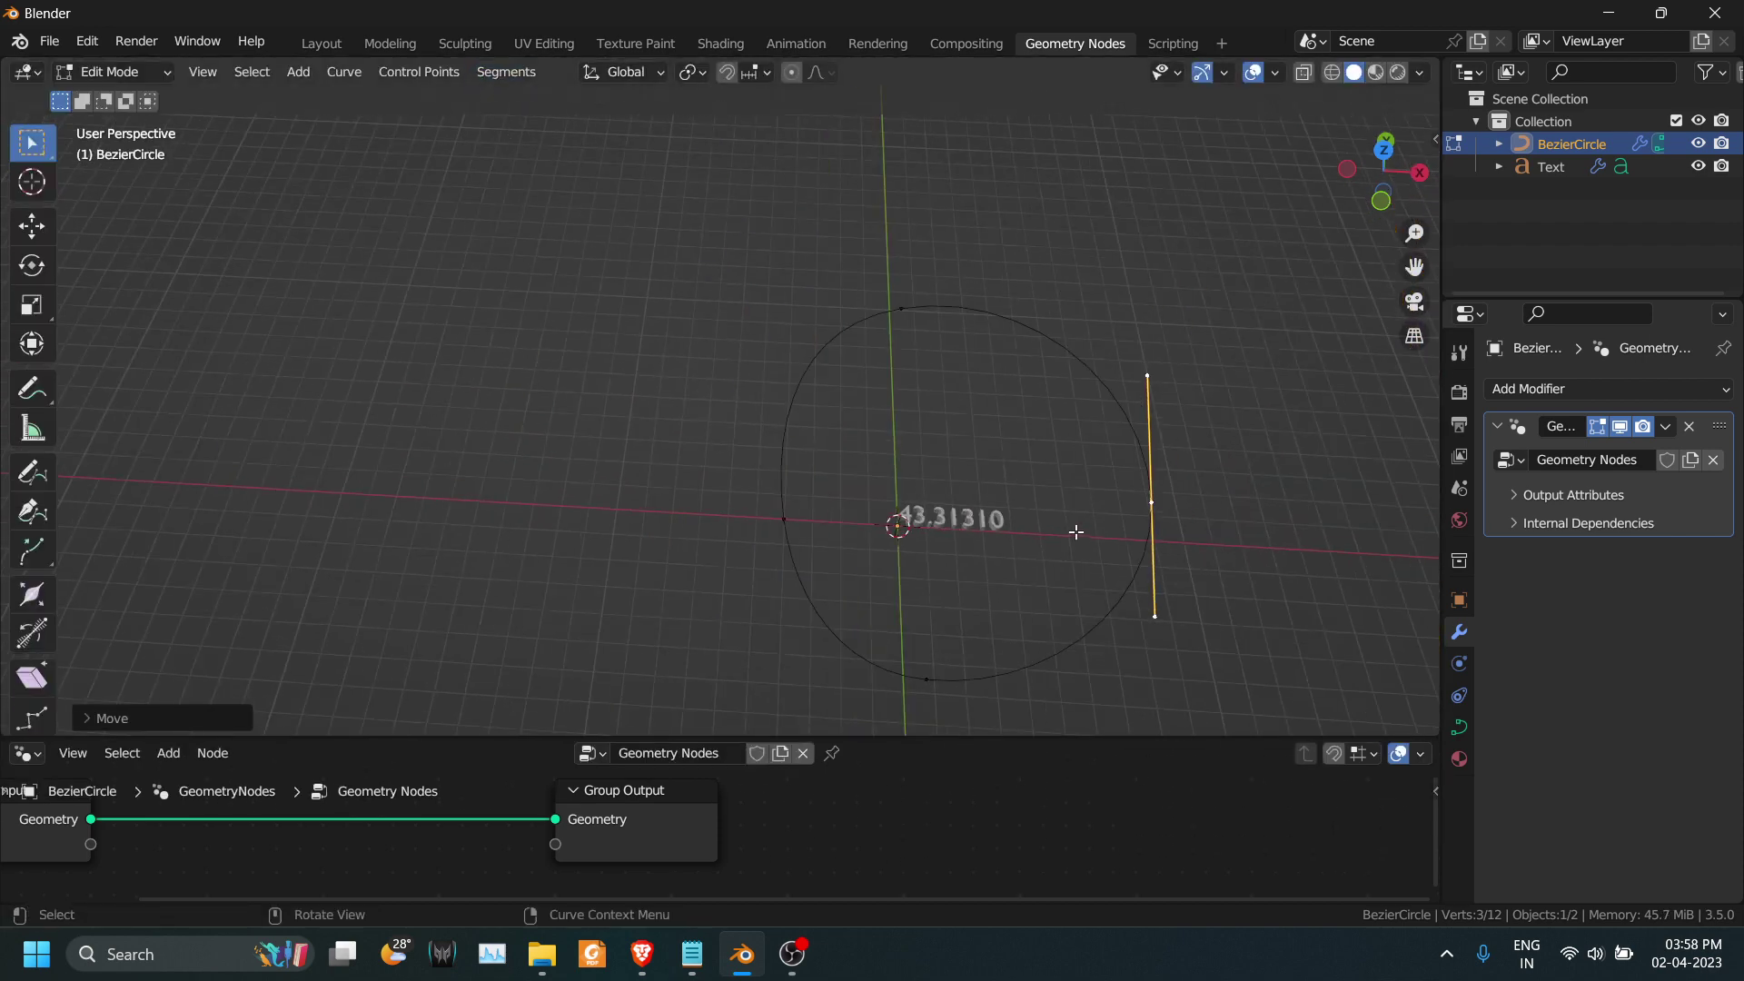
middle_click_drag(1075, 531, 967, 453)
scroll(888, 564, "up", 3)
middle_click_drag(888, 564, 977, 537)
scroll(977, 538, "down", 3)
scroll(1027, 600, "up", 3)
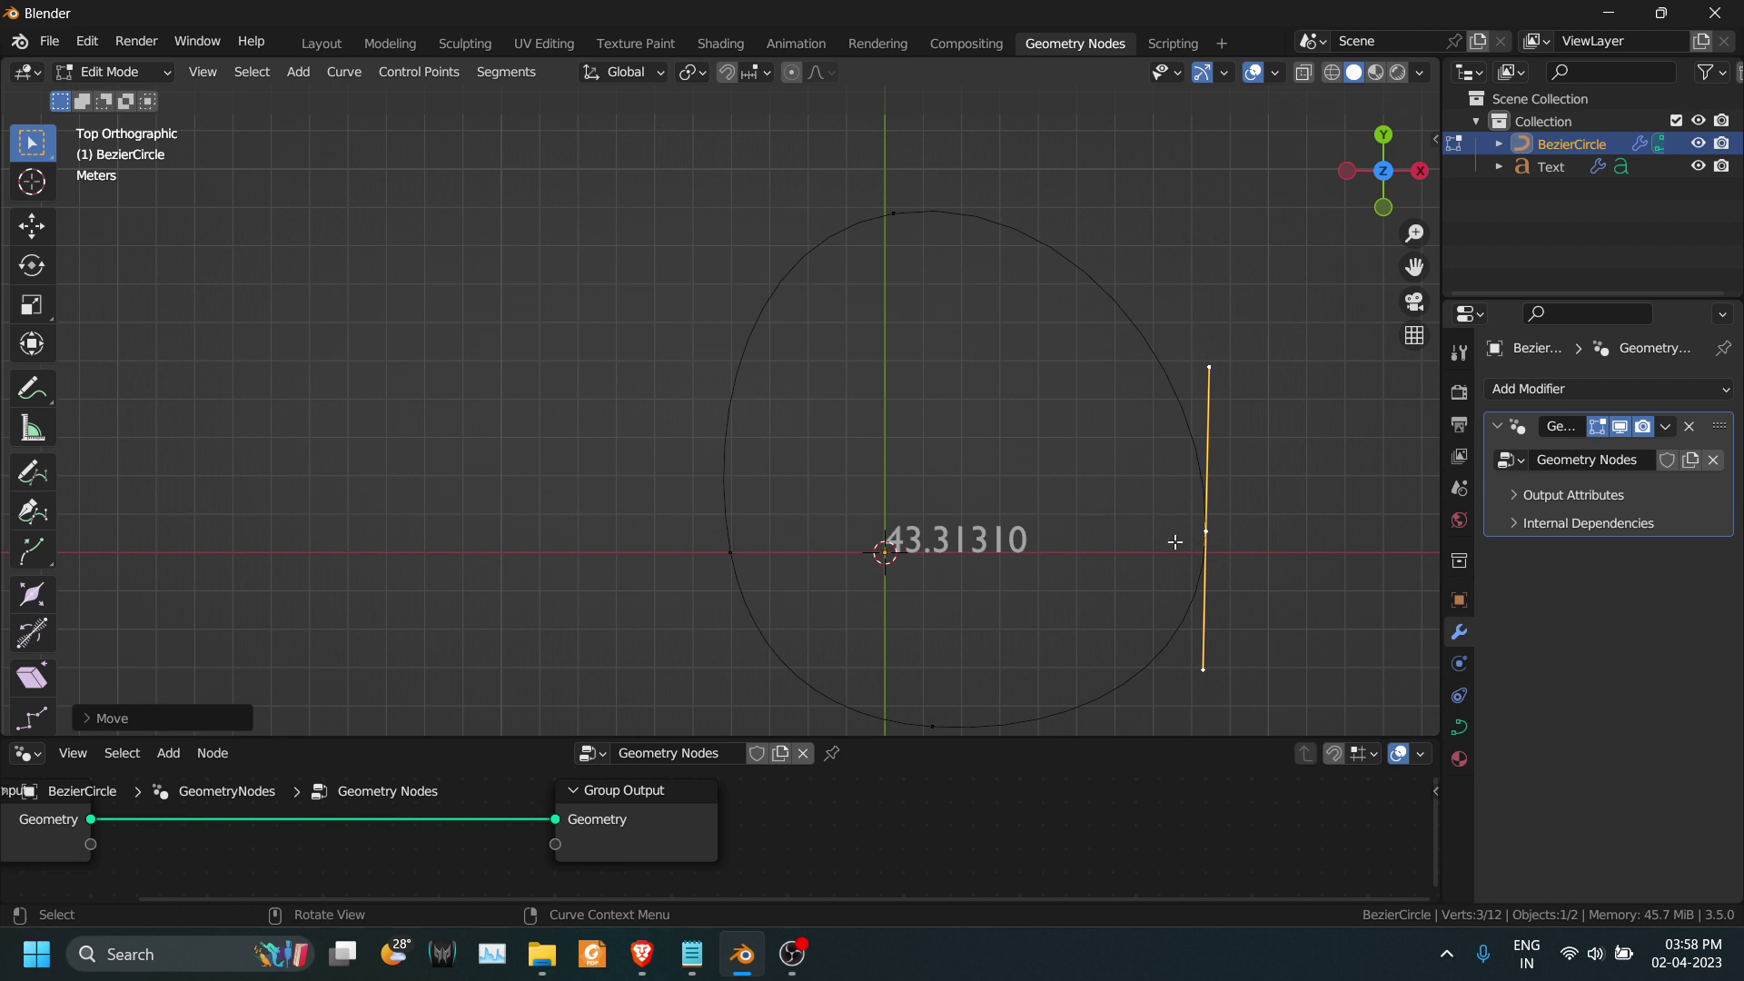
key("g")
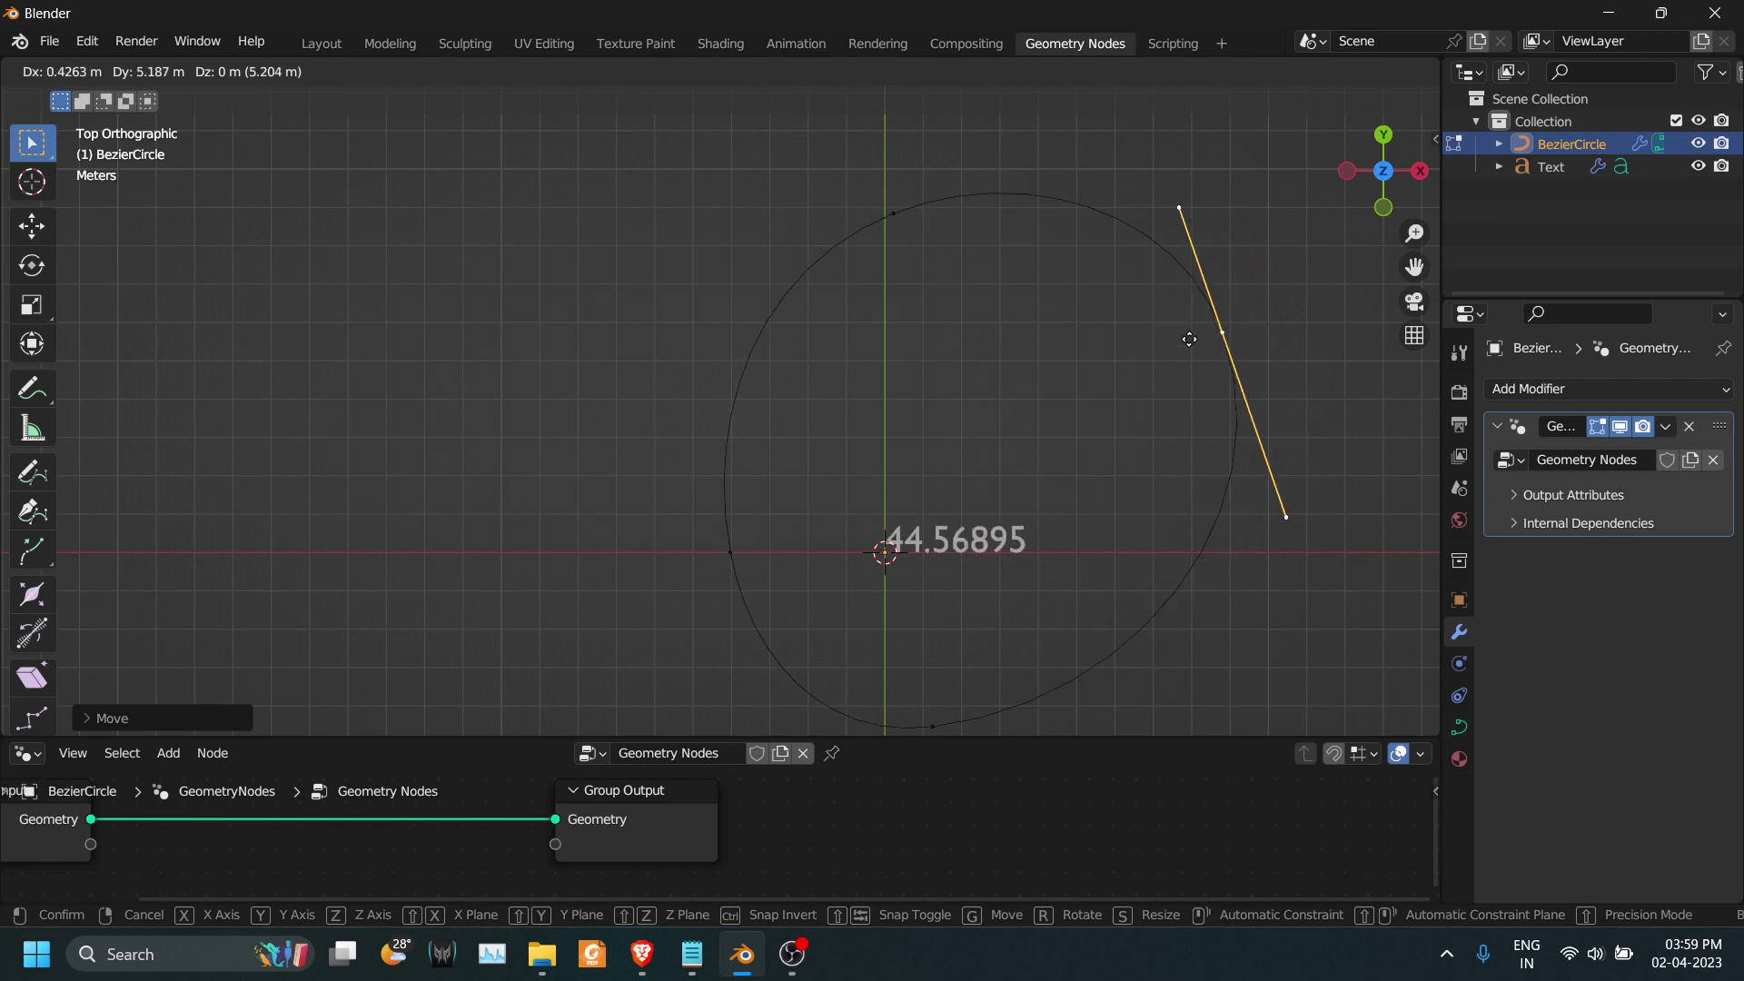
left_click(1221, 501)
mouse_move(1156, 510)
middle_mouse_down()
mouse_move(1094, 569)
mouse_move(1079, 449)
mouse_move(1136, 499)
middle_mouse_up()
scroll(1136, 499, "up", 2)
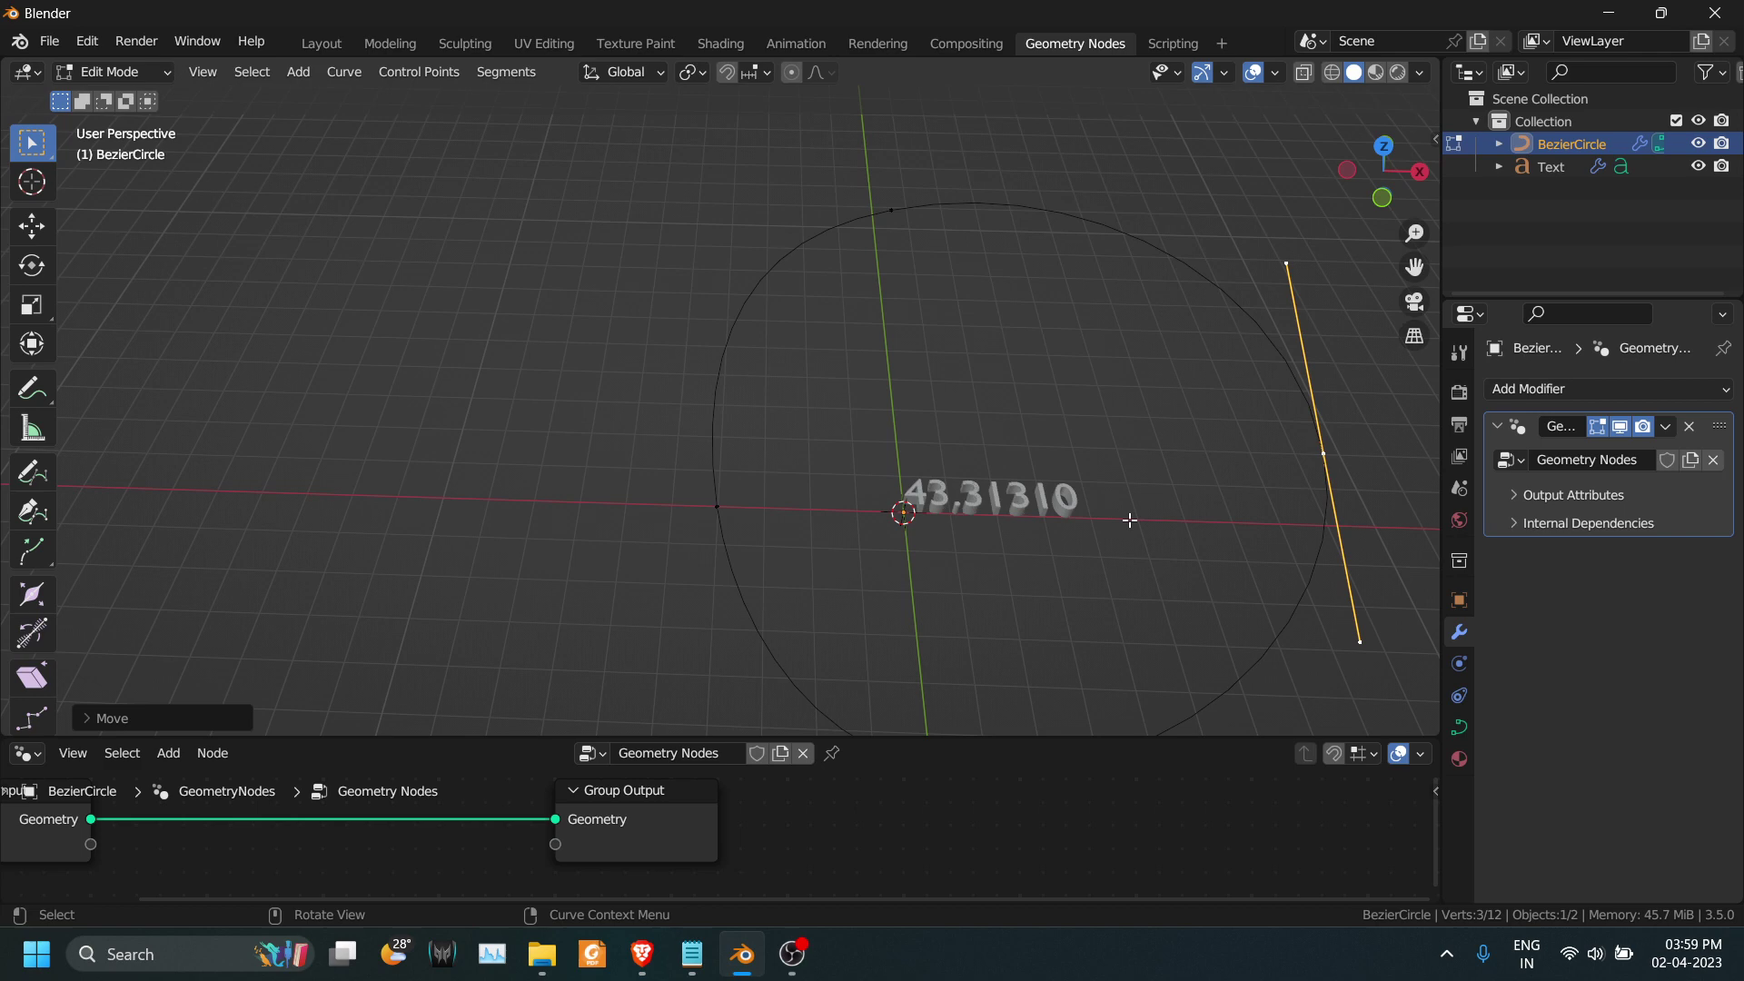
mouse_move(1129, 520)
middle_mouse_down()
mouse_move(977, 428)
mouse_move(1116, 494)
middle_mouse_up()
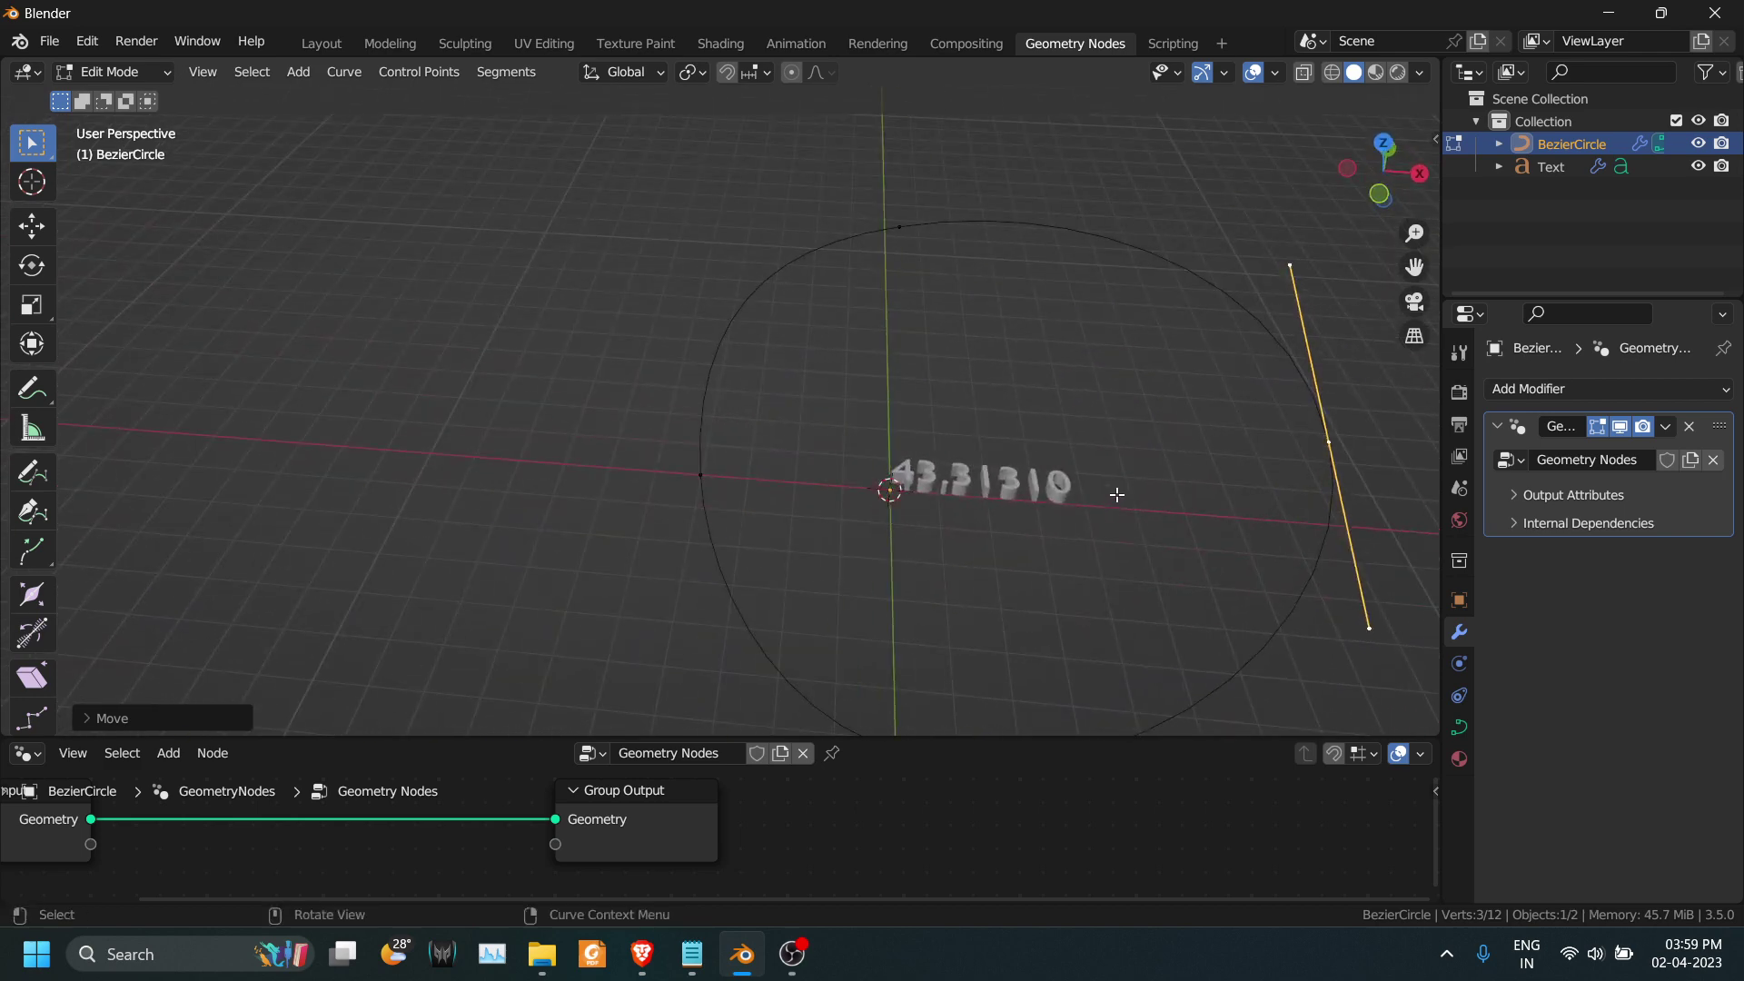
key("KP_7")
scroll(1116, 494, "down", 1)
scroll(1126, 500, "up", 2)
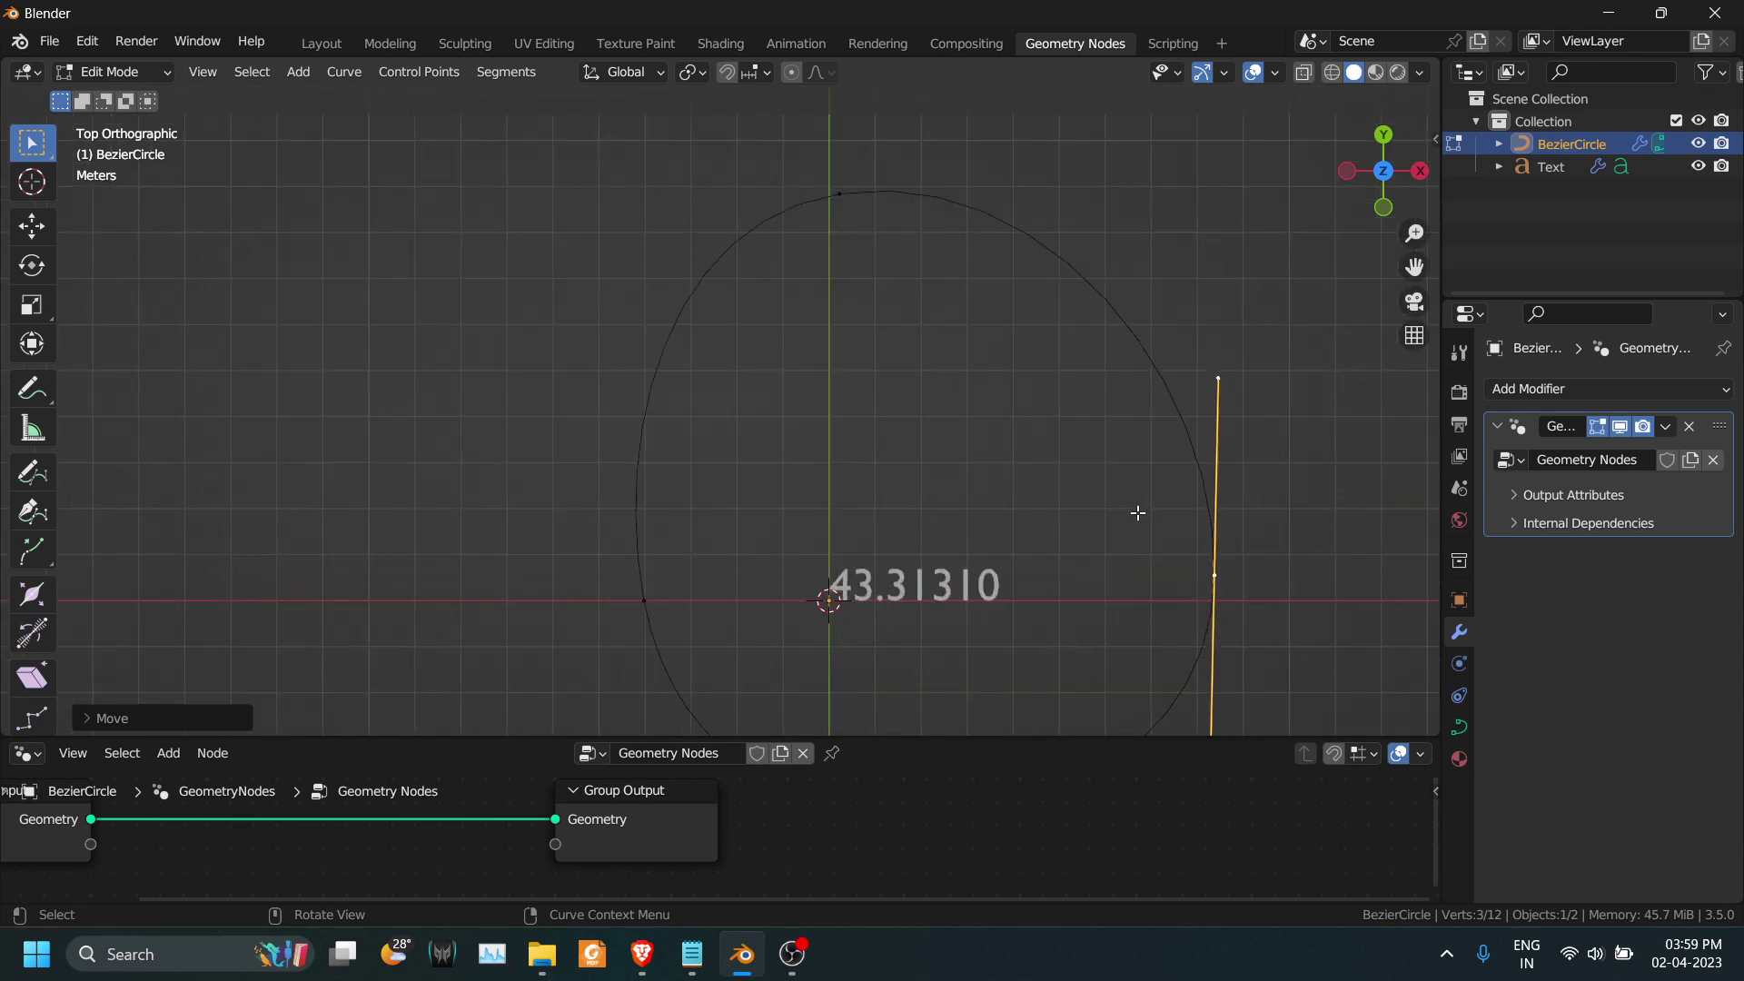
middle_click_drag(1137, 513, 1145, 412, "shift")
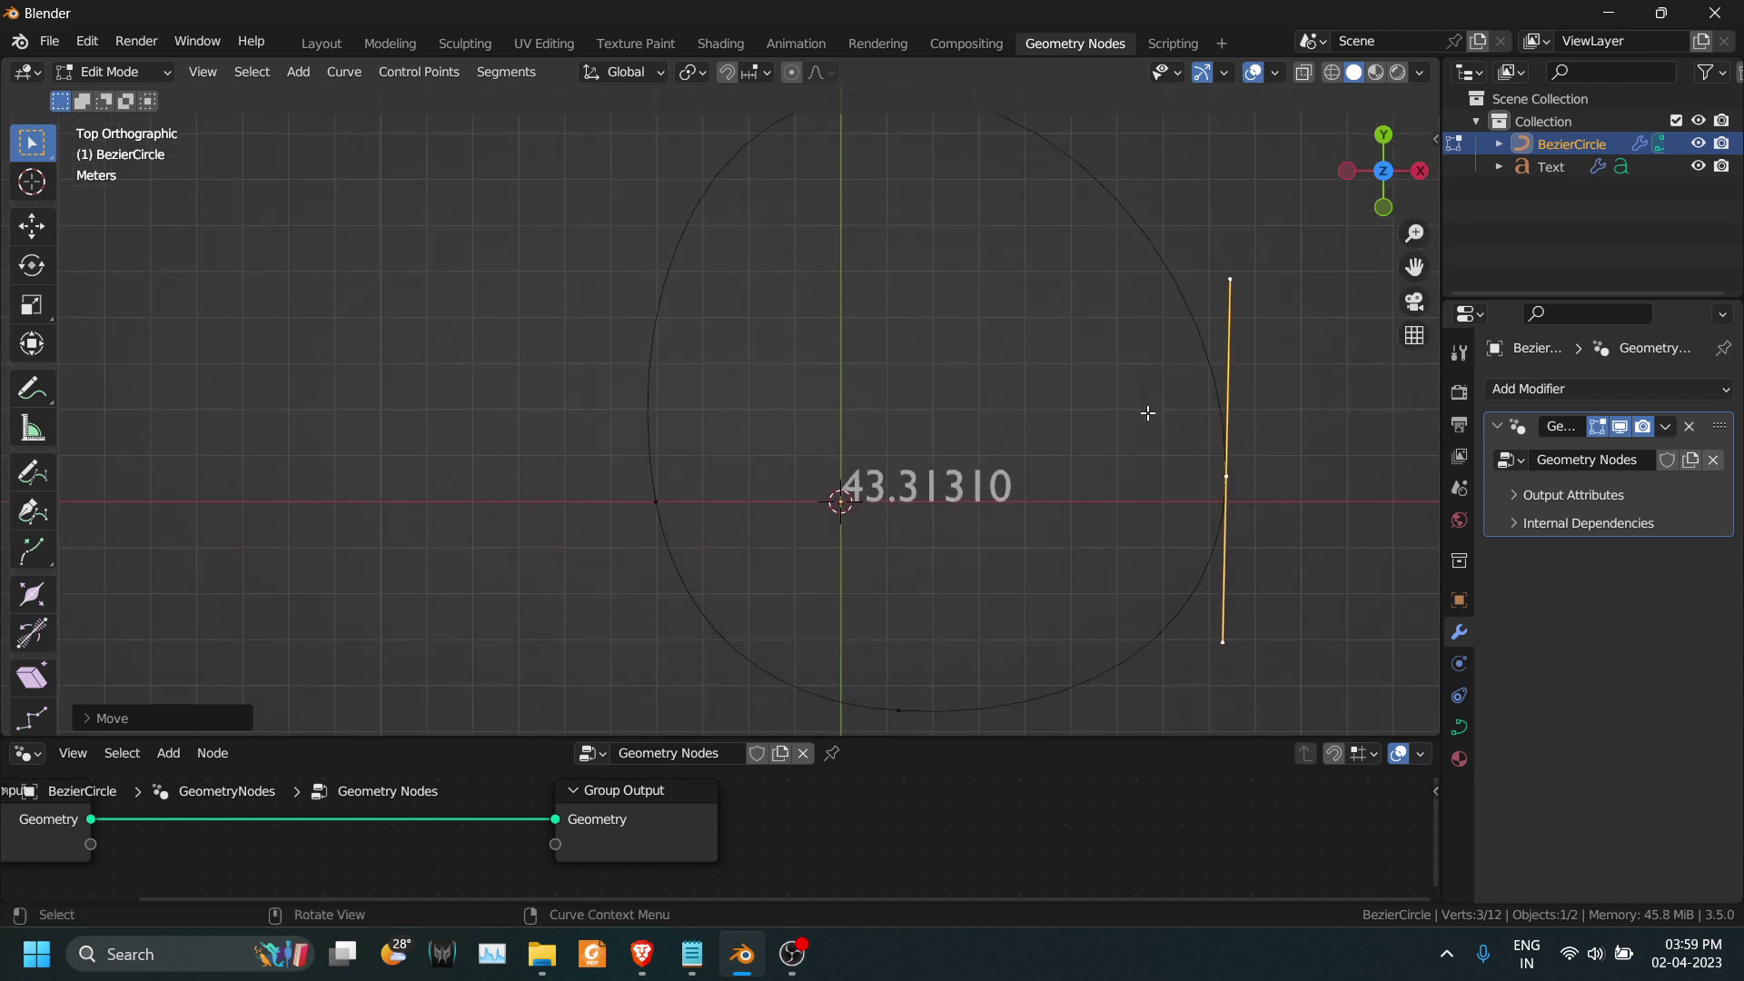